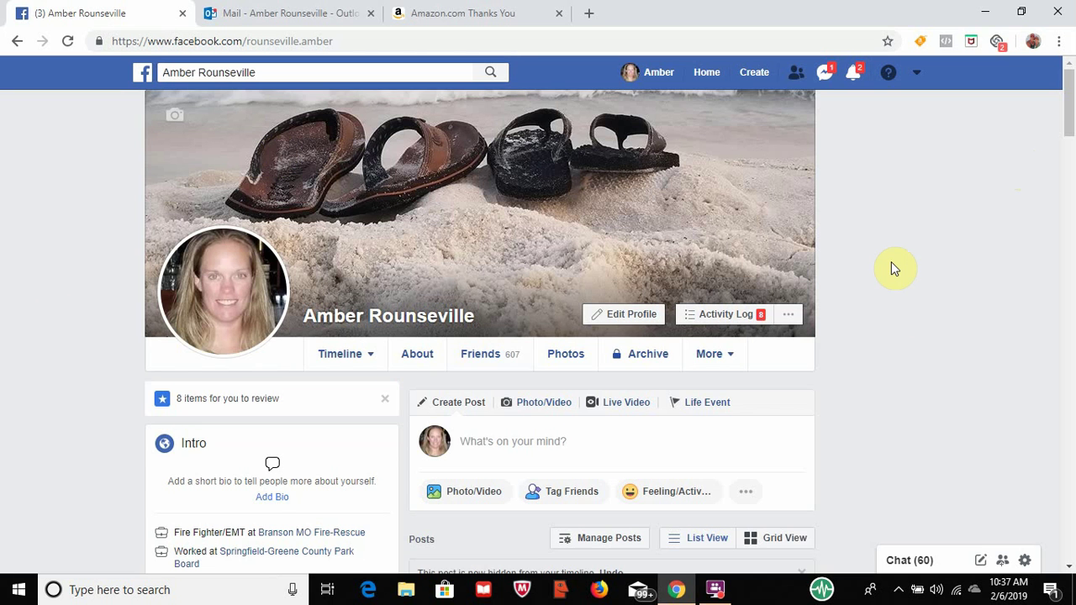
# Open the Staying Young and Healthy business page from the personal profile's list of managed pages
pyautogui.scroll(-1, 893, 265)
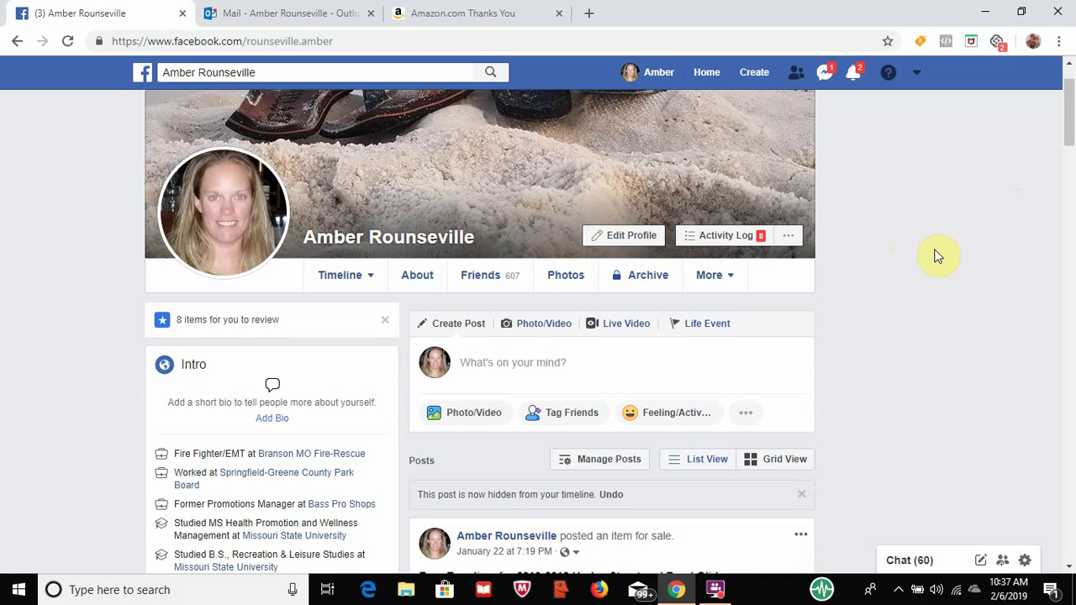
pyautogui.scroll(-4, 938, 256)
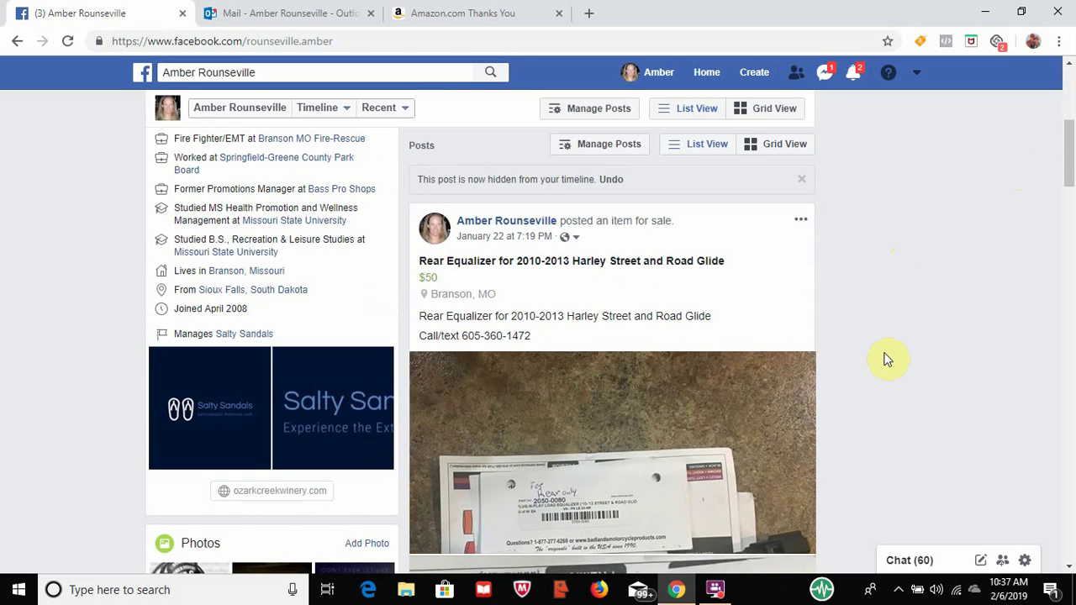
pyautogui.scroll(4, 948, 284)
pyautogui.scroll(-1, 949, 284)
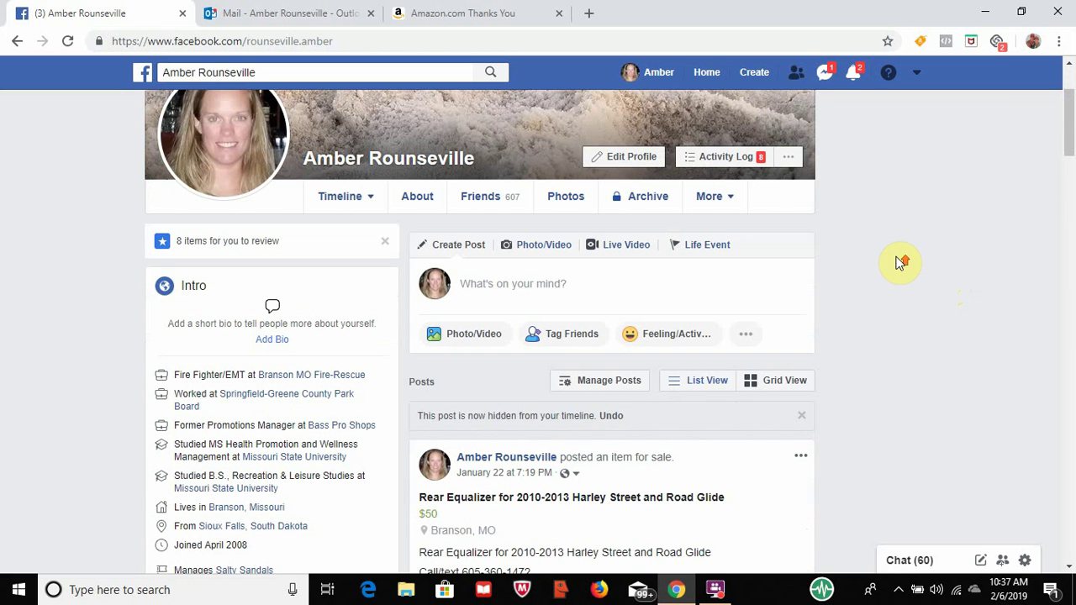
pyautogui.scroll(2, 899, 263)
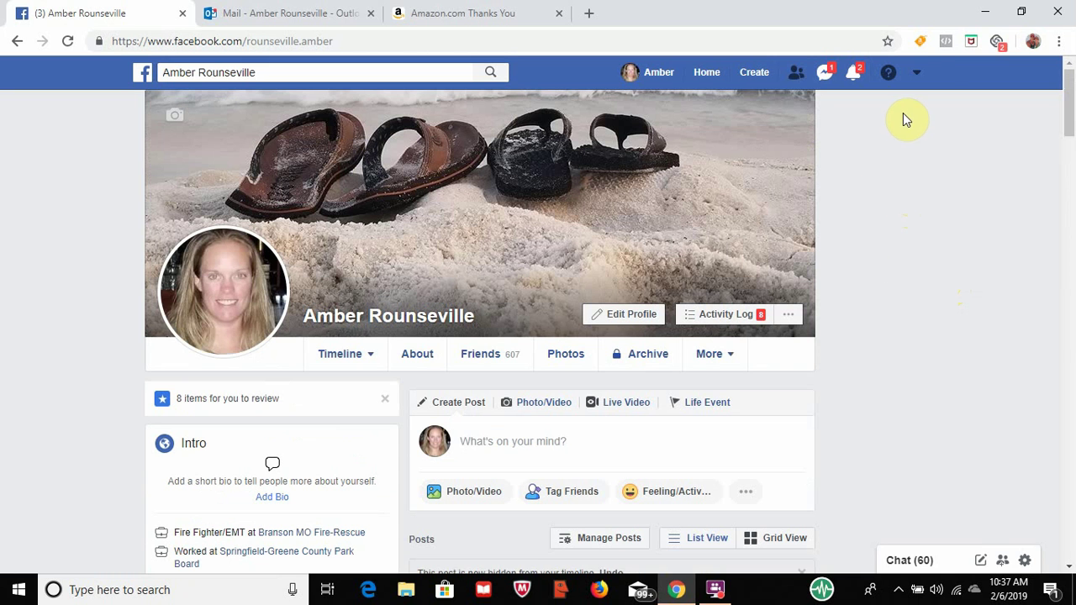
pyautogui.click(917, 76)
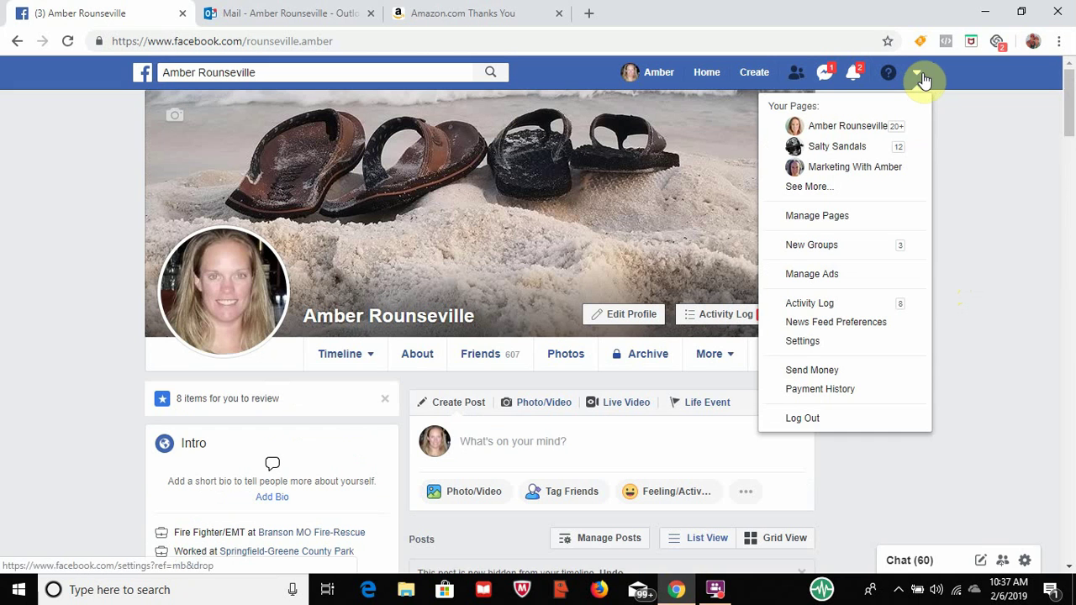
pyautogui.click(848, 128)
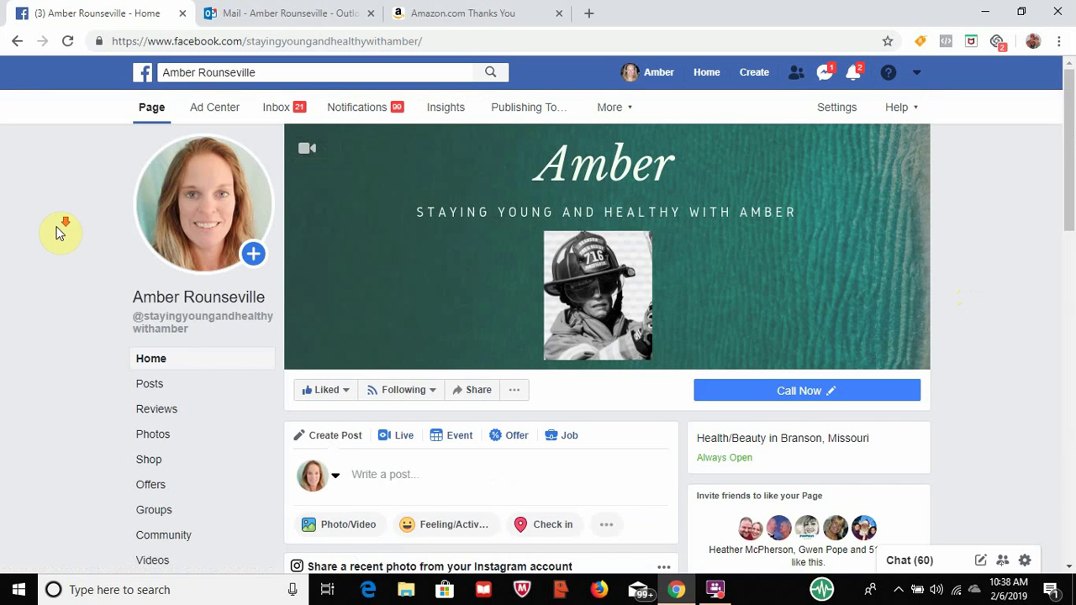
# Examine the business page's sections, its latest live video with comments, and the "Symptoms of Hormonal Imbalance" post
pyautogui.scroll(-3, 59, 231)
pyautogui.scroll(-2, 59, 234)
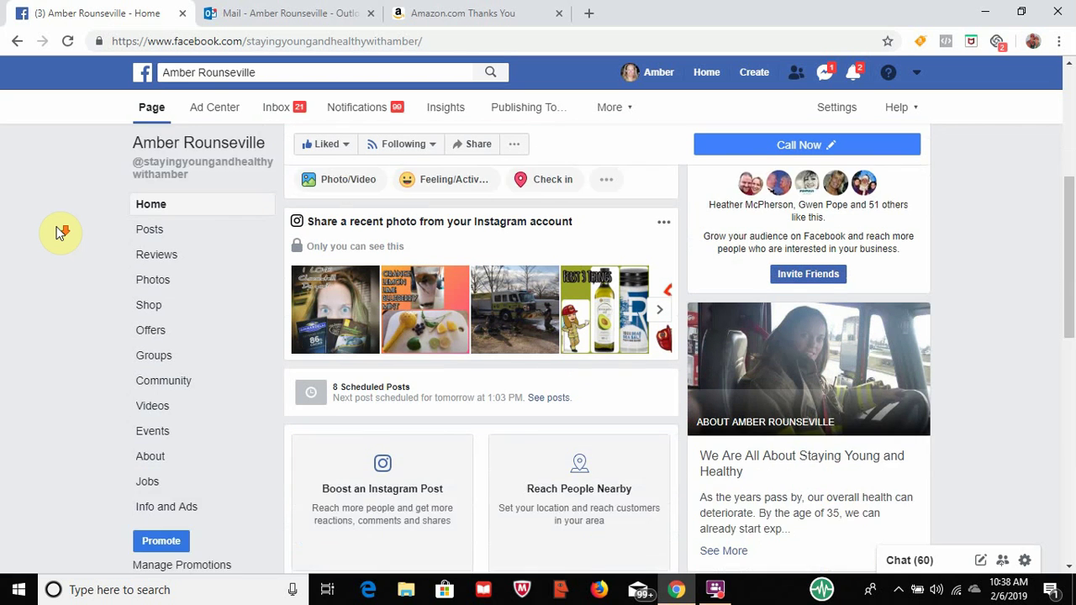
pyautogui.scroll(-3, 58, 234)
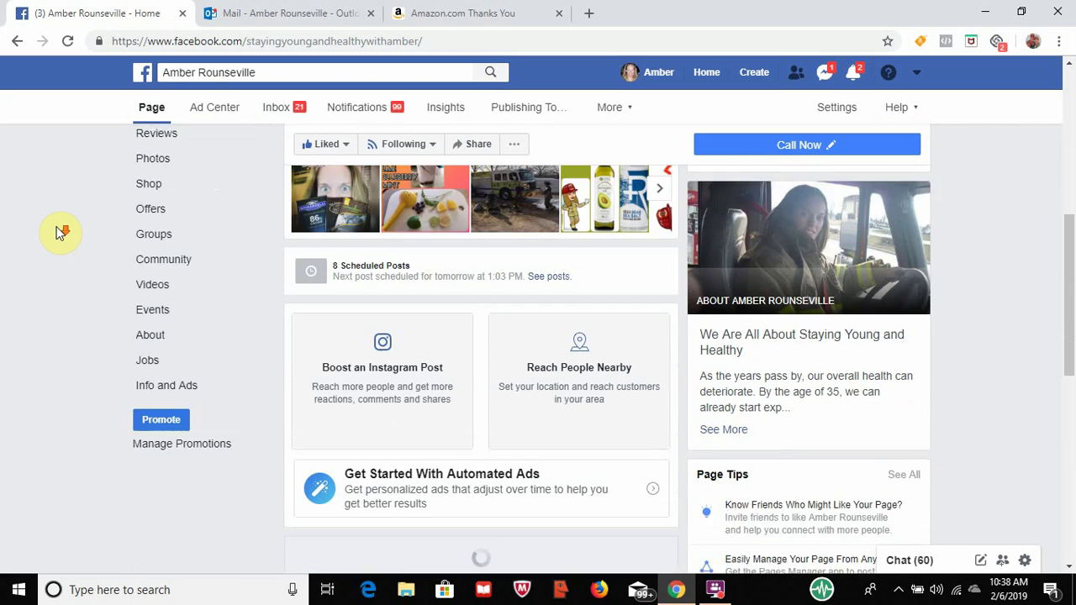
pyautogui.scroll(-4, 59, 234)
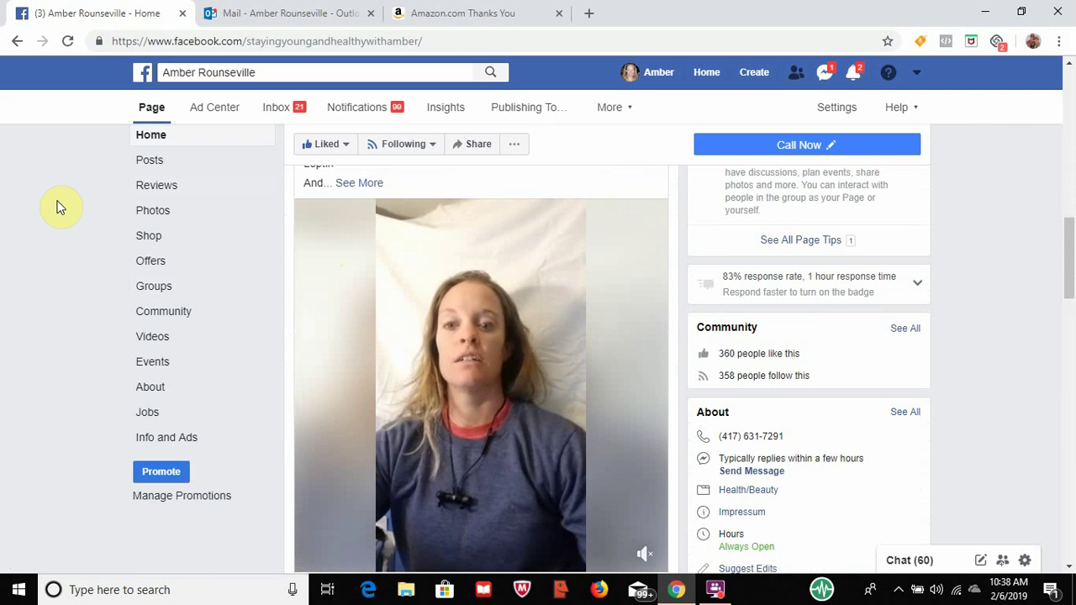
pyautogui.scroll(6, 59, 207)
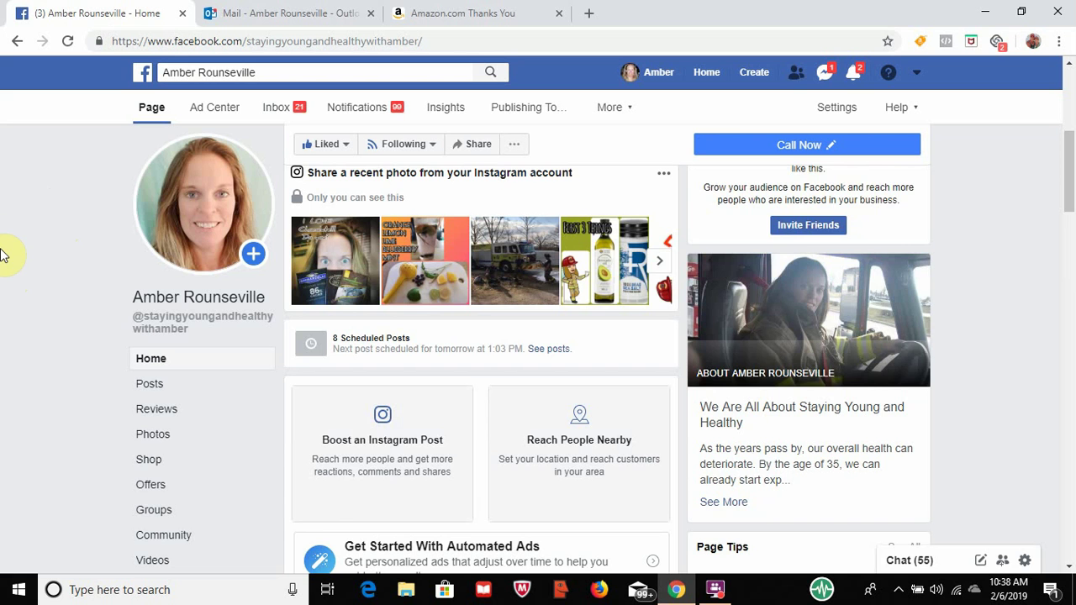
pyautogui.scroll(-3, 59, 261)
pyautogui.scroll(-3, 59, 262)
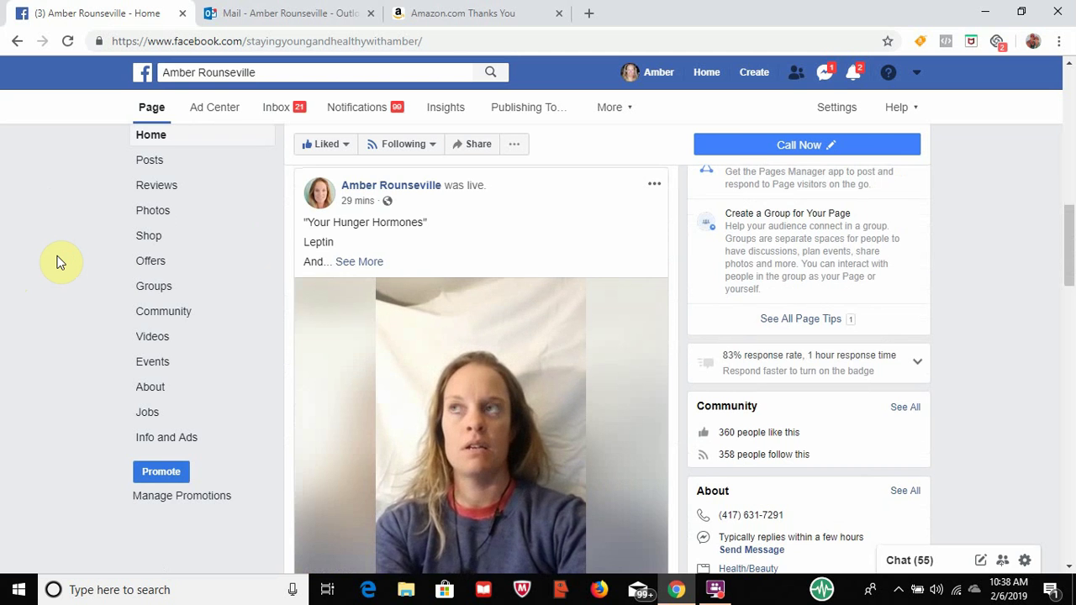
pyautogui.scroll(-2, 58, 263)
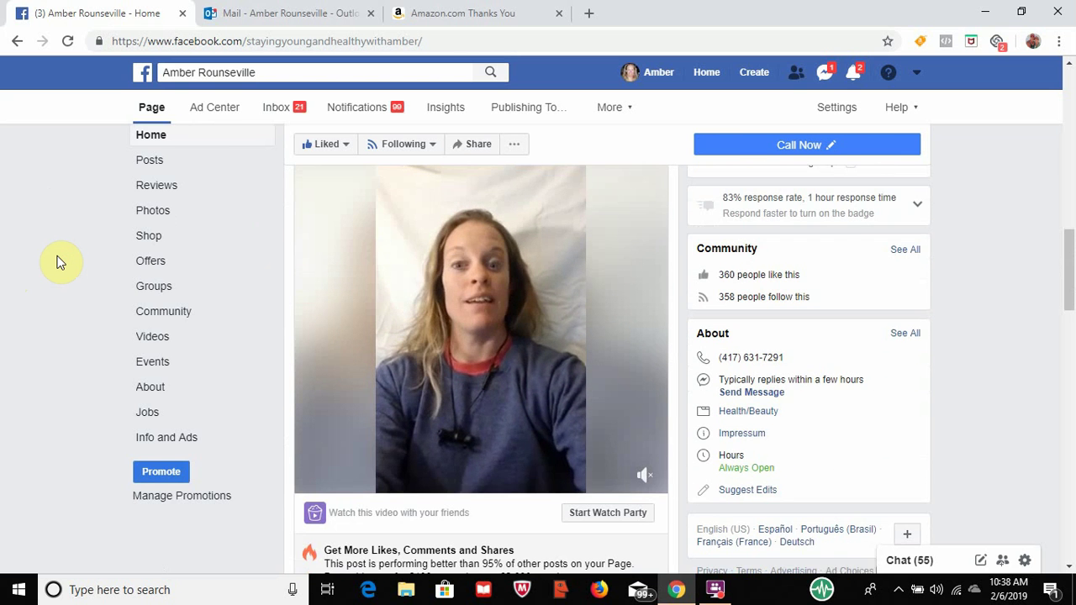
pyautogui.scroll(2, 282, 290)
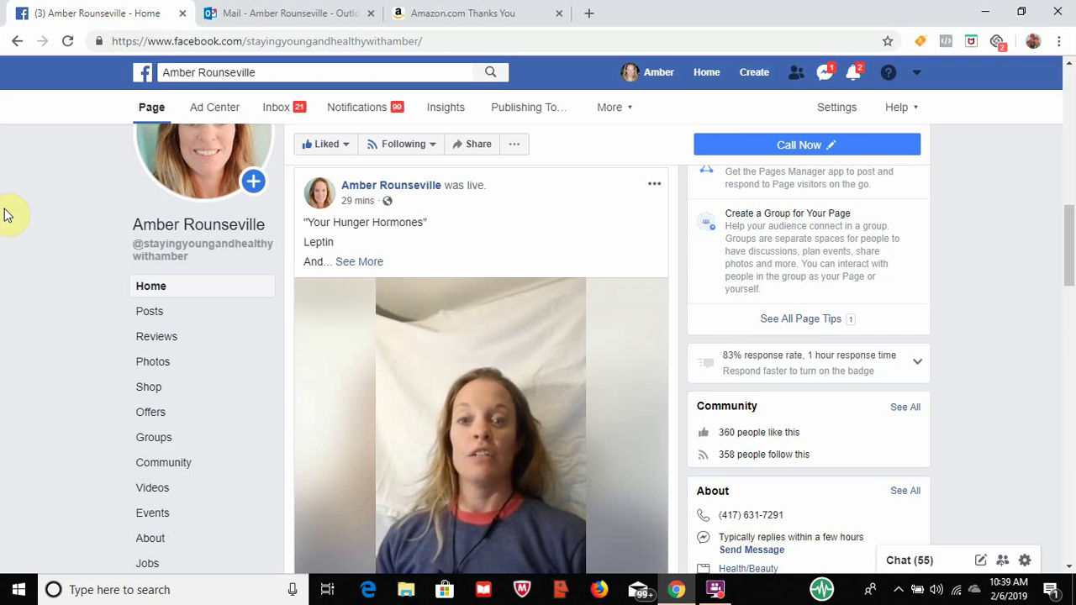
pyautogui.scroll(-5, 68, 222)
pyautogui.scroll(-2, 67, 222)
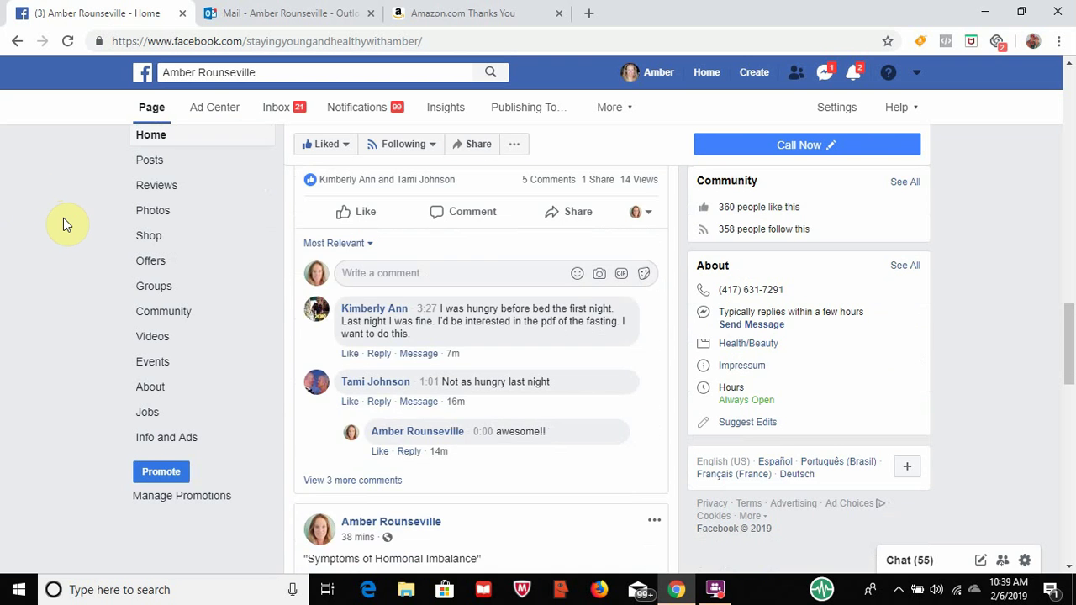
pyautogui.scroll(-4, 63, 217)
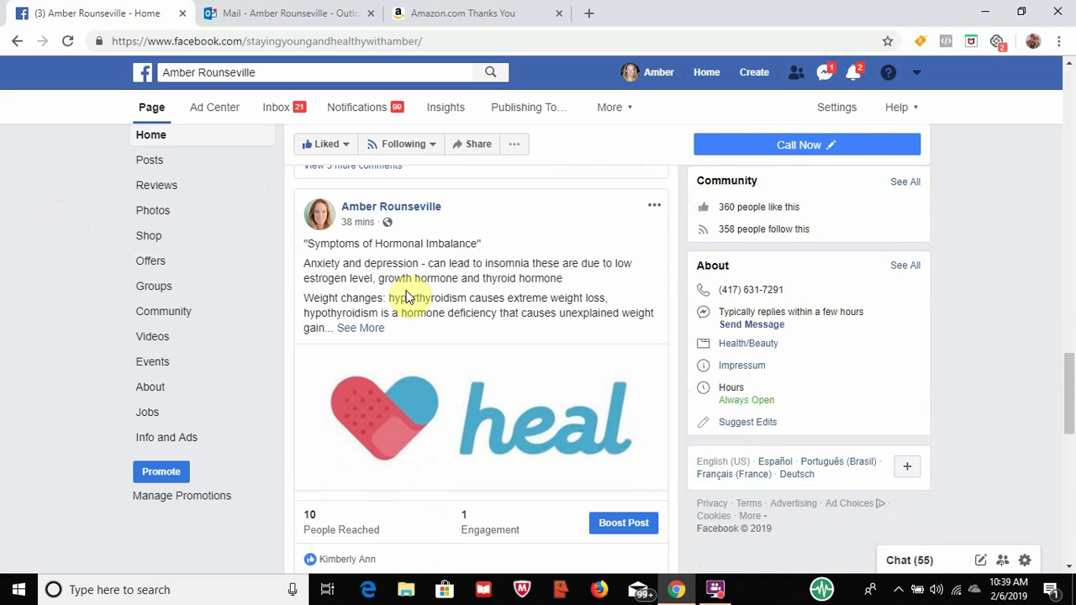
# Start a new post on the business page and look at its Schedule publishing option
pyautogui.scroll(10, 406, 297)
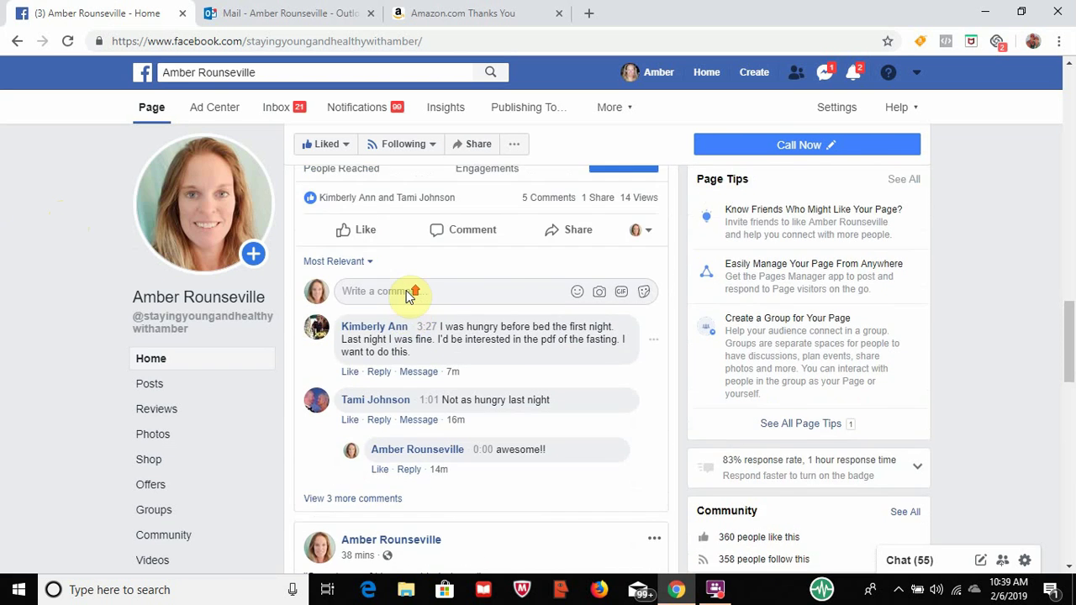
pyautogui.scroll(5, 406, 297)
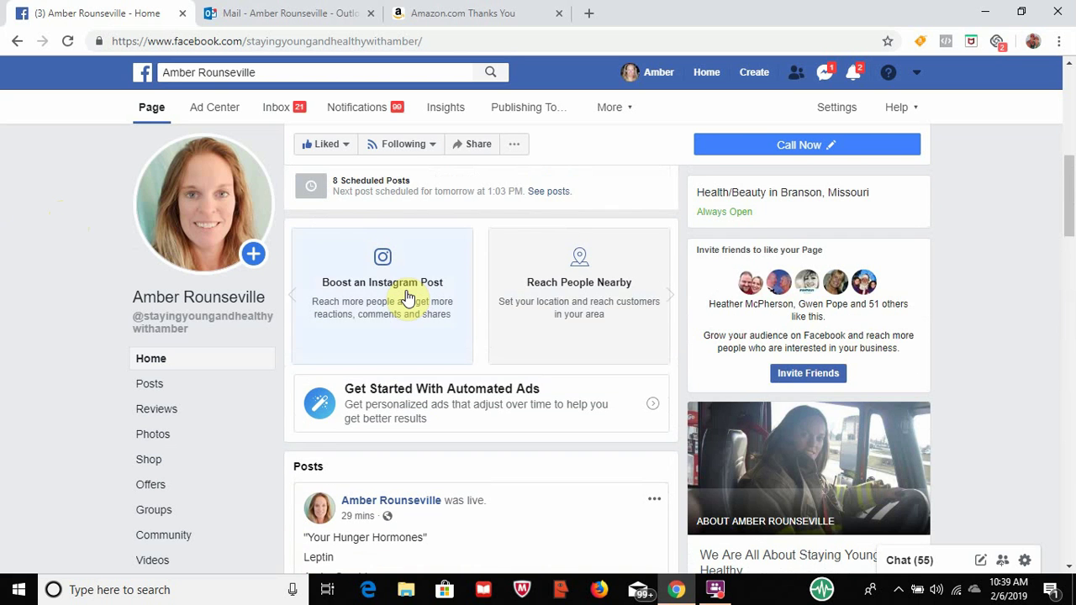
pyautogui.scroll(3, 406, 297)
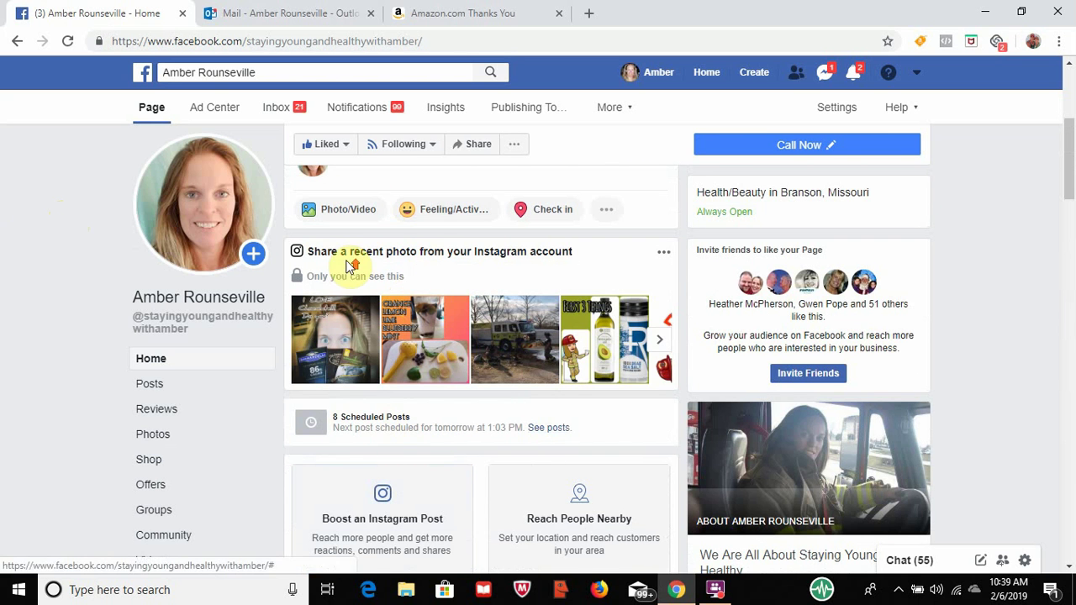
pyautogui.scroll(3, 351, 264)
pyautogui.scroll(-2, 349, 267)
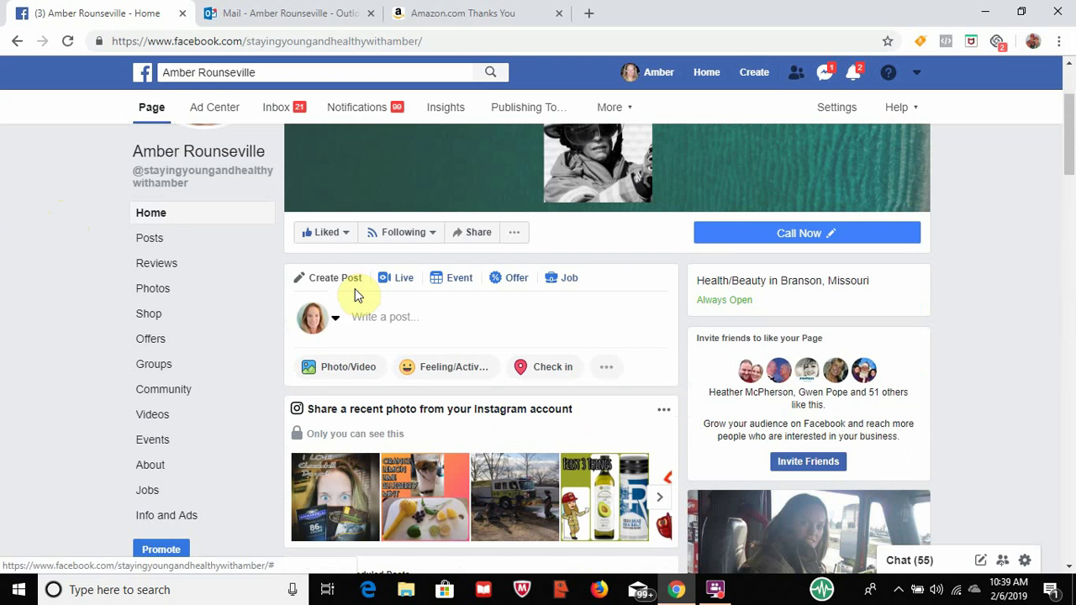
pyautogui.click(341, 282)
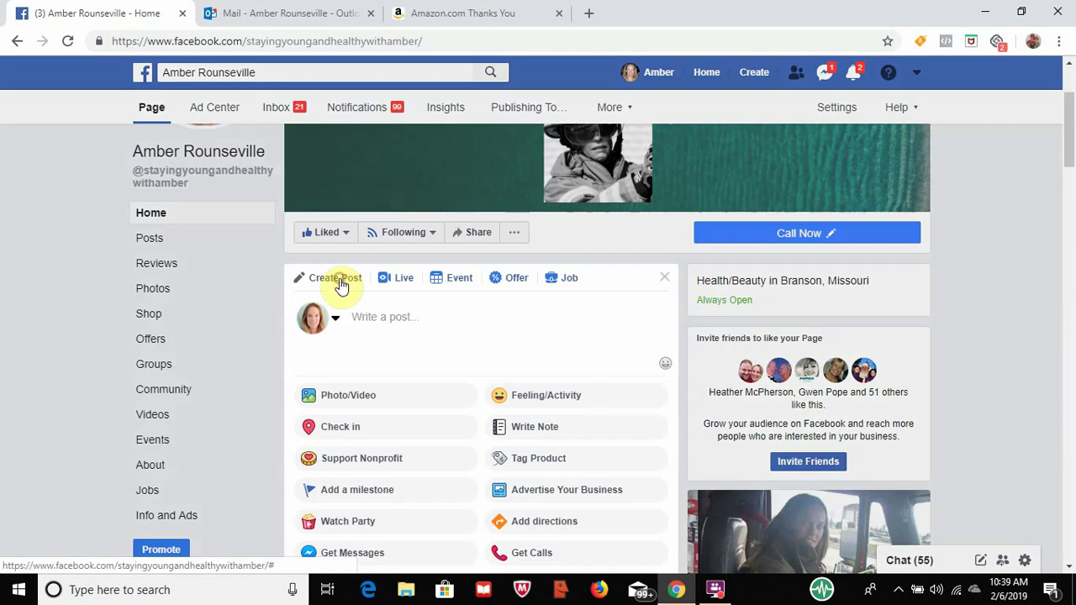
pyautogui.scroll(-3, 522, 370)
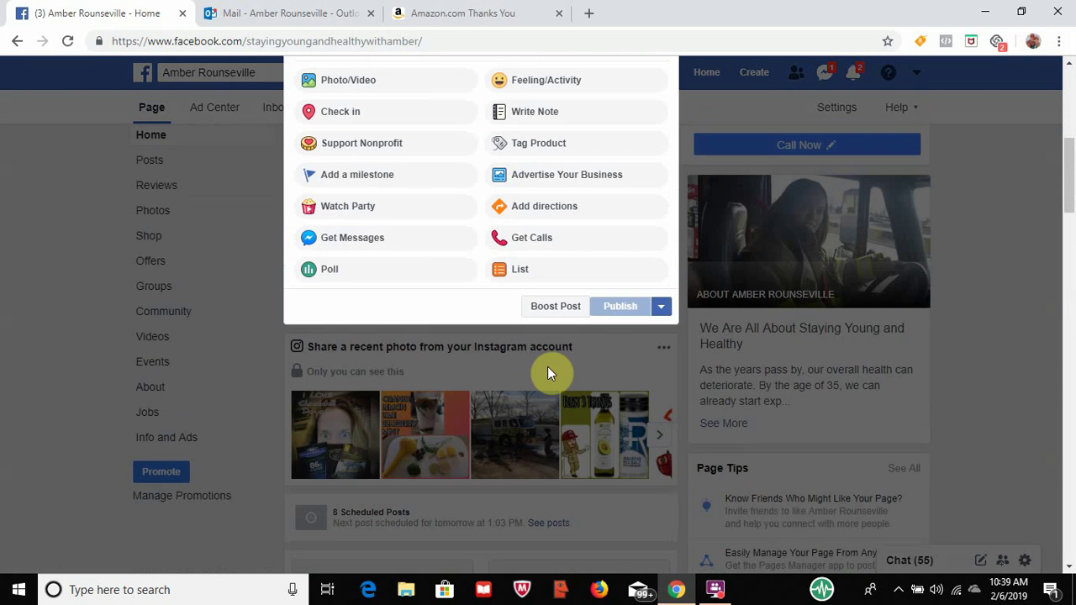
pyautogui.click(660, 308)
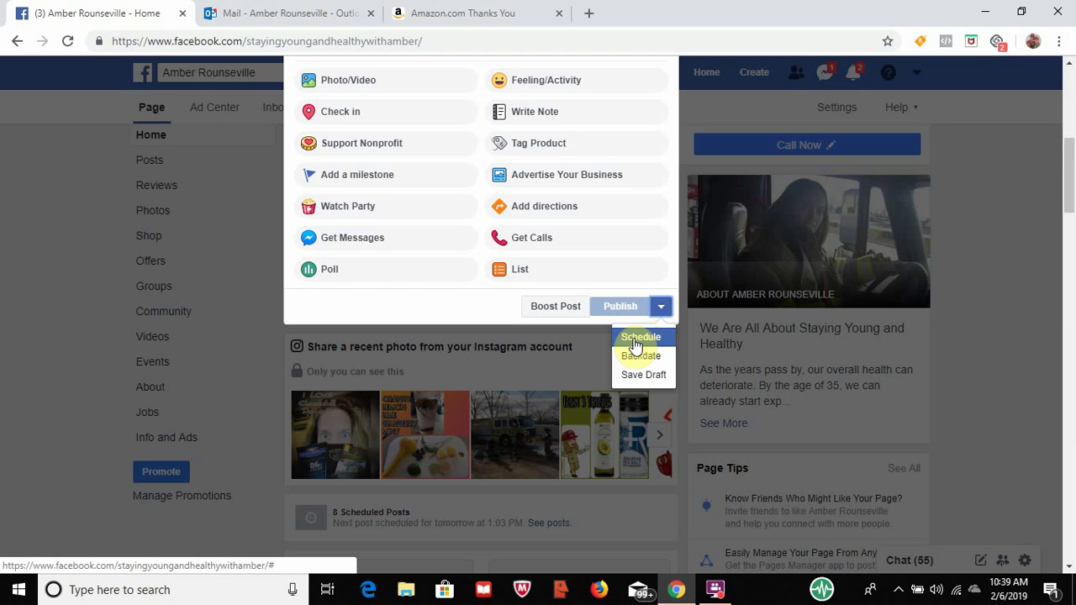
pyautogui.click(636, 338)
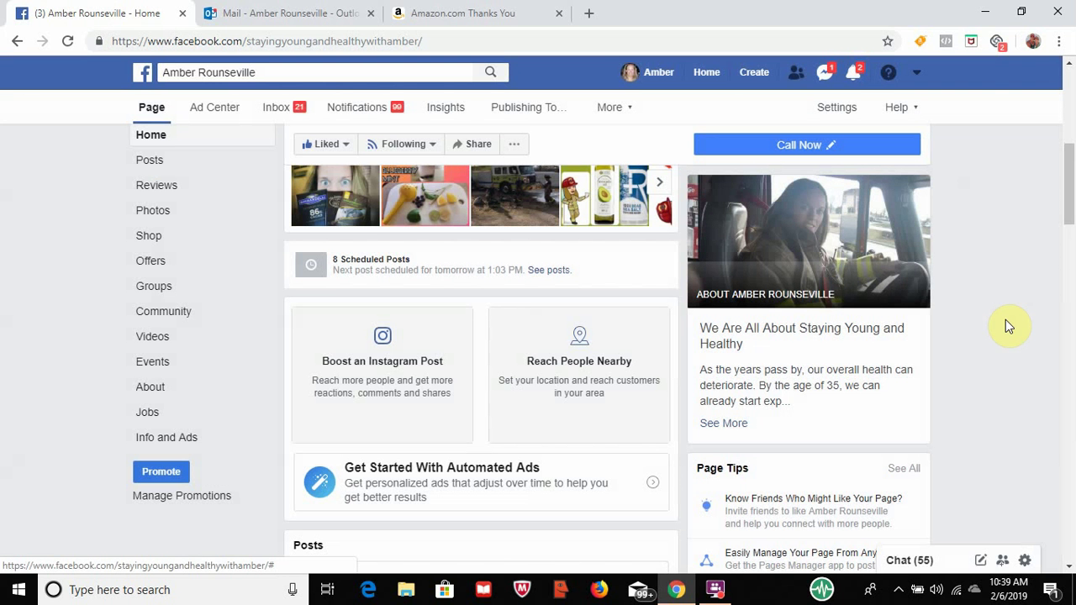
# Go to Manage Ads and open the listed ad account to show its campaigns
pyautogui.scroll(3, 1008, 326)
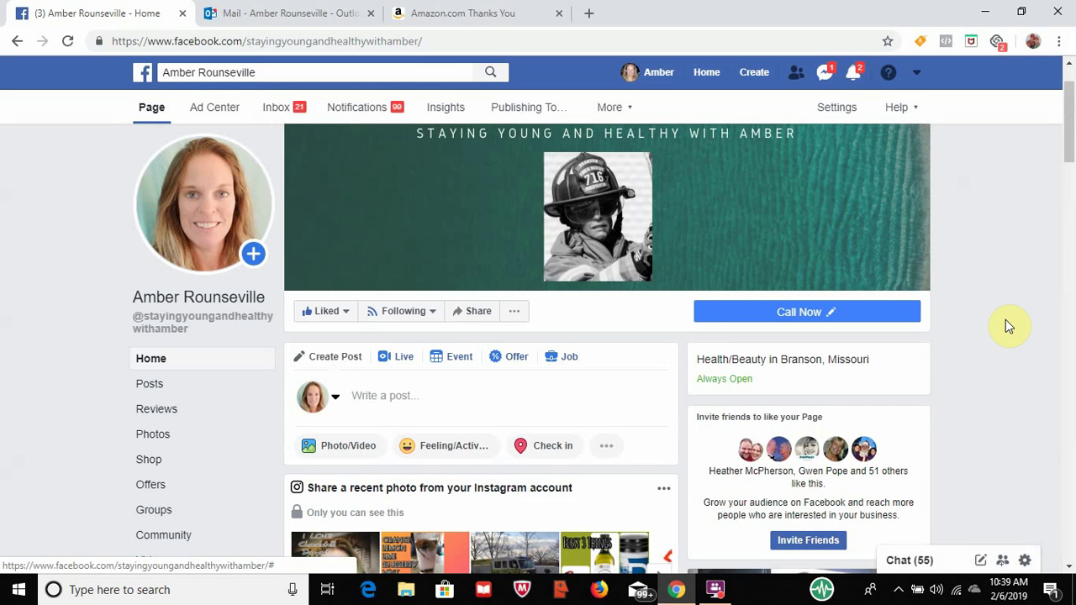
pyautogui.scroll(-8, 1008, 326)
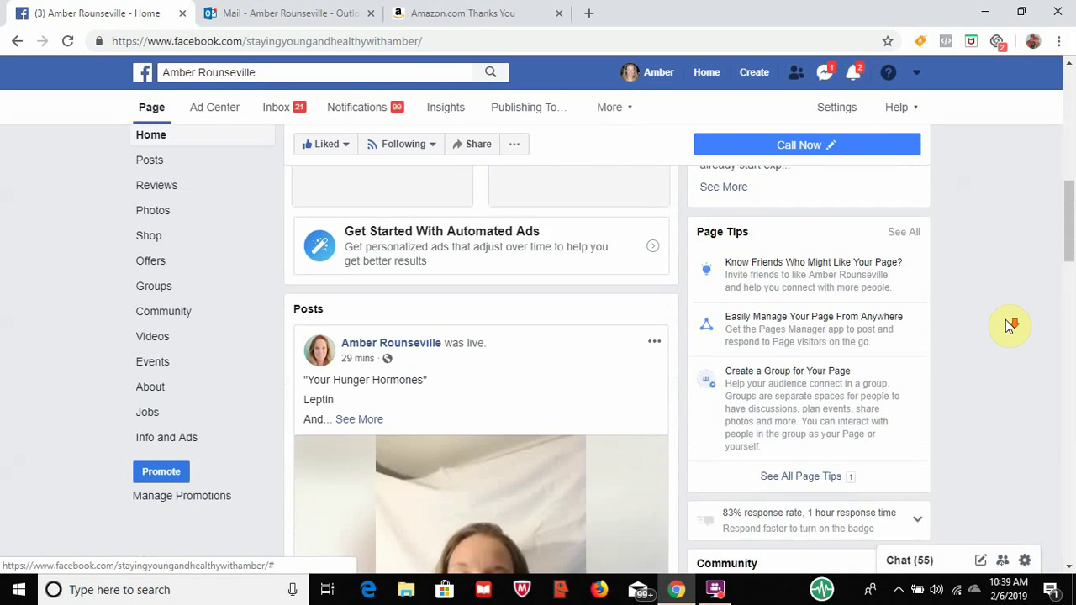
pyautogui.scroll(-3, 1009, 327)
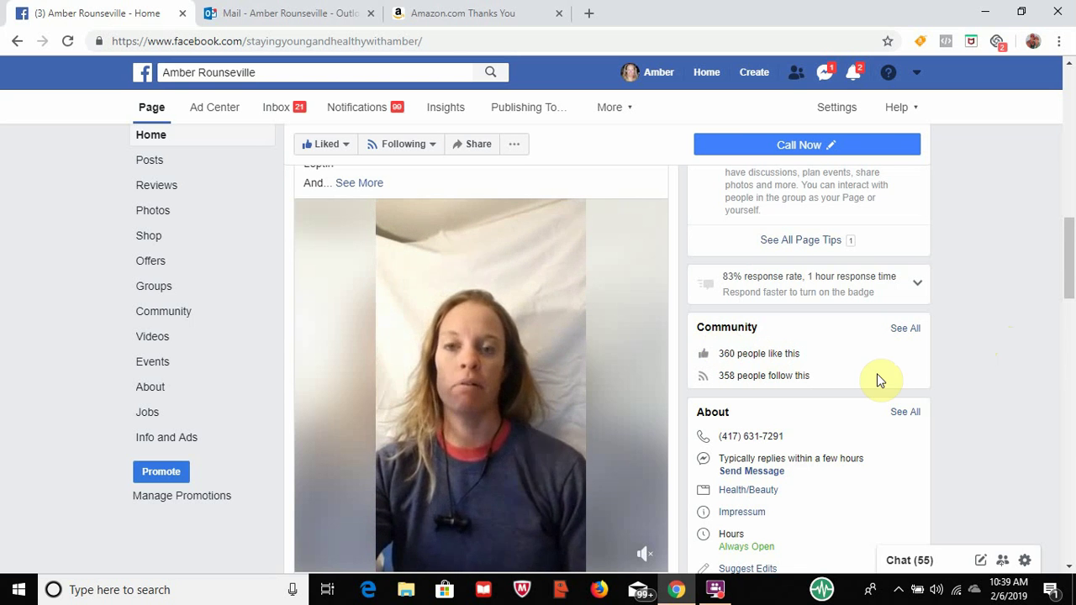
pyautogui.scroll(3, 877, 380)
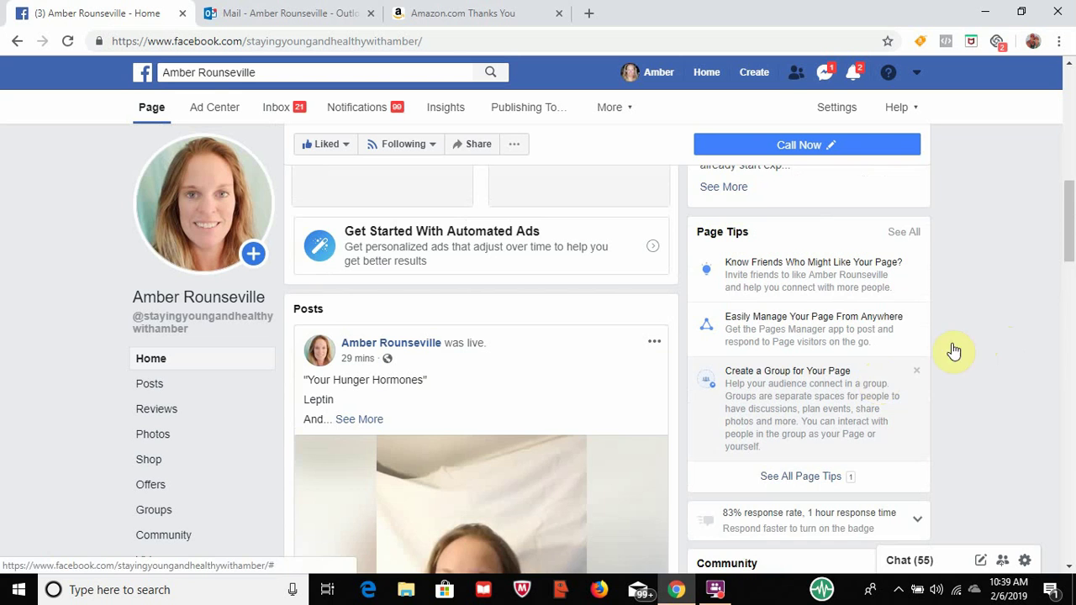
pyautogui.scroll(5, 1020, 324)
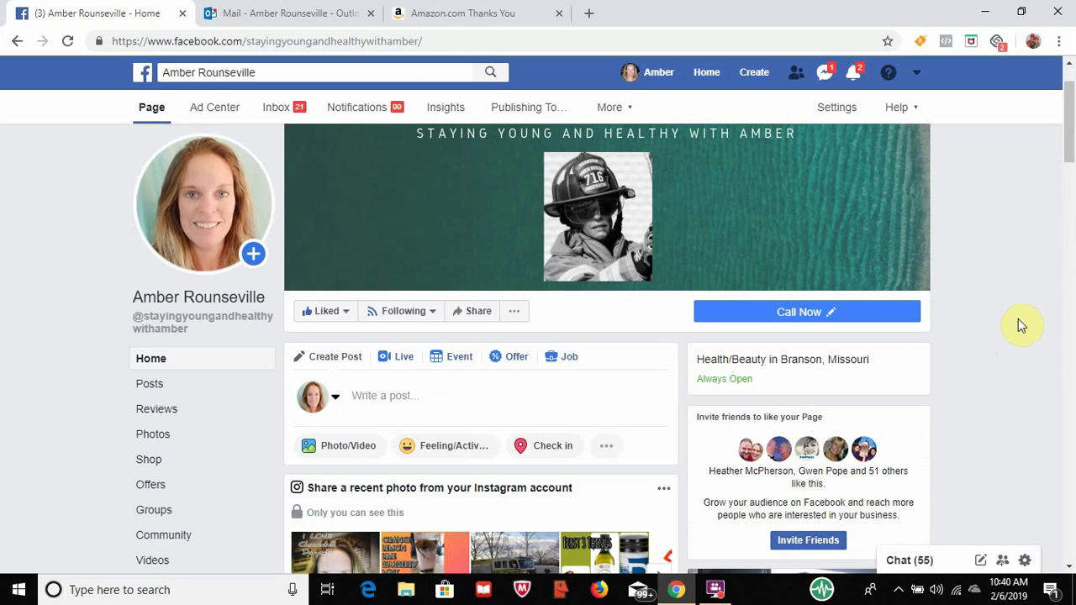
pyautogui.scroll(1, 1018, 318)
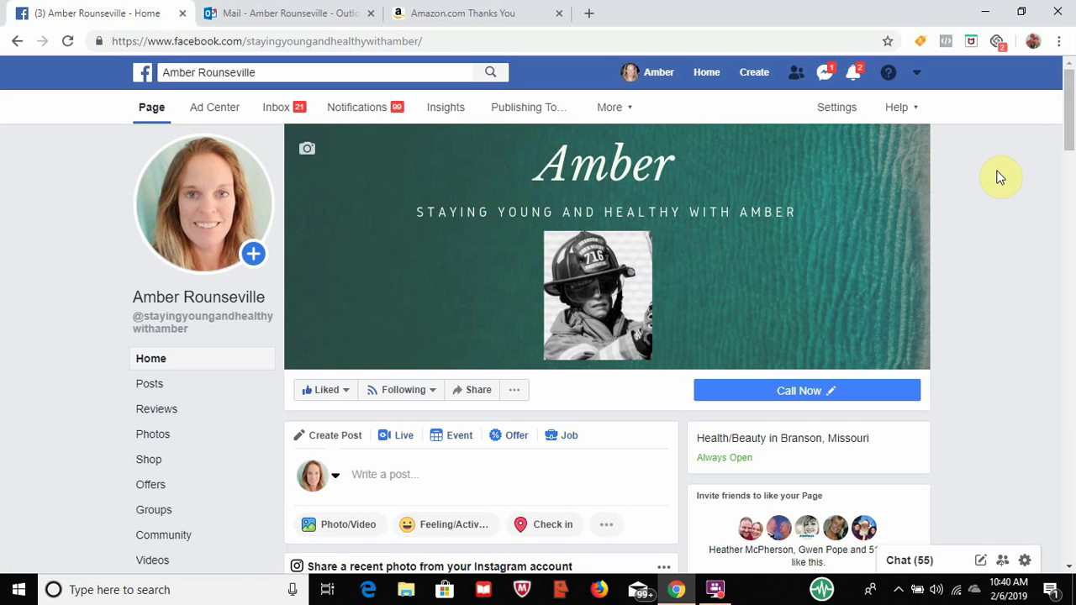
pyautogui.click(919, 77)
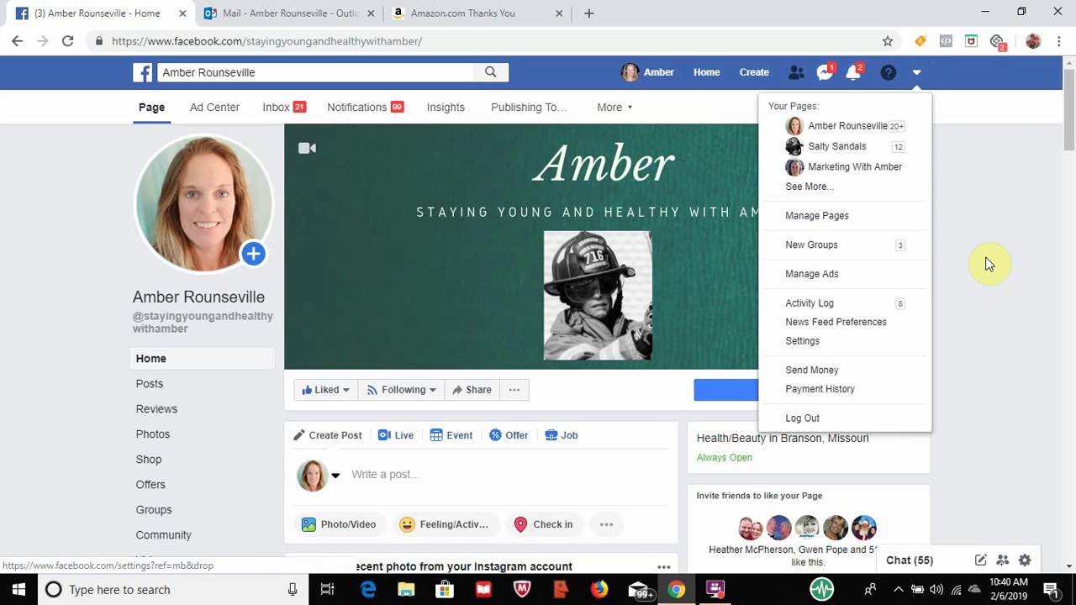
pyautogui.click(813, 278)
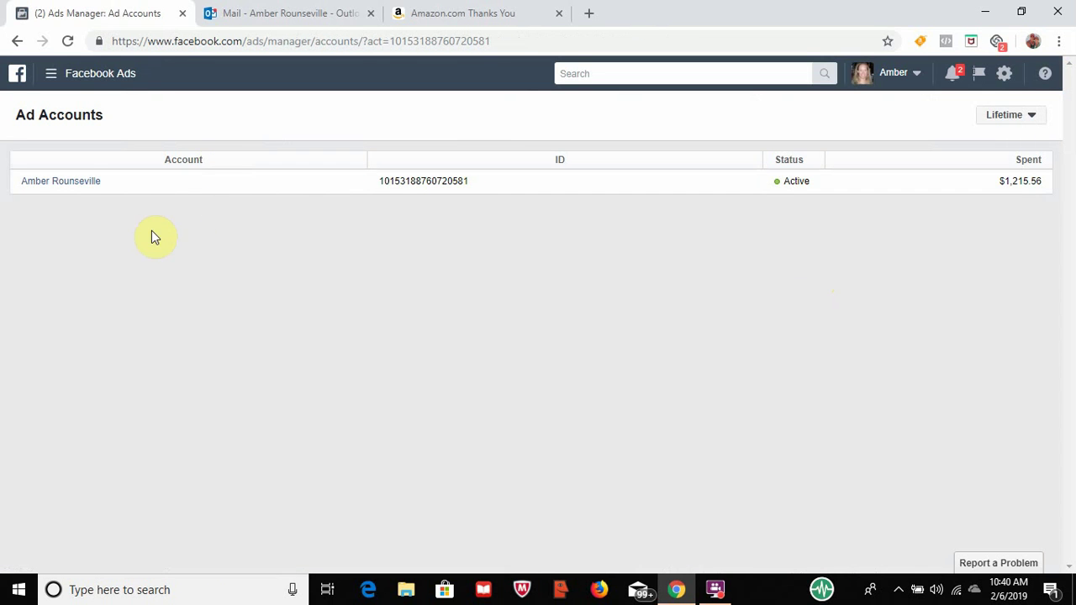
pyautogui.click(78, 187)
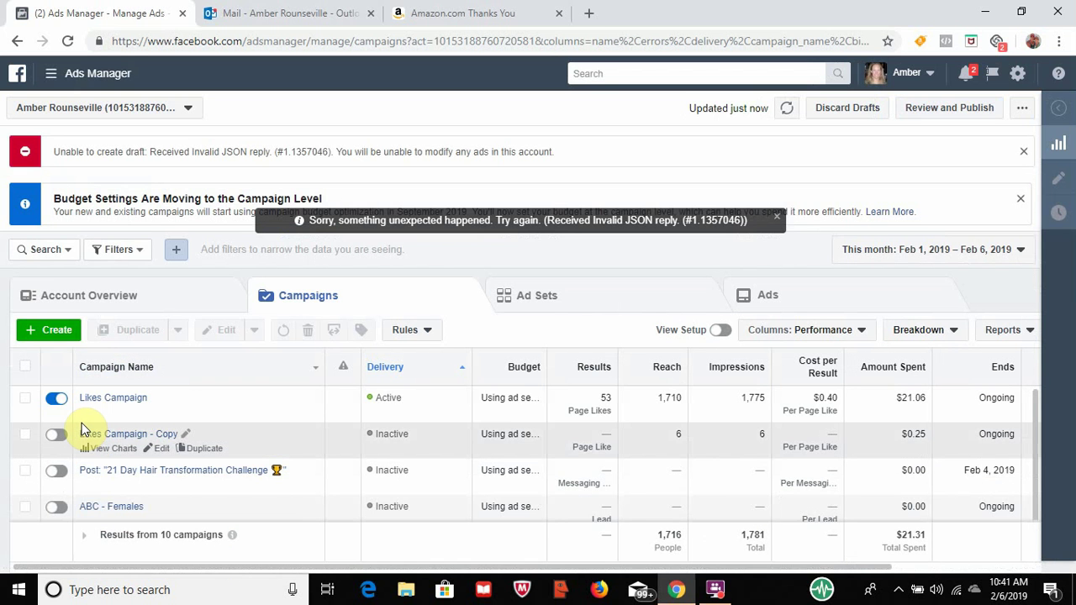
# Review the results and spending in the campaign list and dismiss the unexpected-error notification
pyautogui.scroll(-1, 87, 433)
pyautogui.scroll(1, 89, 425)
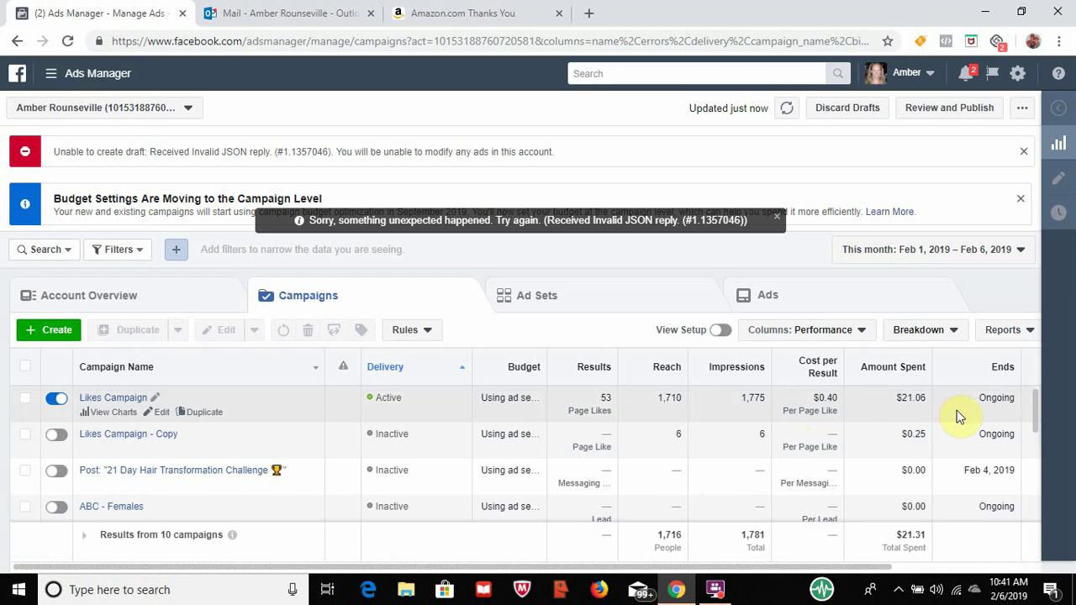
pyautogui.moveTo(754, 564); pyautogui.dragTo(721, 584)
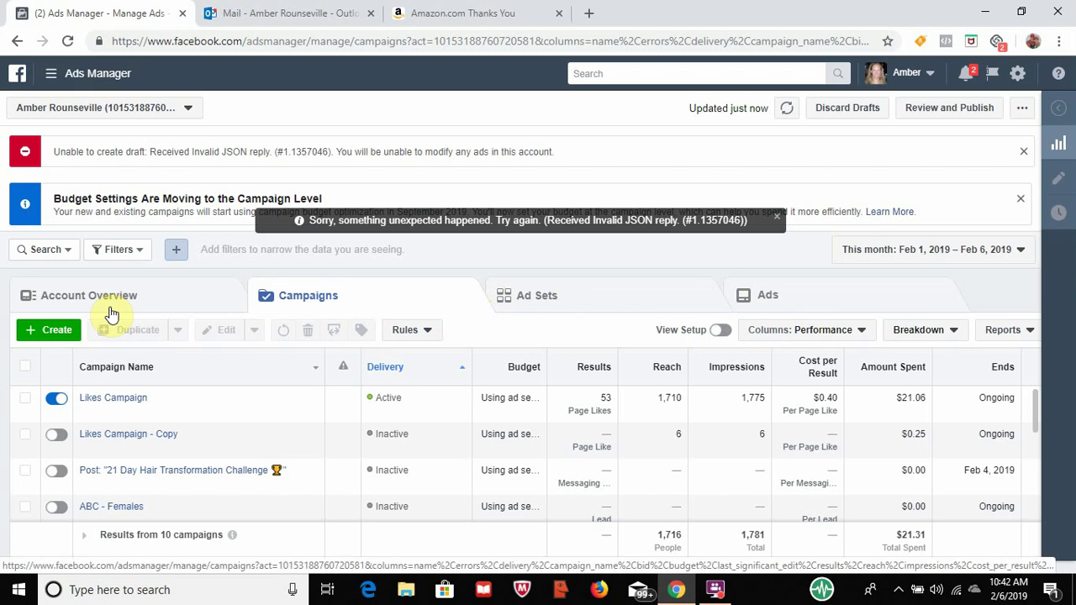
pyautogui.click(781, 222)
pyautogui.click(715, 590)
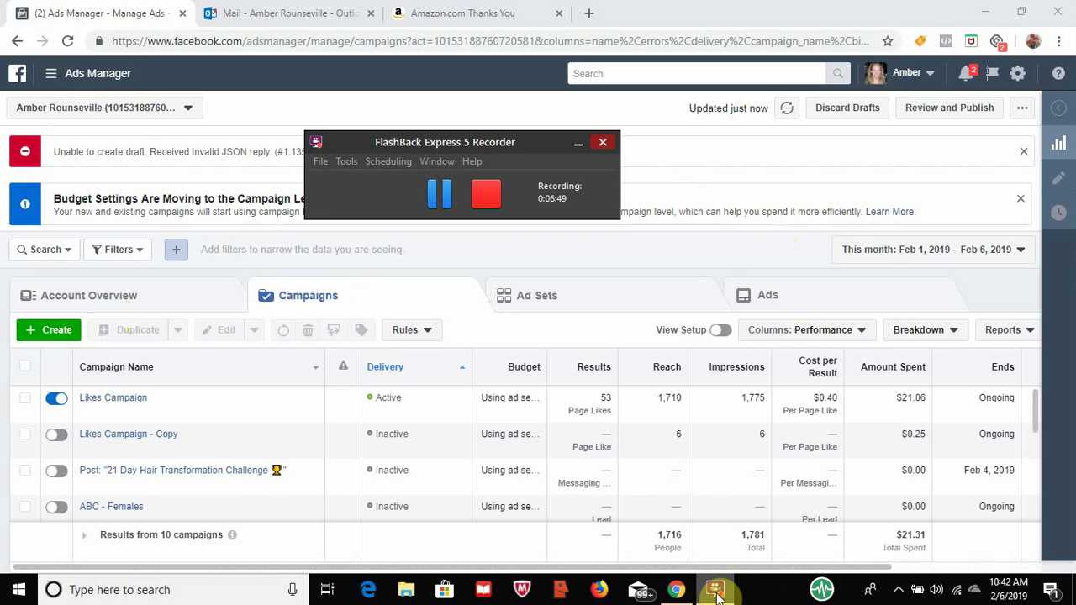
# Start a new campaign in Quick Creation, naming it with the owner's first name followed by "Likes Campaign"
pyautogui.click(578, 143)
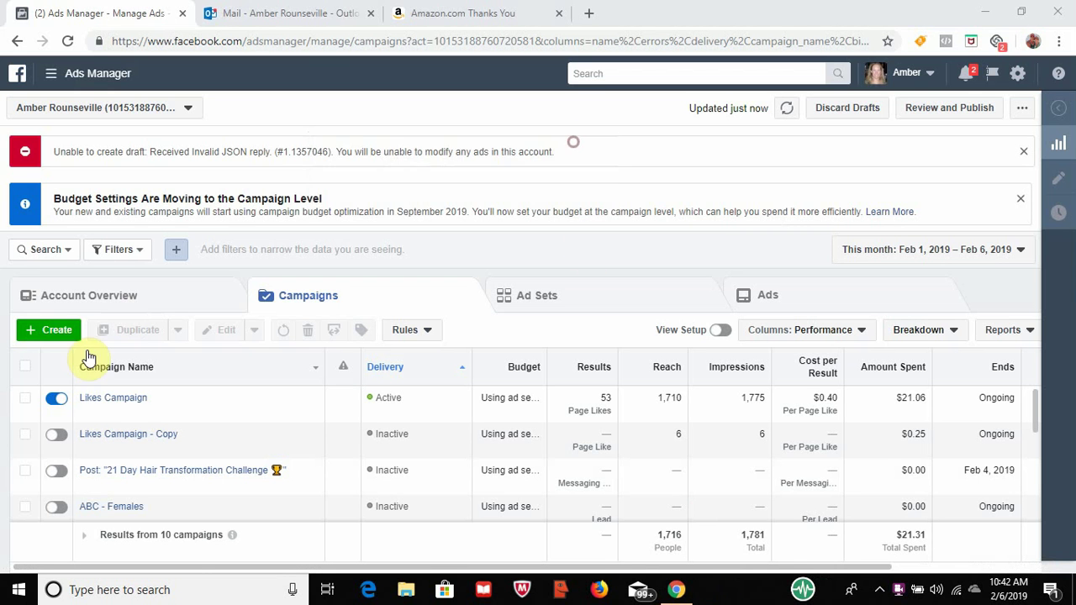
pyautogui.click(63, 336)
pyautogui.click(43, 335)
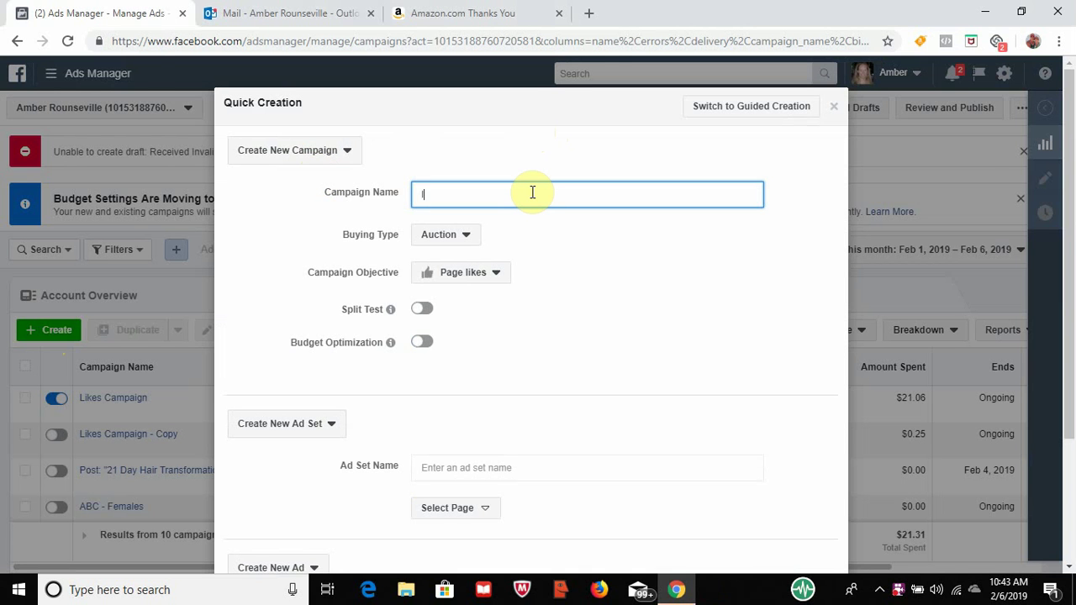
pyautogui.write('ikes')
pyautogui.write('Amber')
pyautogui.write('s Li')
pyautogui.write('kes Campaign')
# Keep the campaign's buying type as Auction and select Page likes as its objective
pyautogui.click(458, 239)
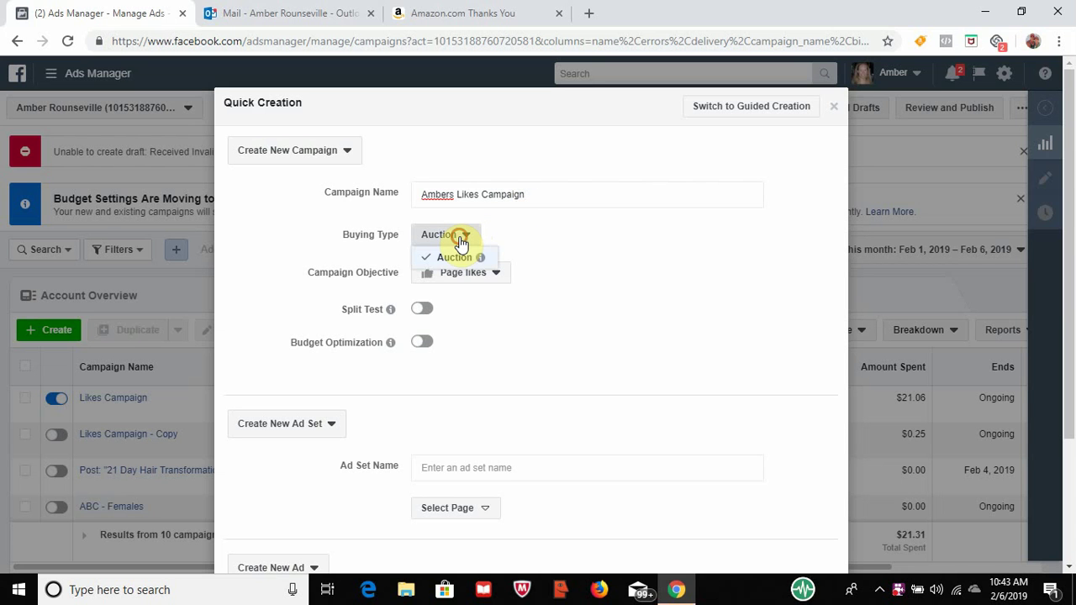
pyautogui.click(461, 242)
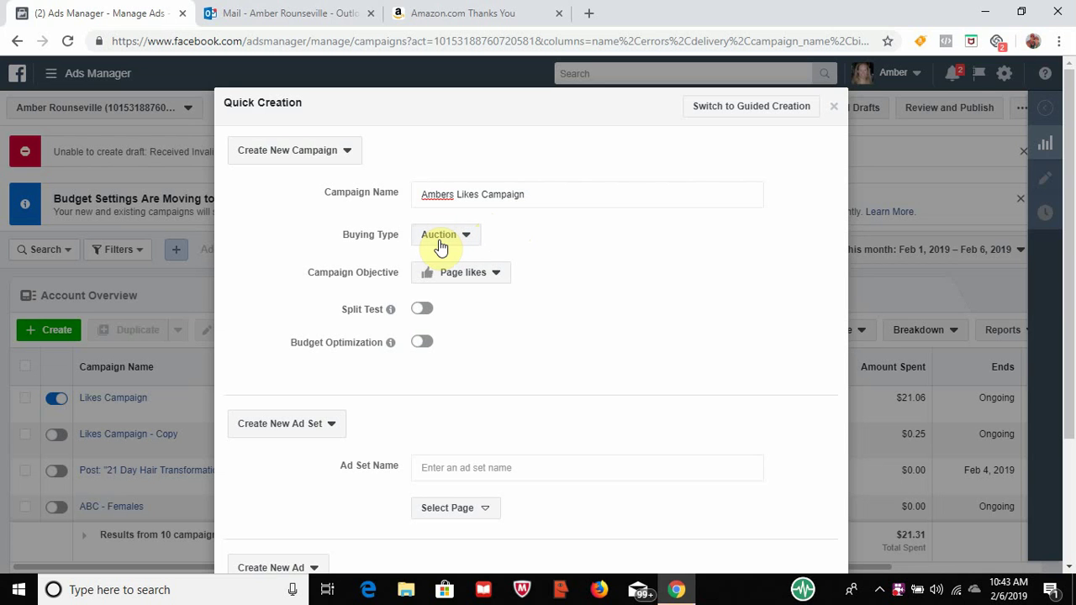
pyautogui.click(478, 282)
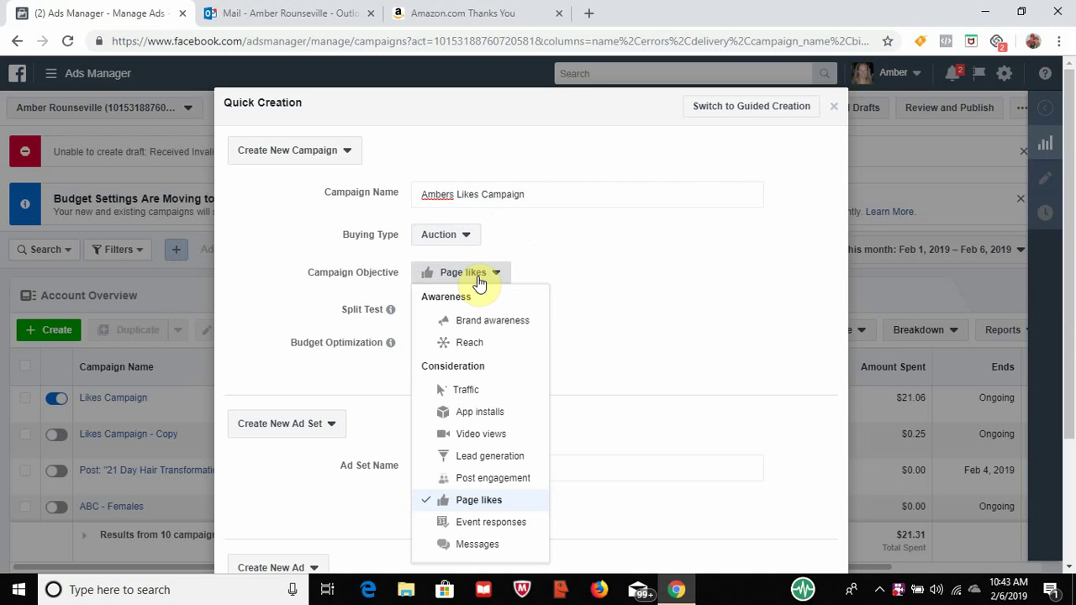
pyautogui.click(479, 500)
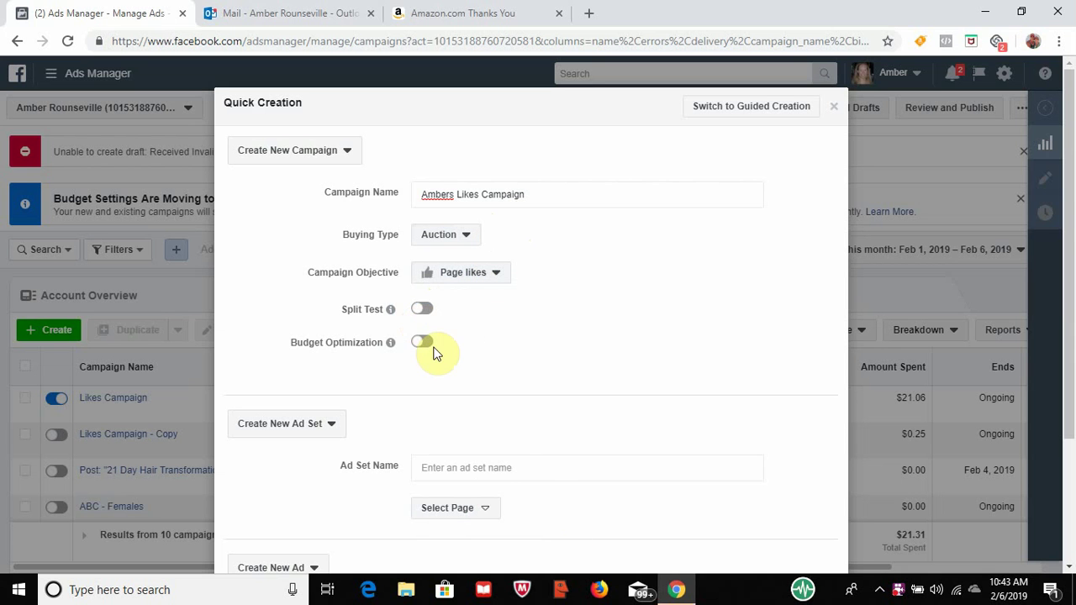
# Name the new ad set "likes" and assign the owner's own page from the business account's pages
pyautogui.scroll(-1, 486, 360)
pyautogui.scroll(-2, 486, 360)
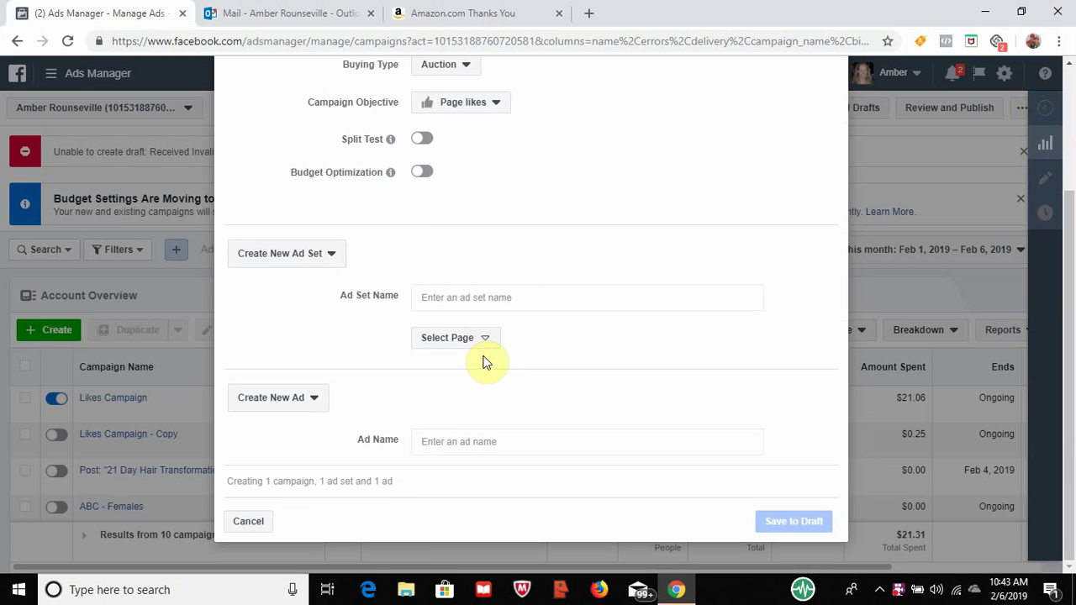
pyautogui.click(477, 297)
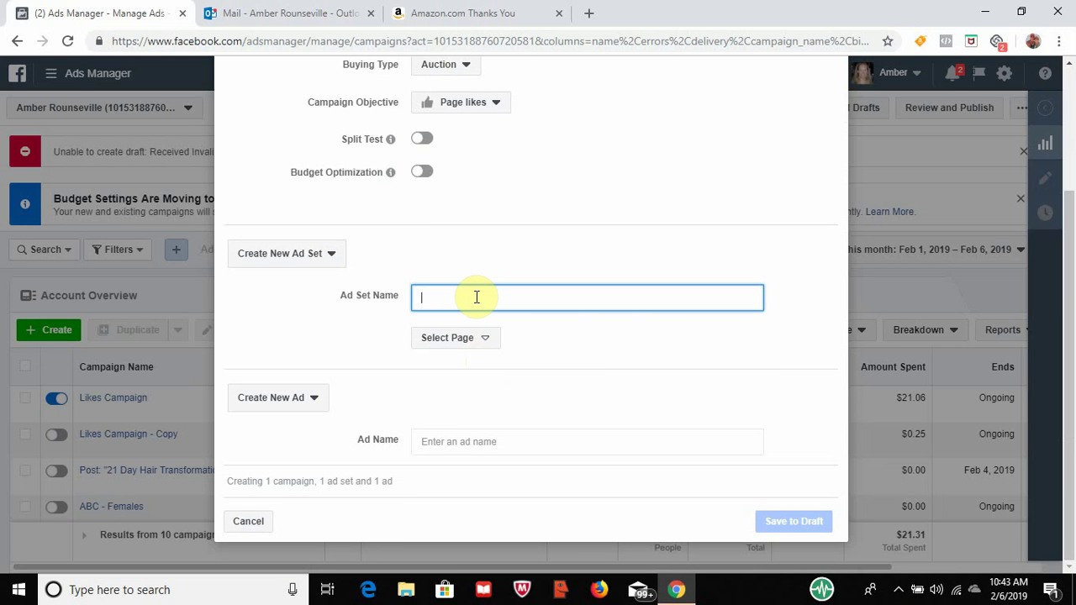
pyautogui.write('likes')
pyautogui.click(485, 339)
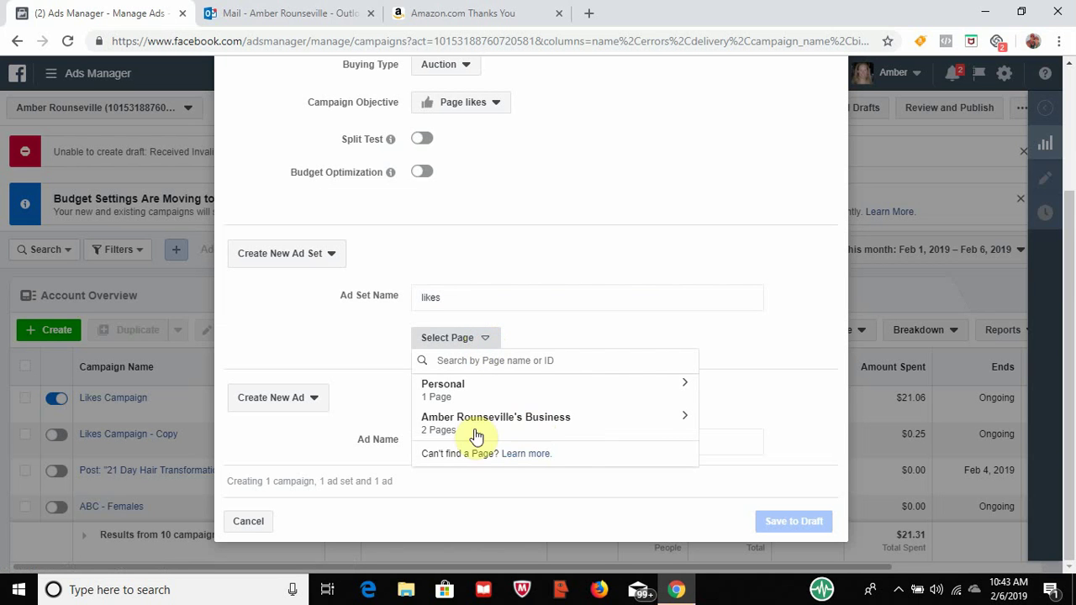
pyautogui.click(688, 422)
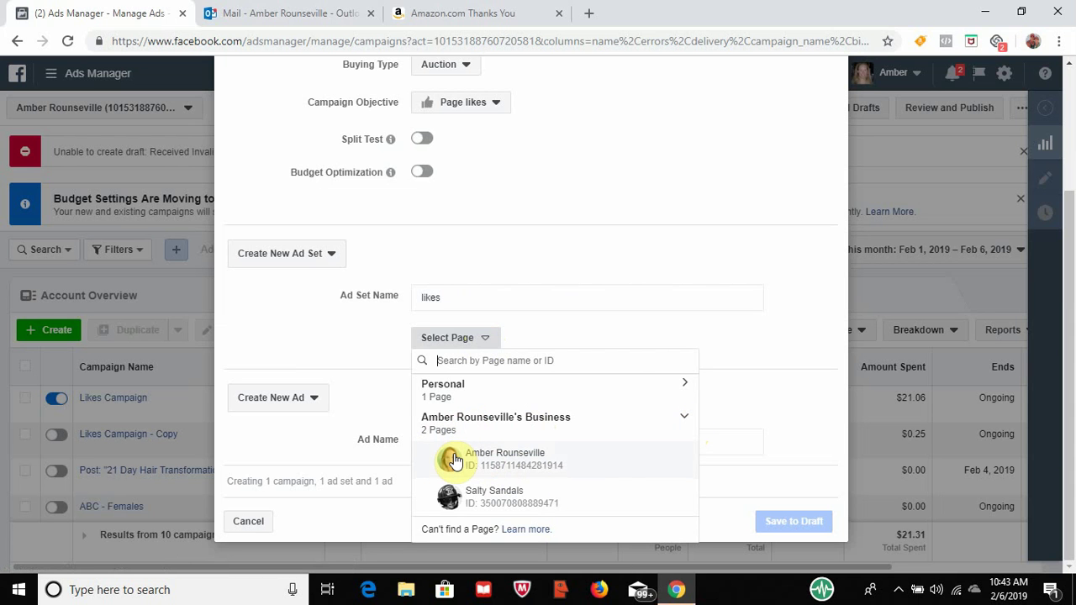
pyautogui.click(454, 459)
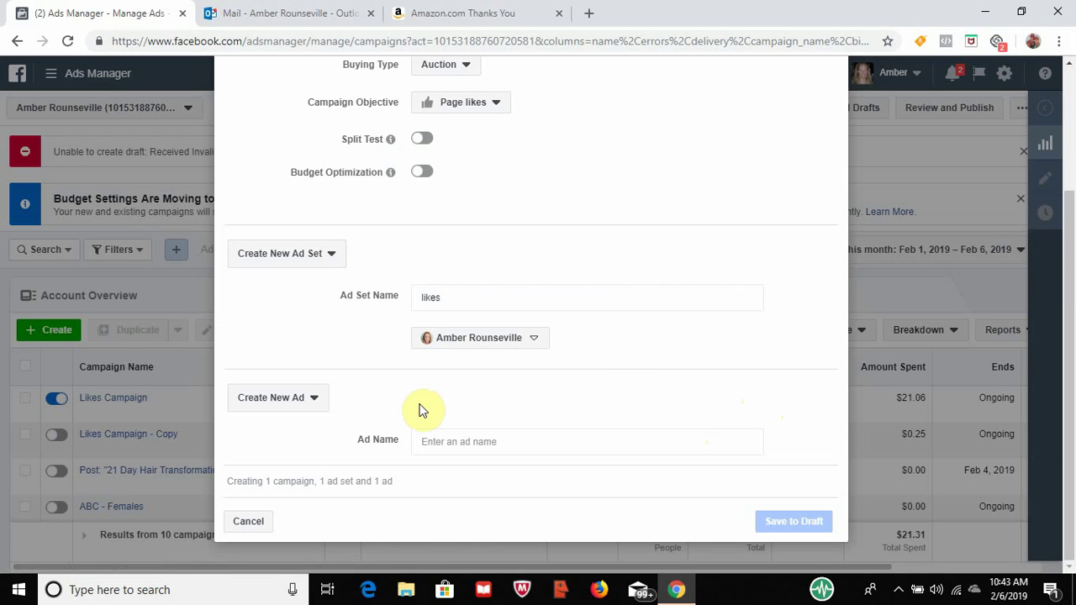
# Name the new ad "likes" and try to save the campaign to draft
pyautogui.click(501, 437)
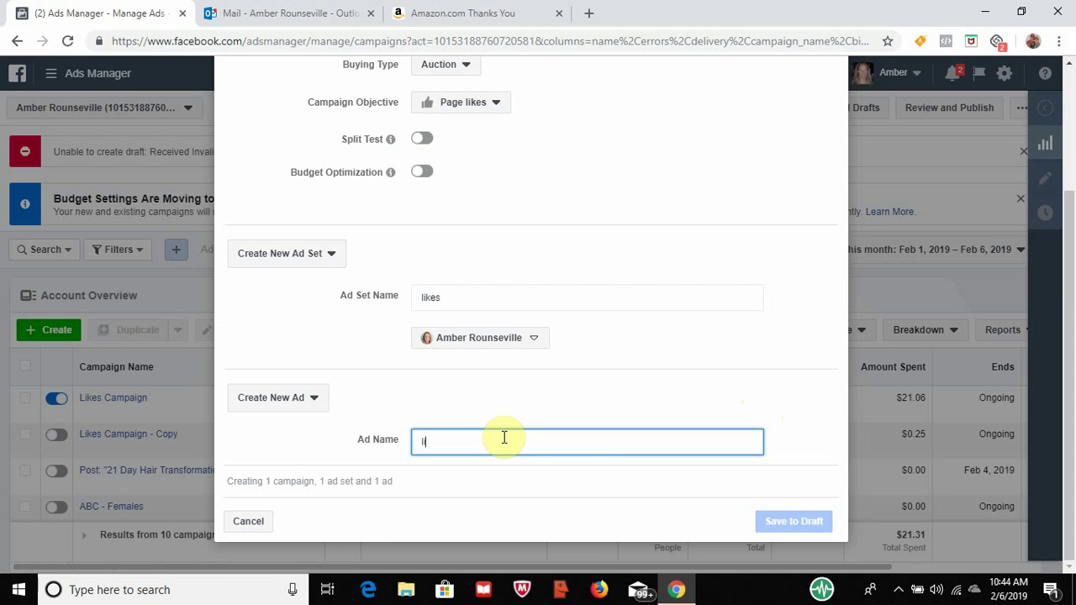
pyautogui.click(652, 503)
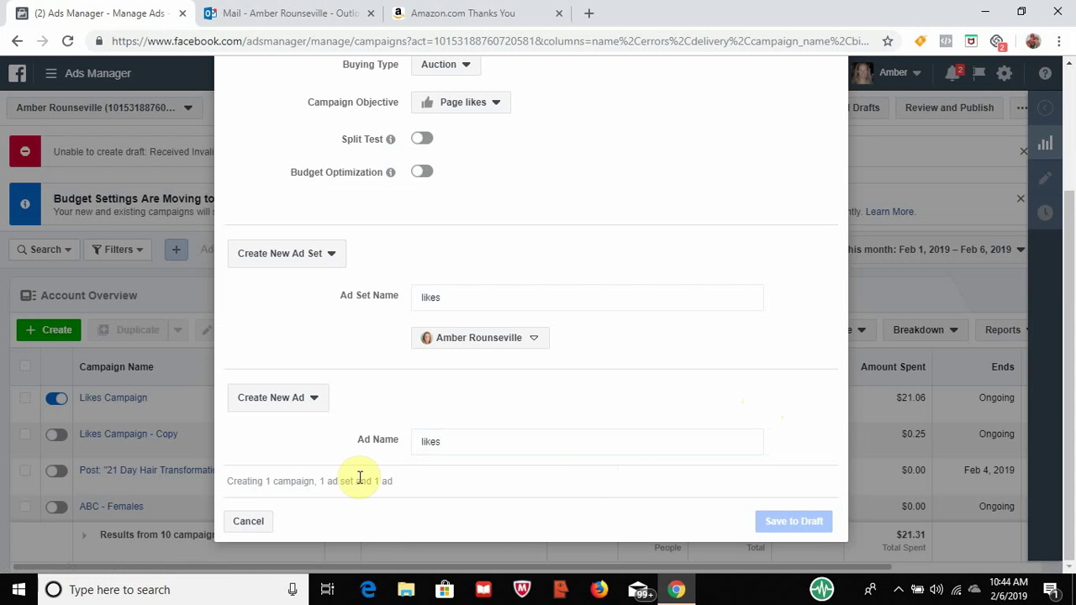
pyautogui.scroll(3, 363, 475)
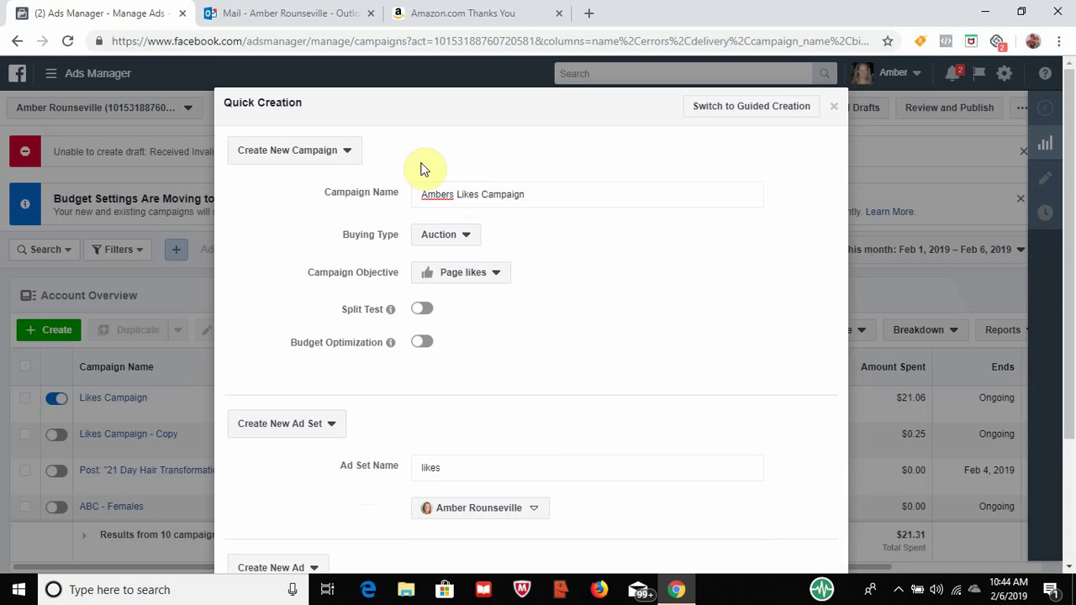
pyautogui.scroll(-2, 500, 325)
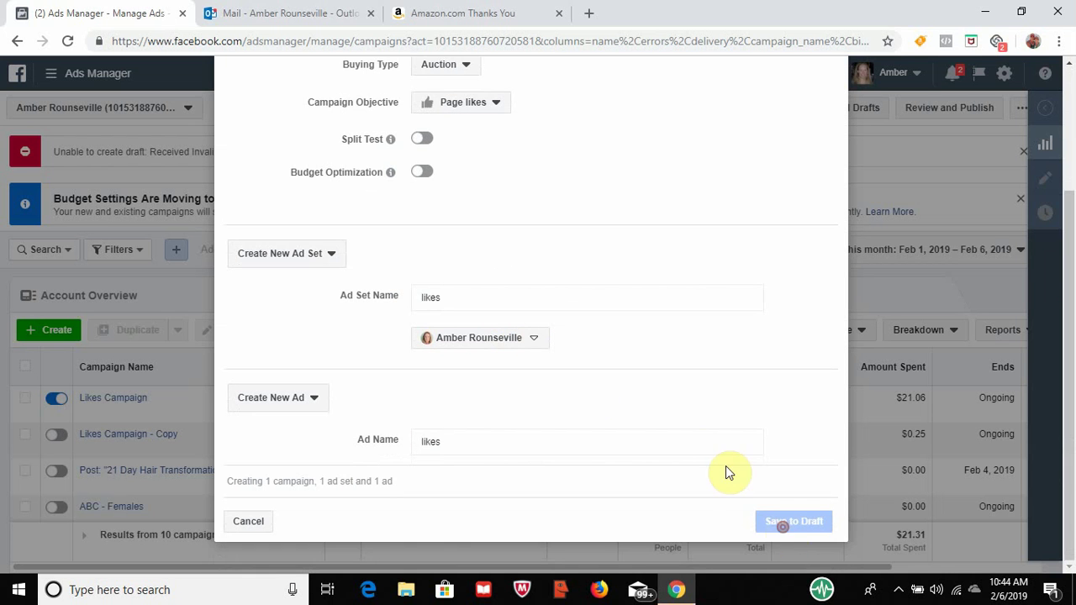
pyautogui.scroll(3, 595, 395)
pyautogui.scroll(-3, 379, 281)
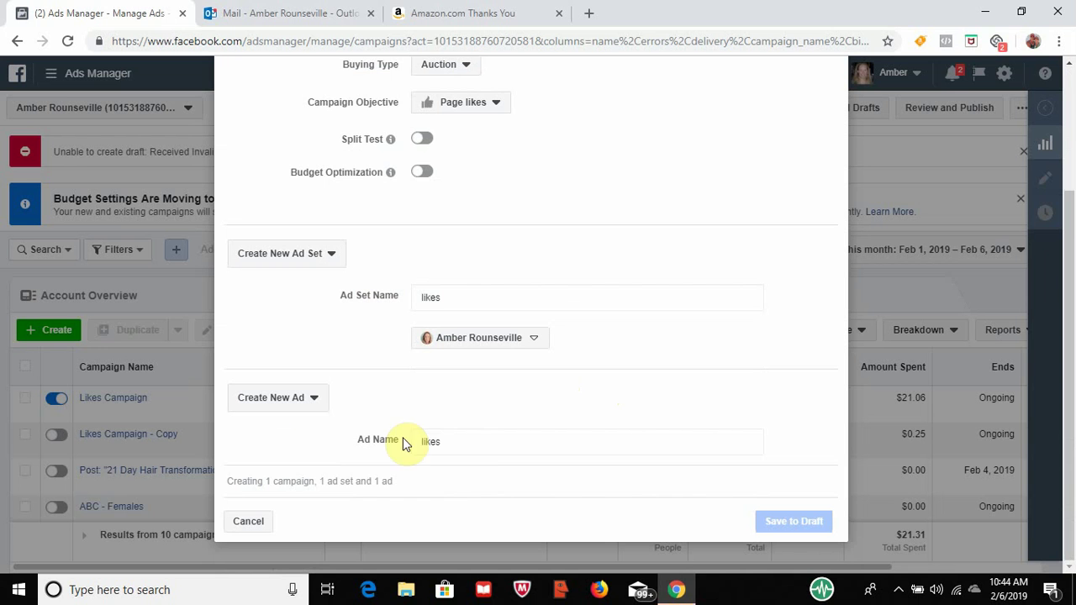
# Rename the new ad with the owner's first name followed by "ad for likes"
pyautogui.click(474, 439)
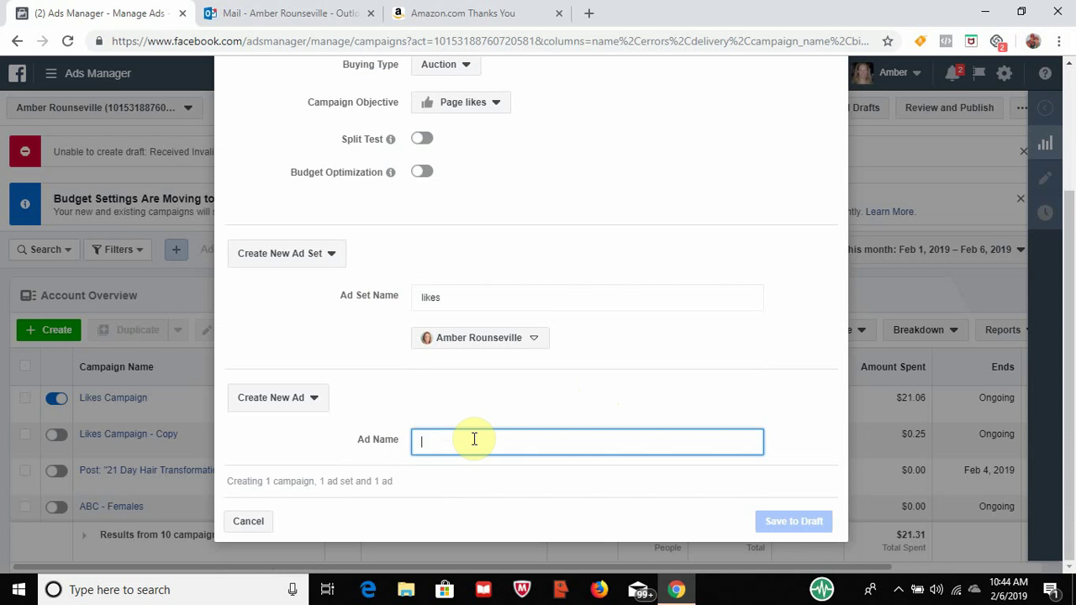
pyautogui.write('Ambers ad for likes')
pyautogui.scroll(2, 645, 345)
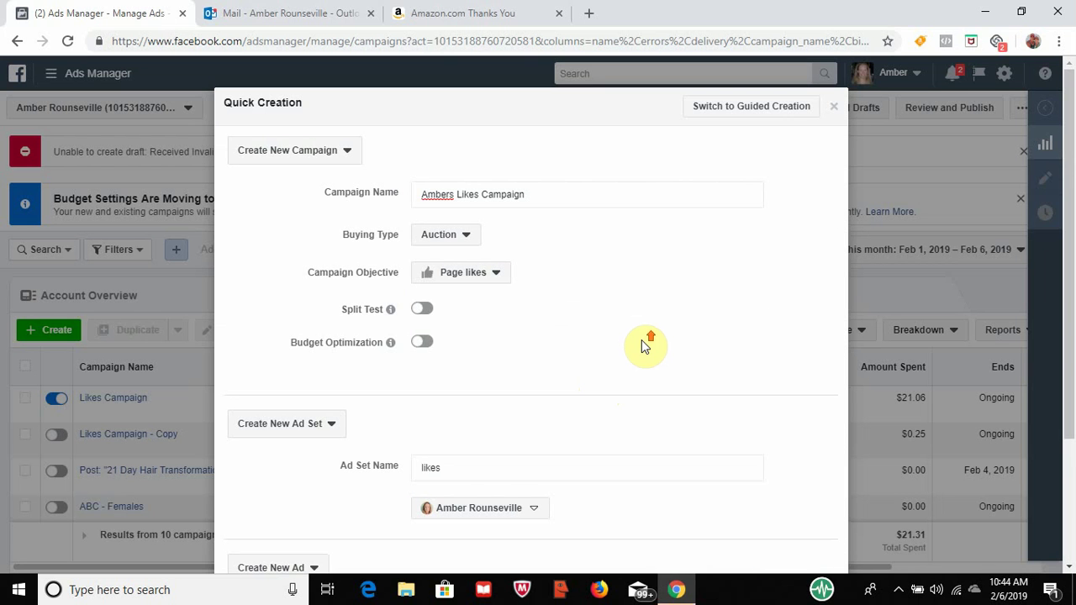
# Switch to Guided Creation and select the Brand awareness marketing objective after looking through the available objectives
pyautogui.click(743, 106)
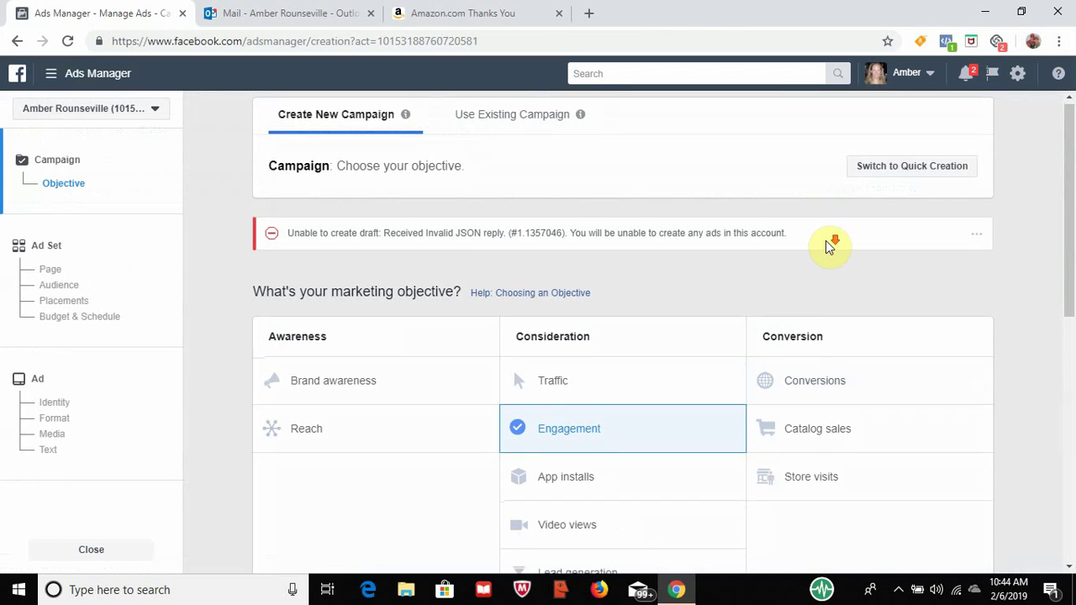
pyautogui.scroll(-1, 827, 245)
pyautogui.scroll(-3, 826, 240)
pyautogui.scroll(3, 826, 241)
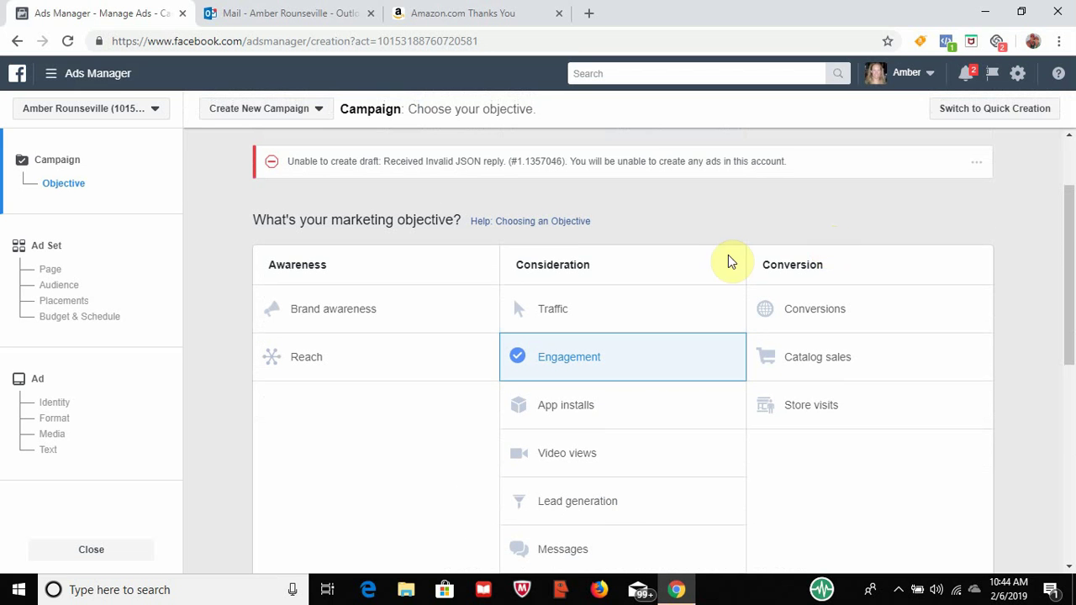
pyautogui.click(345, 313)
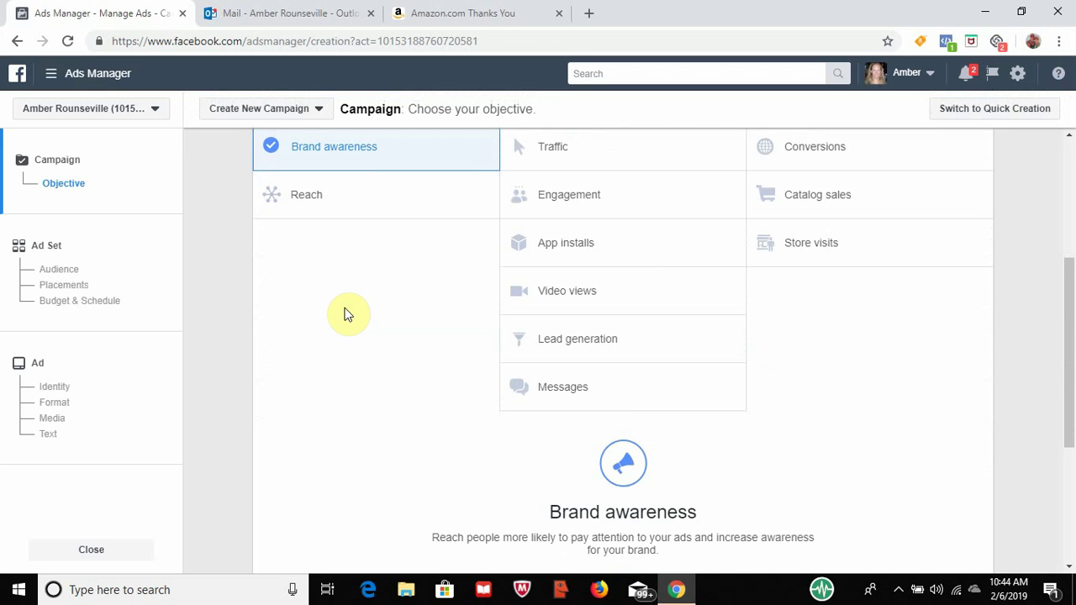
pyautogui.scroll(-3, 344, 313)
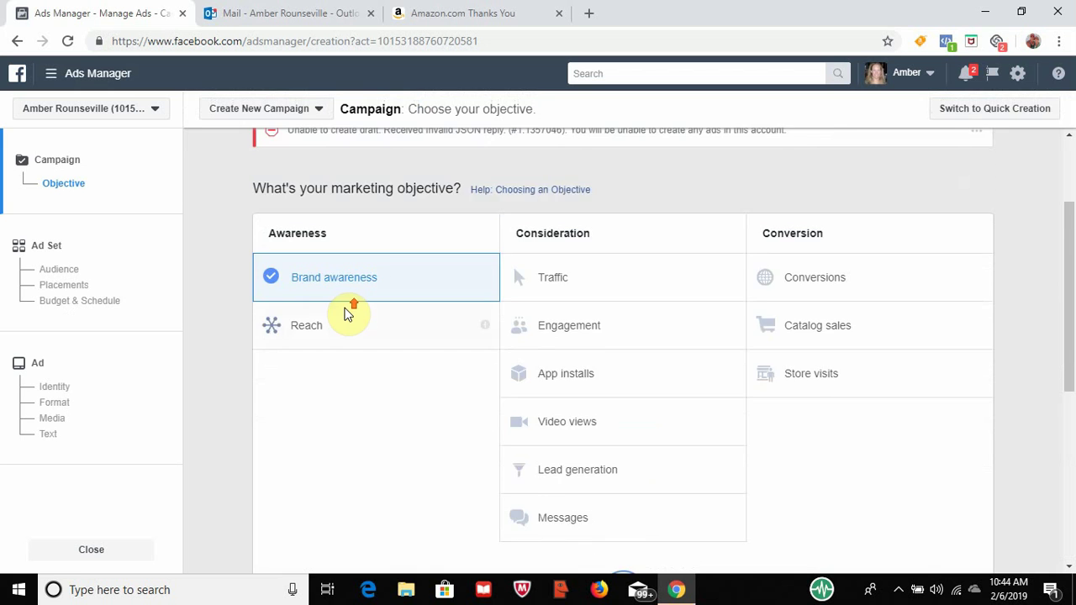
# Return to Quick Creation and assign the owner's own page from the business account to the new ad set
pyautogui.click(893, 138)
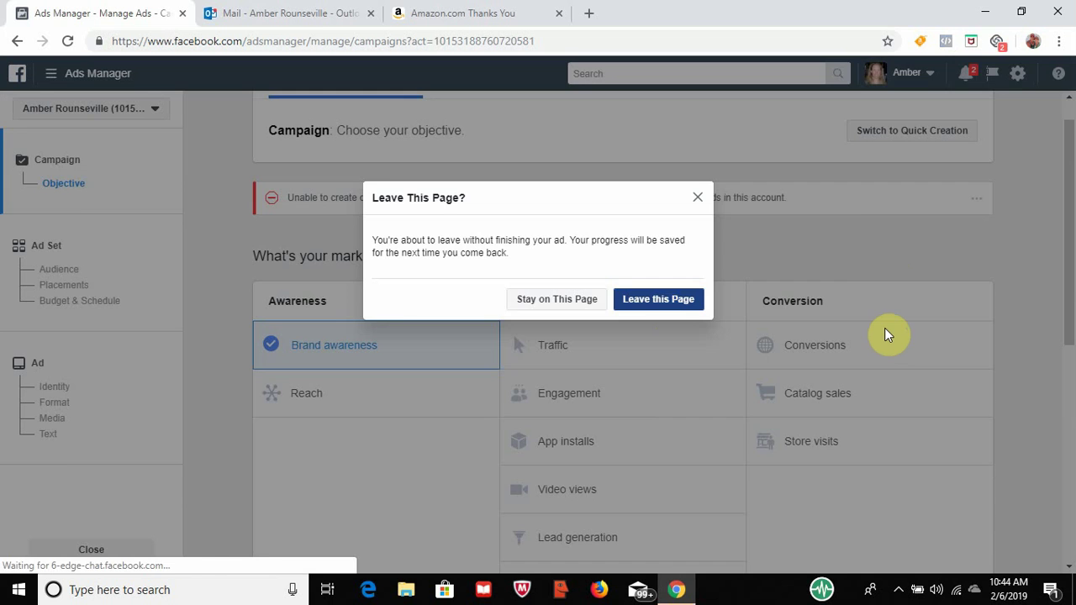
pyautogui.scroll(-3, 697, 300)
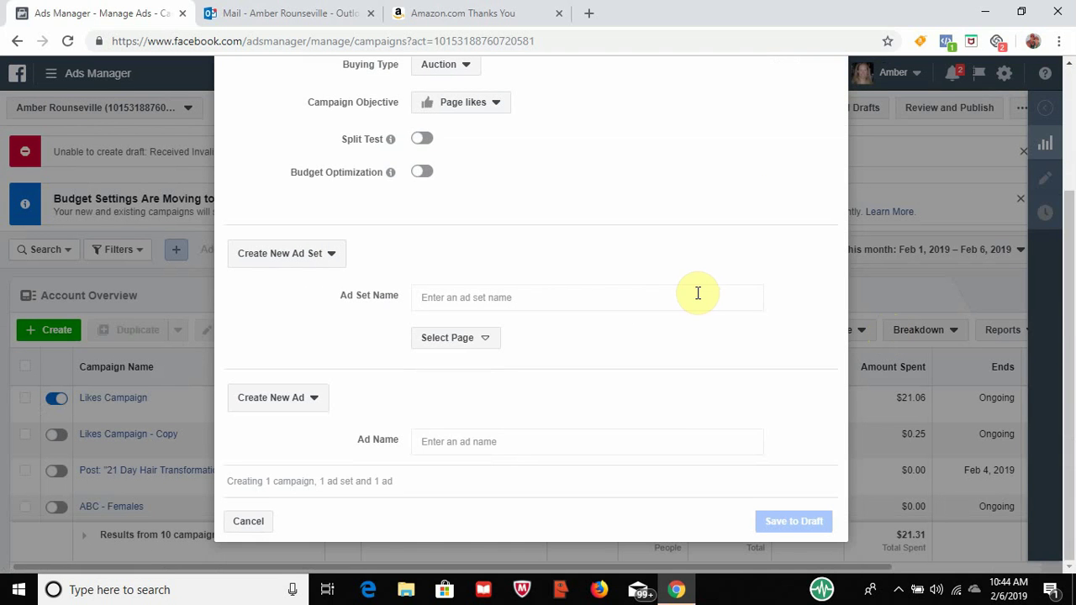
pyautogui.click(486, 340)
pyautogui.click(486, 418)
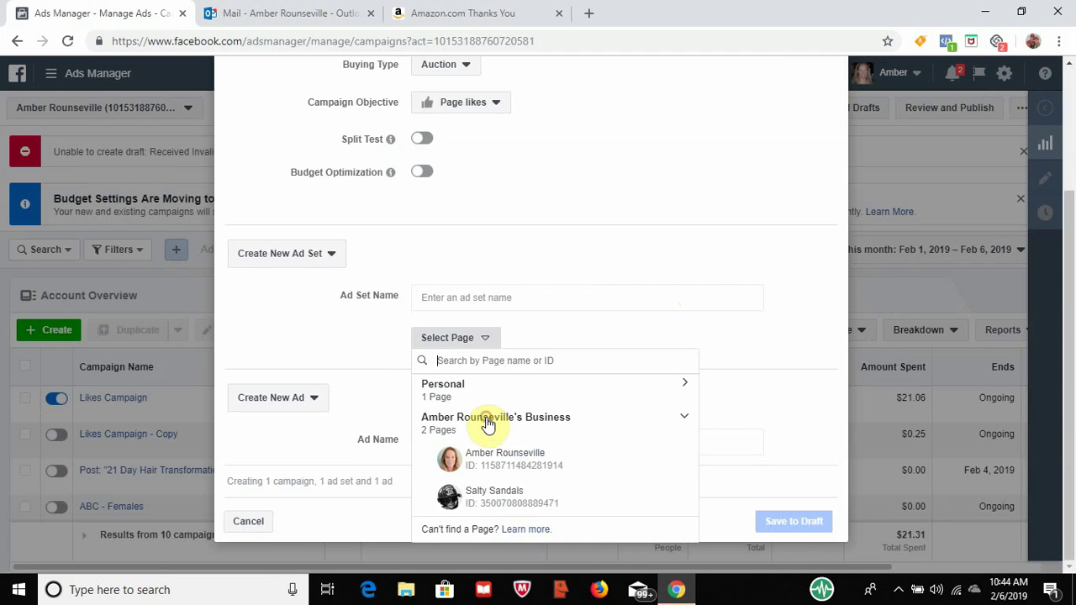
pyautogui.click(507, 455)
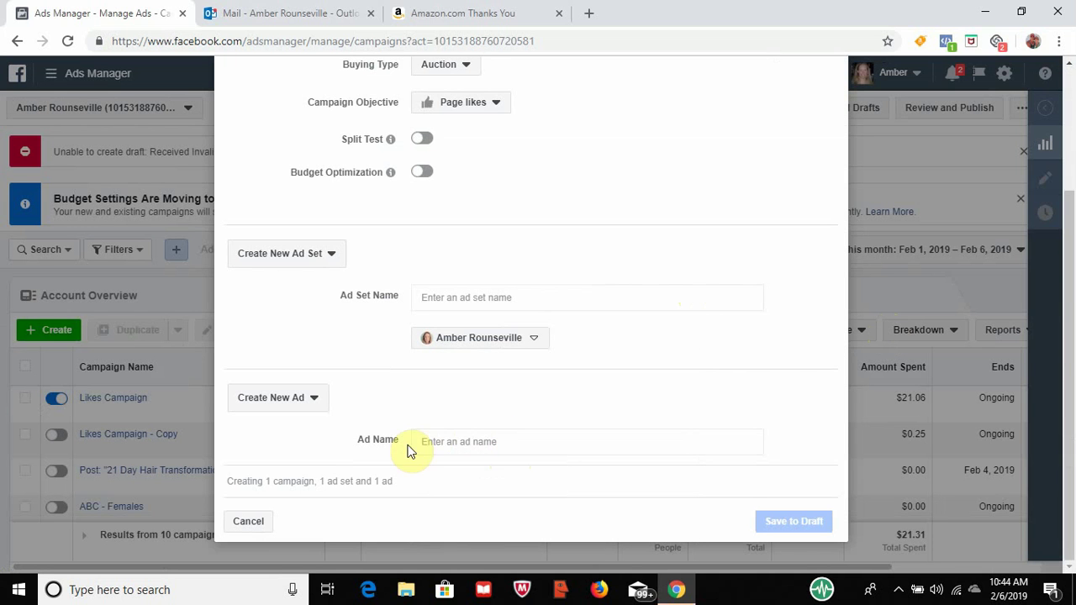
# Keep the Create New Ad option and name the ad with the owner's first name followed by "likes"
pyautogui.click(319, 400)
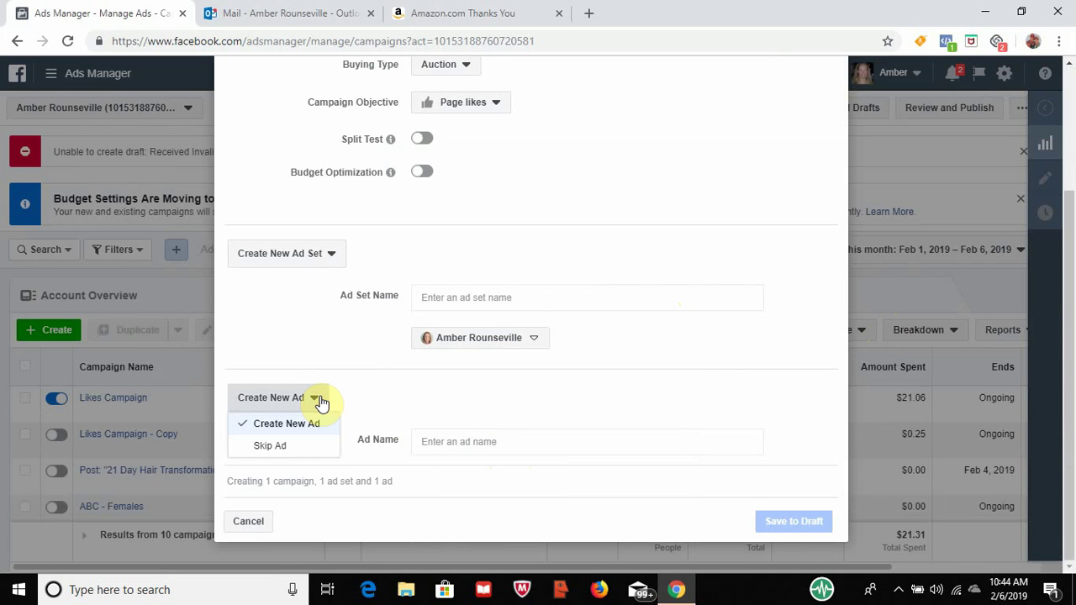
pyautogui.click(300, 423)
pyautogui.click(462, 441)
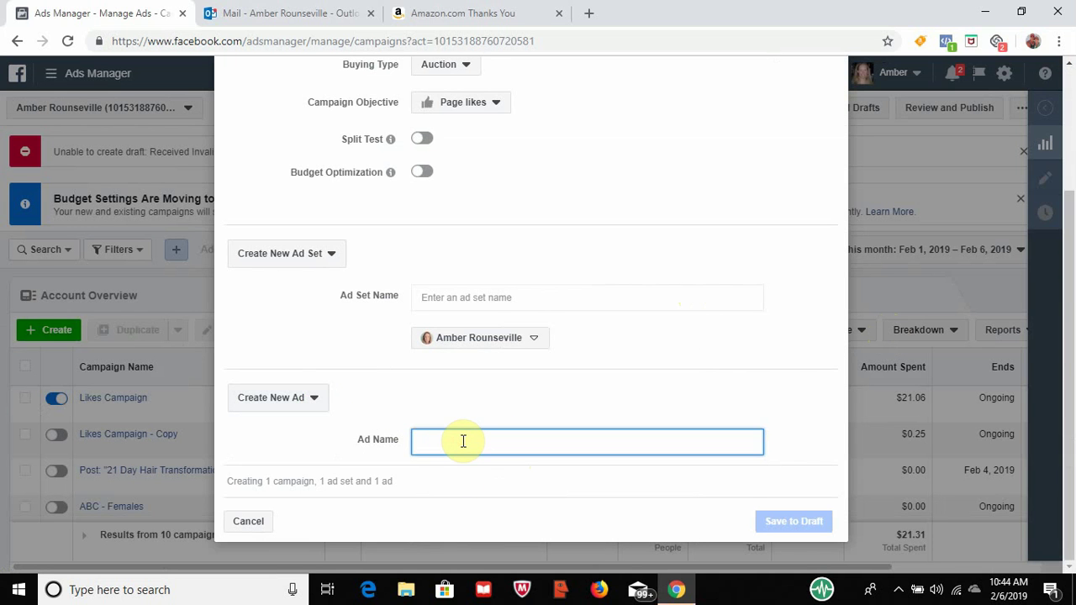
pyautogui.write('Ambers likes')
# Set the ad section to Skip Ad and name the ad set with the owner's first name followed by "likes"
pyautogui.click(313, 398)
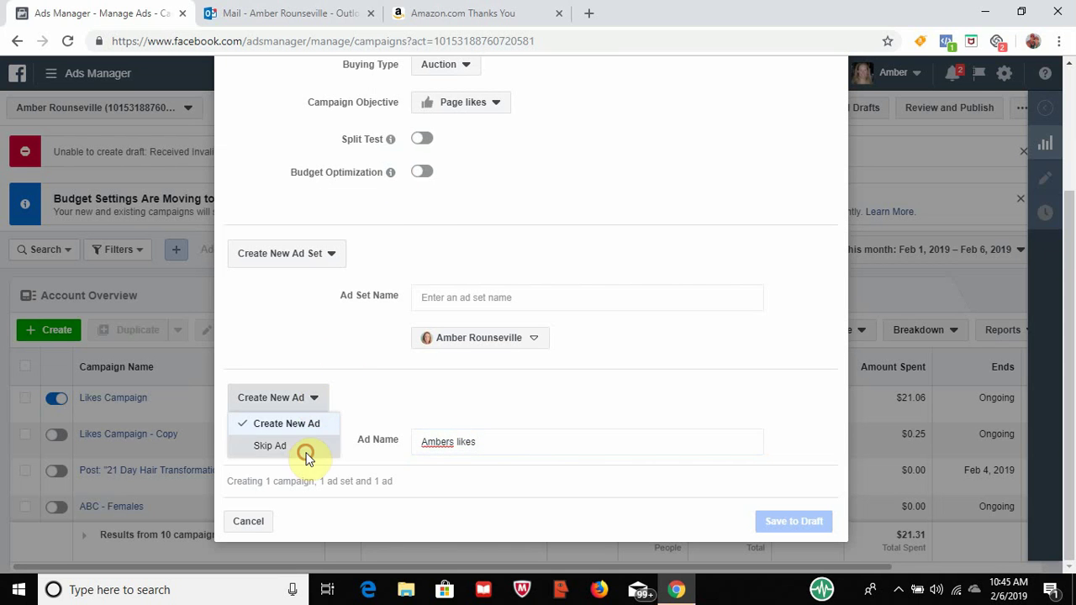
pyautogui.click(306, 450)
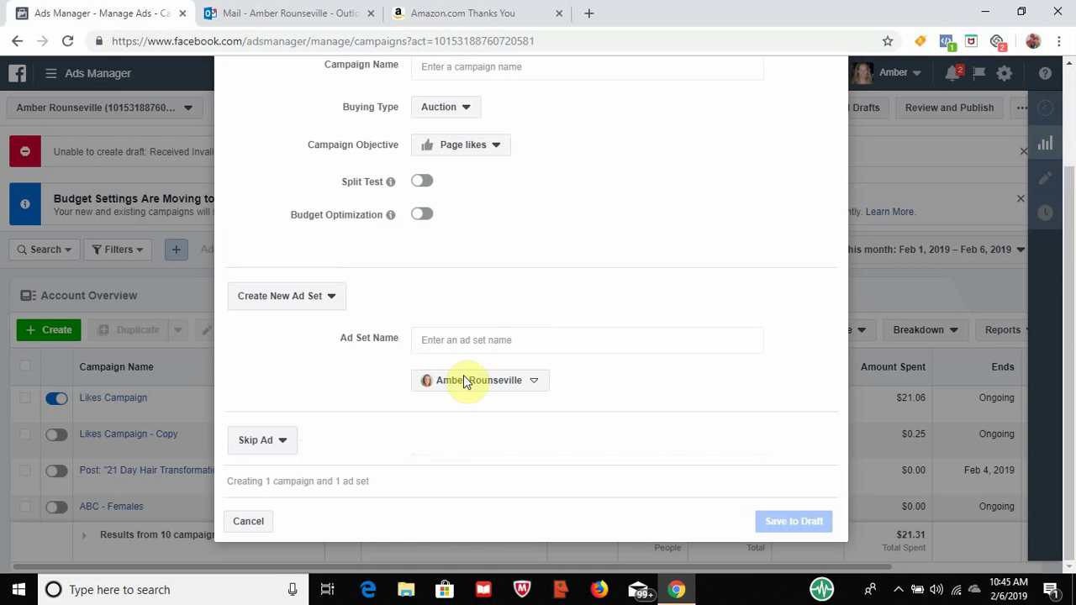
pyautogui.click(476, 342)
pyautogui.write('mbe')
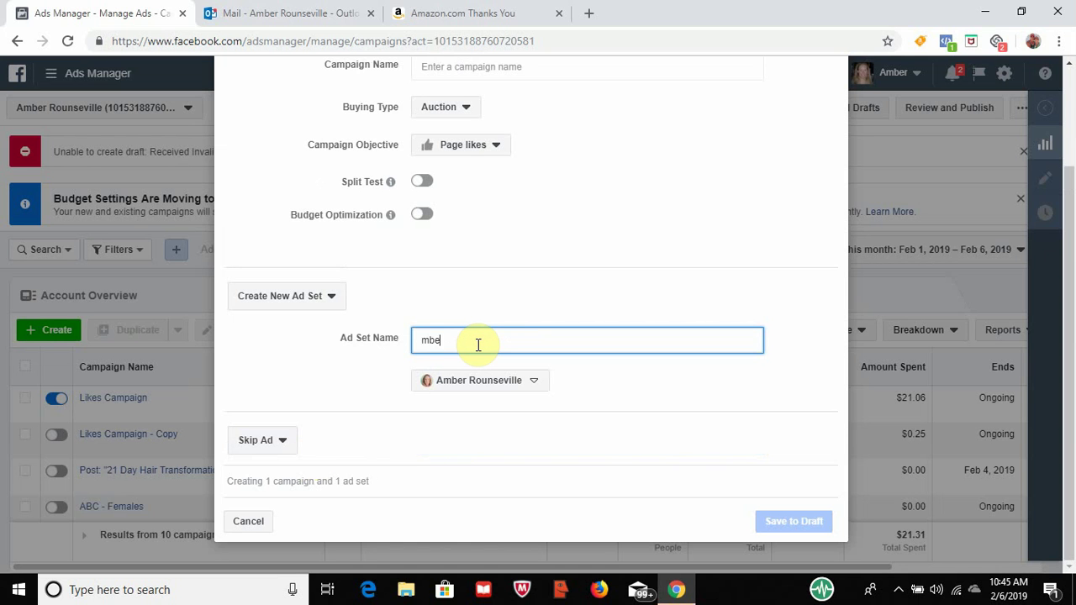
pyautogui.press('BackSpace')
pyautogui.press('BackSpace')
pyautogui.write('ambers')
pyautogui.click(456, 502)
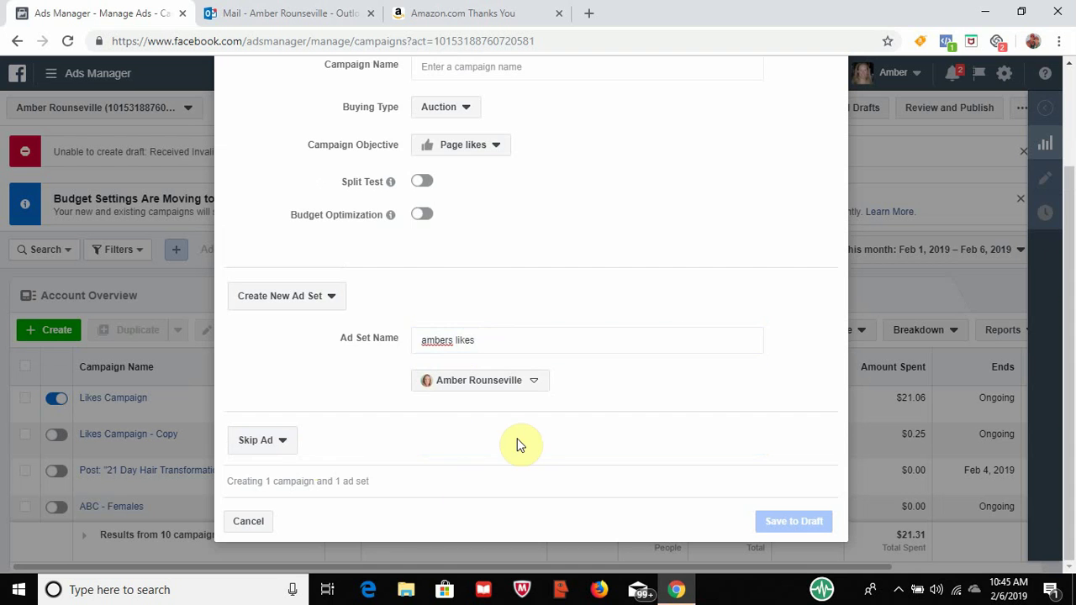
pyautogui.scroll(2, 520, 443)
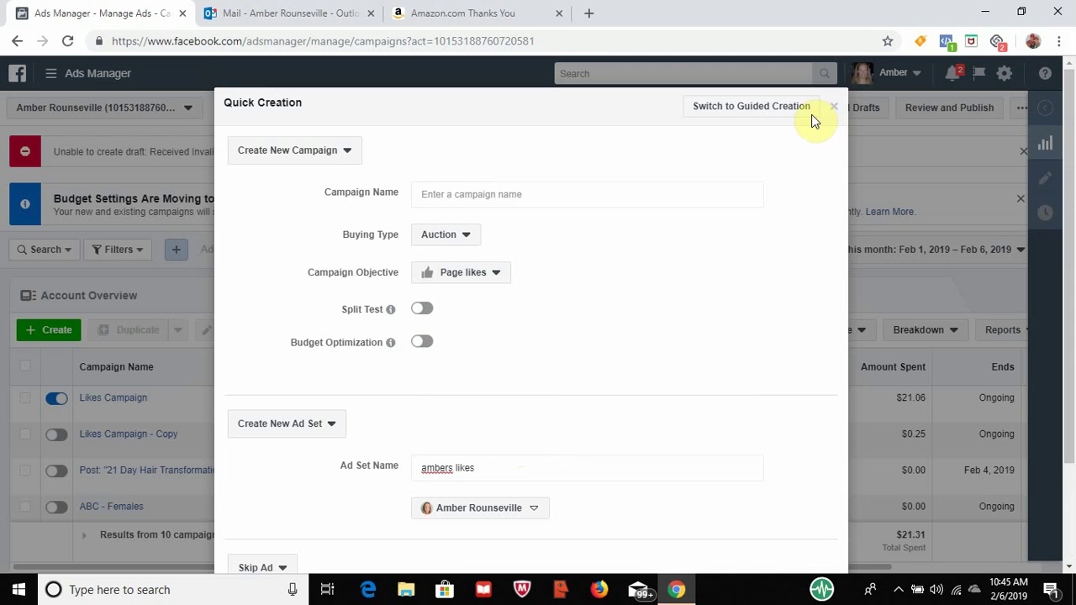
pyautogui.scroll(-2, 726, 270)
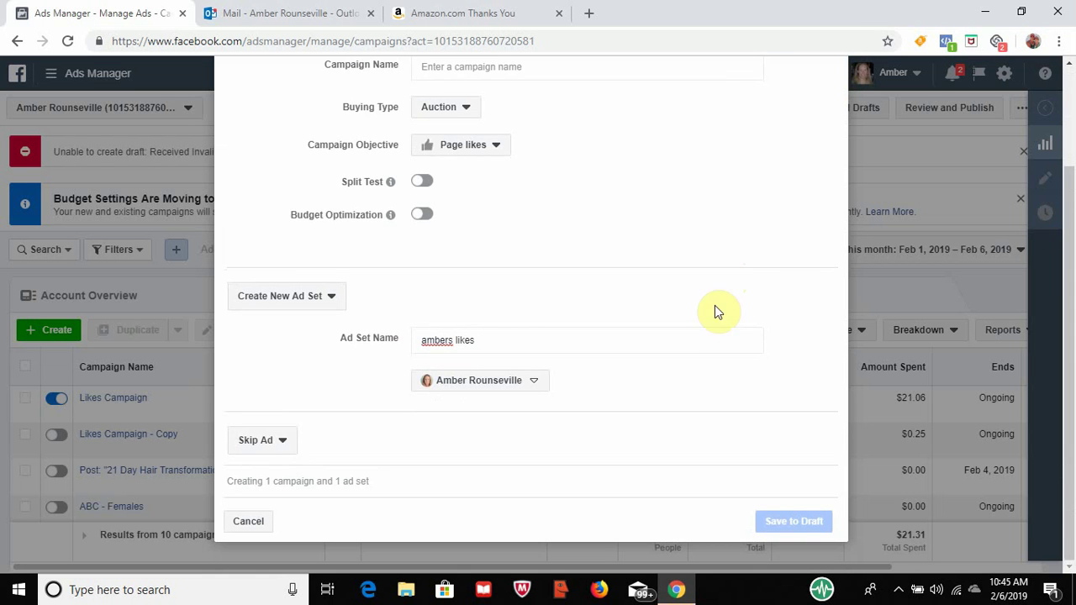
pyautogui.scroll(2, 716, 320)
pyautogui.scroll(-2, 740, 446)
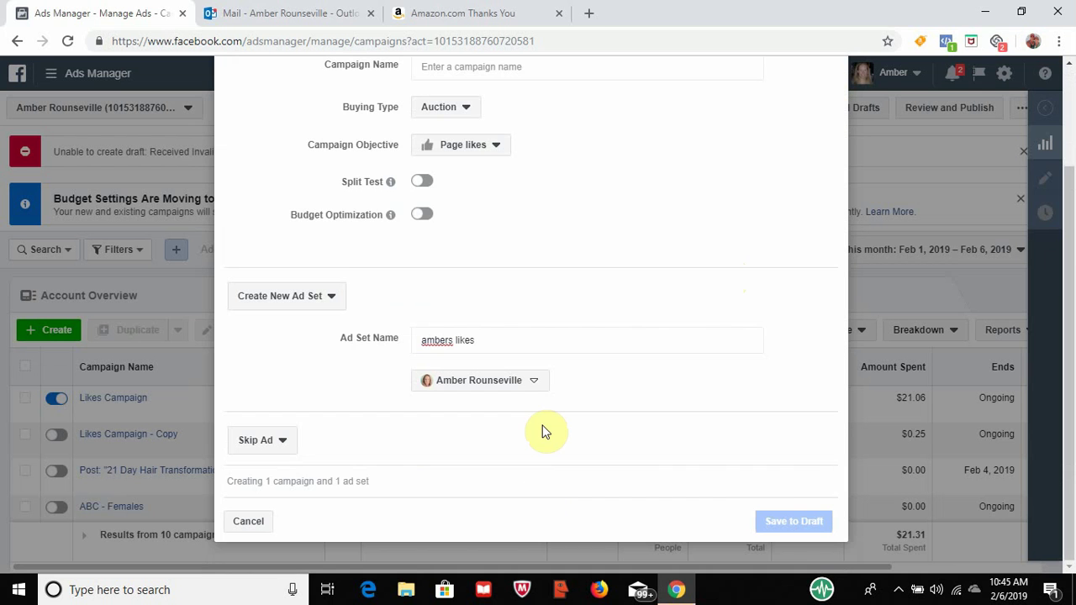
# Switch the new campaign from Quick Creation to Guided Creation
pyautogui.scroll(2, 542, 433)
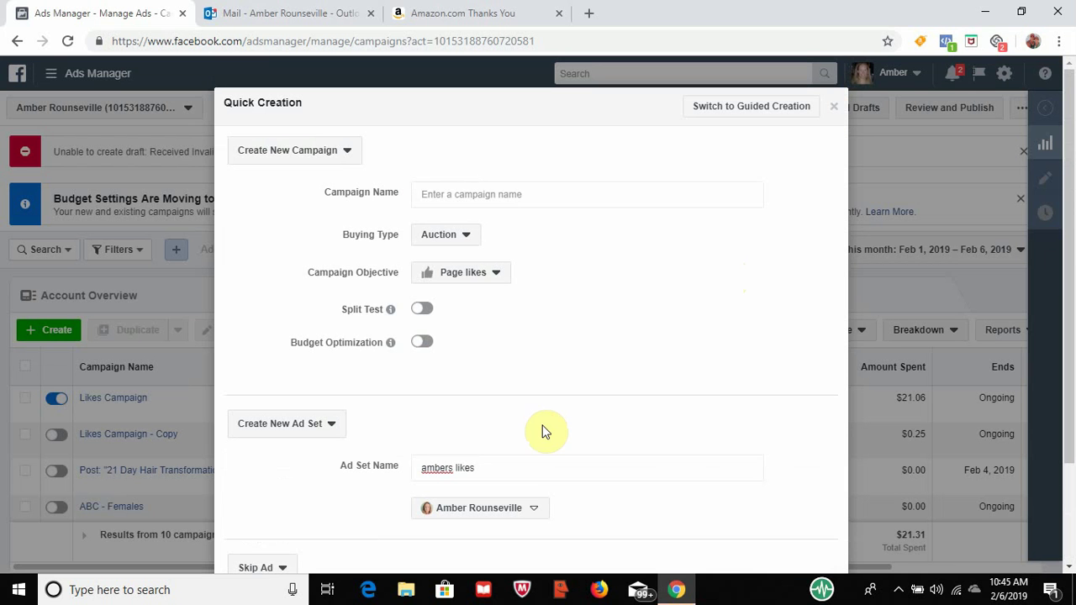
pyautogui.click(787, 113)
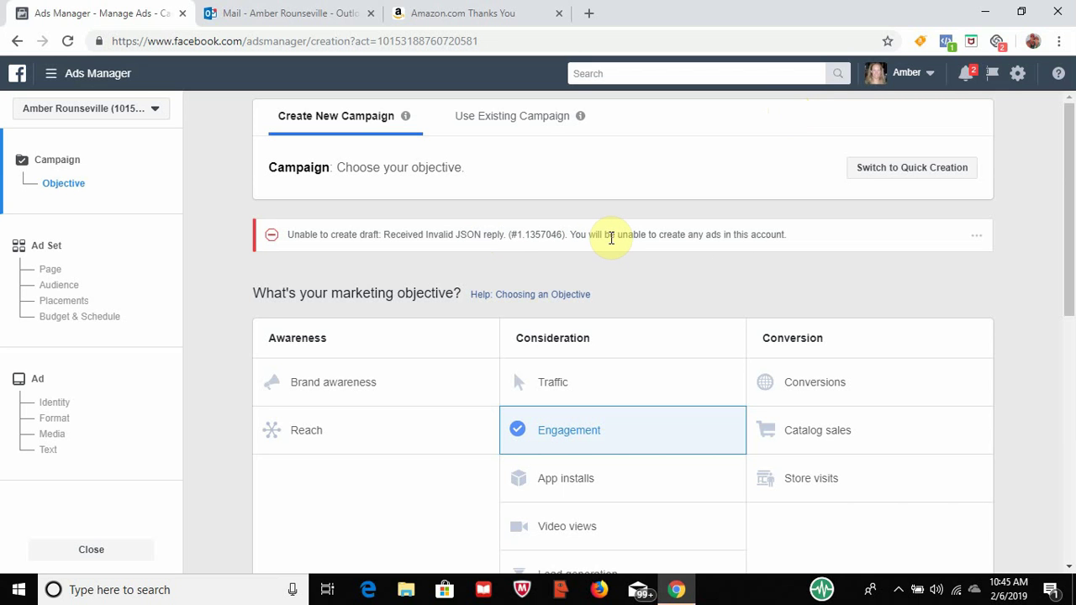
pyautogui.click(973, 239)
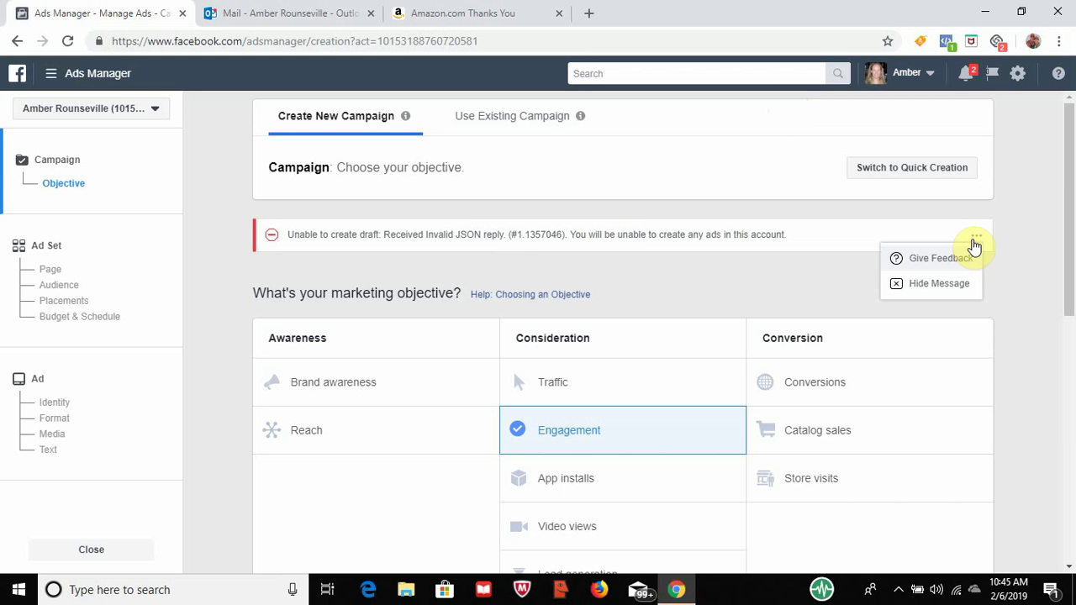
pyautogui.click(958, 258)
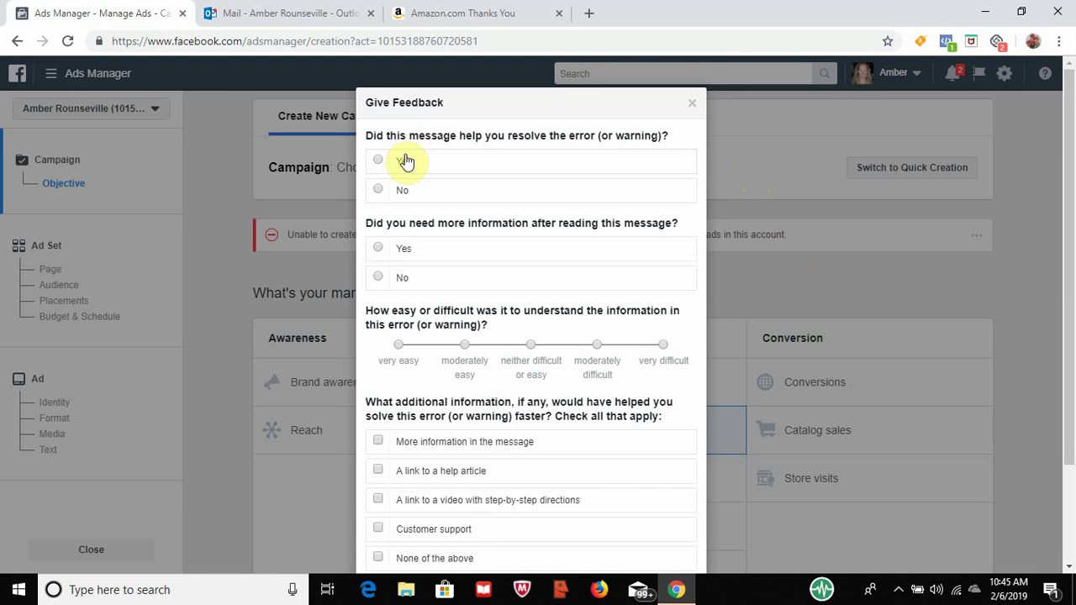
pyautogui.click(693, 102)
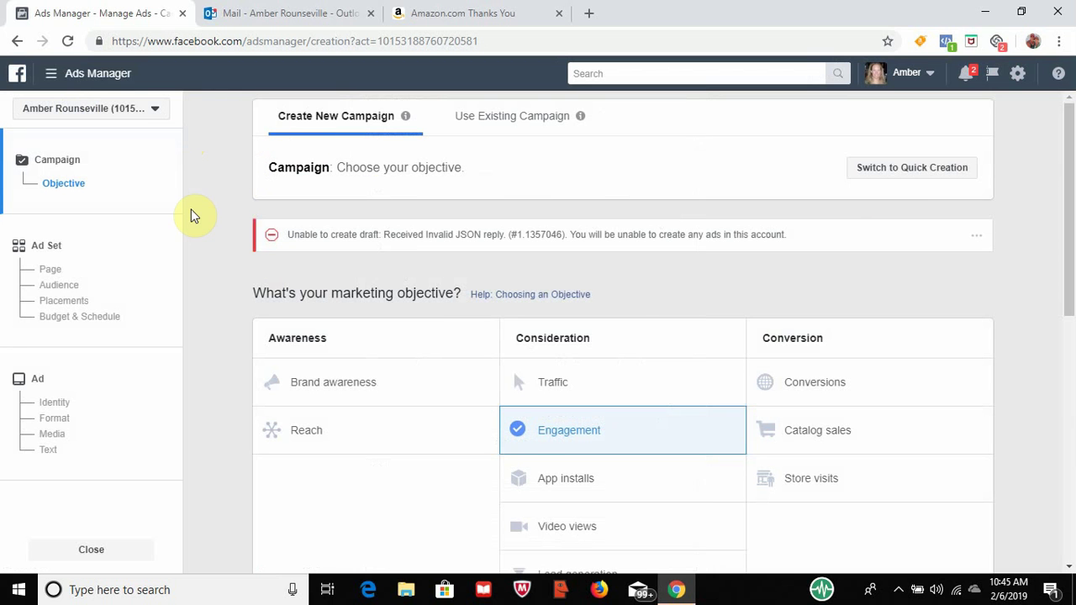
# Return to the Ads Manager campaign list and dismiss the error notices shown there
pyautogui.click(50, 73)
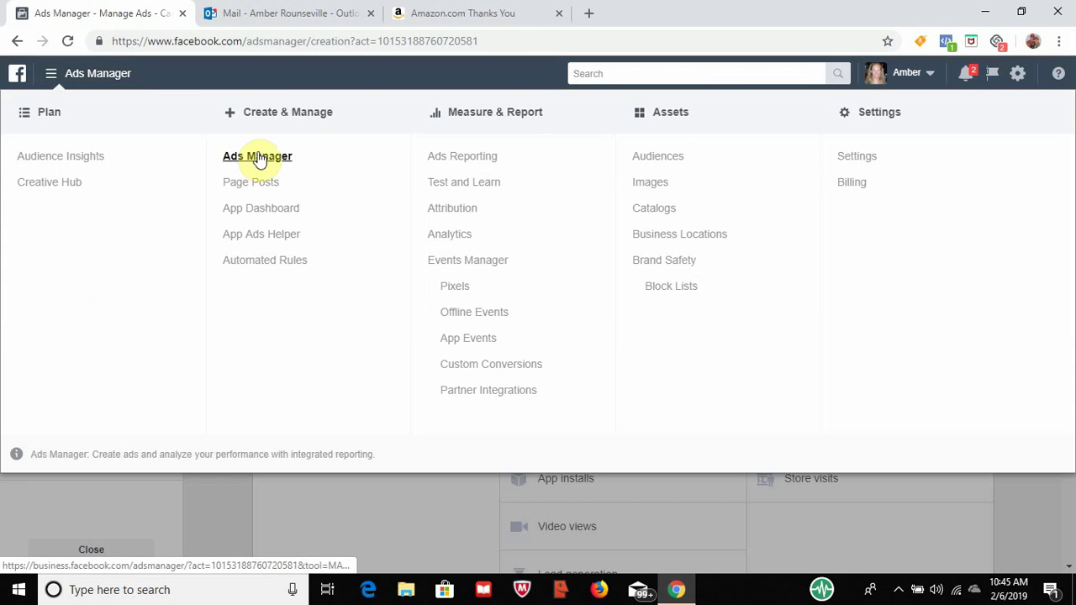
pyautogui.click(258, 157)
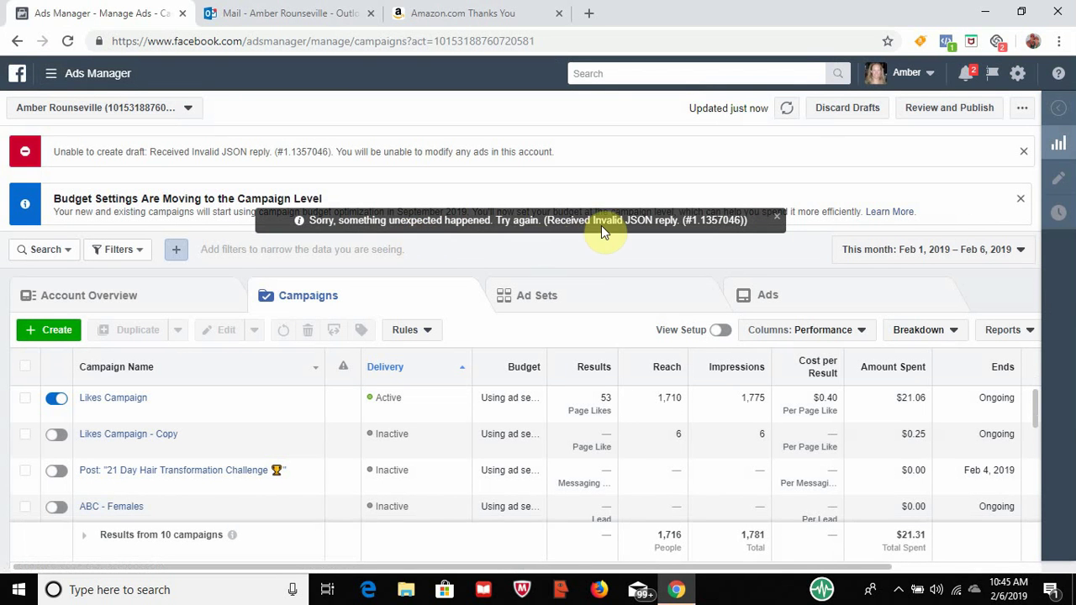
pyautogui.click(777, 219)
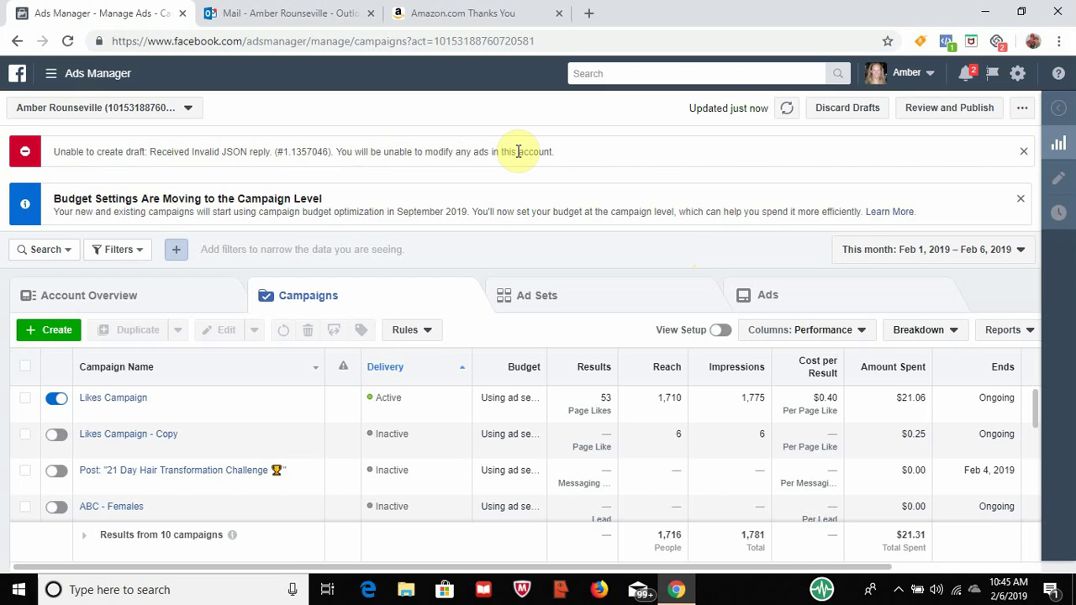
pyautogui.click(1024, 151)
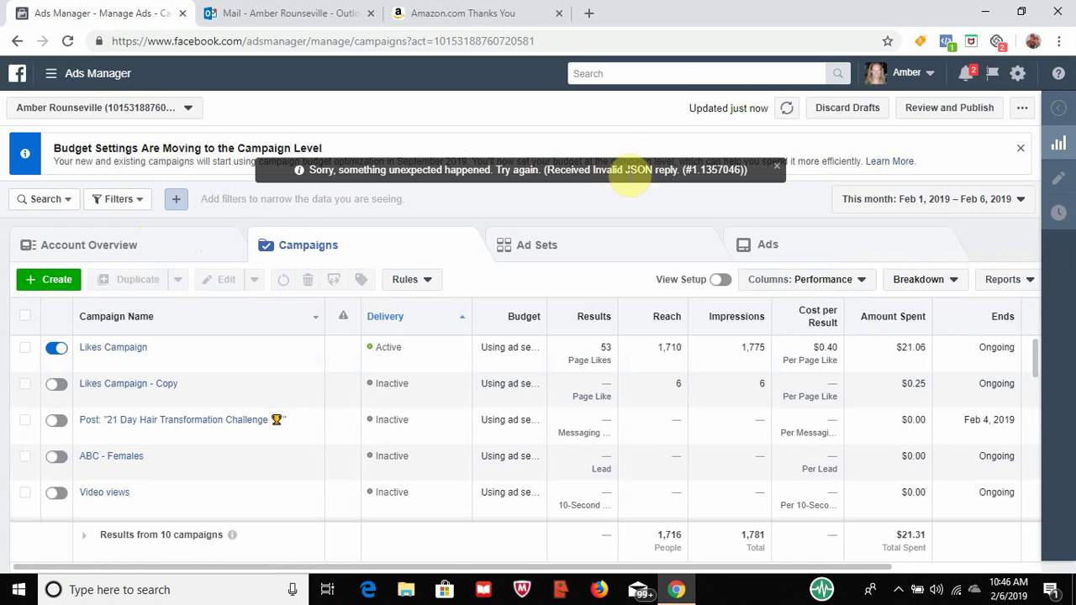
pyautogui.click(776, 167)
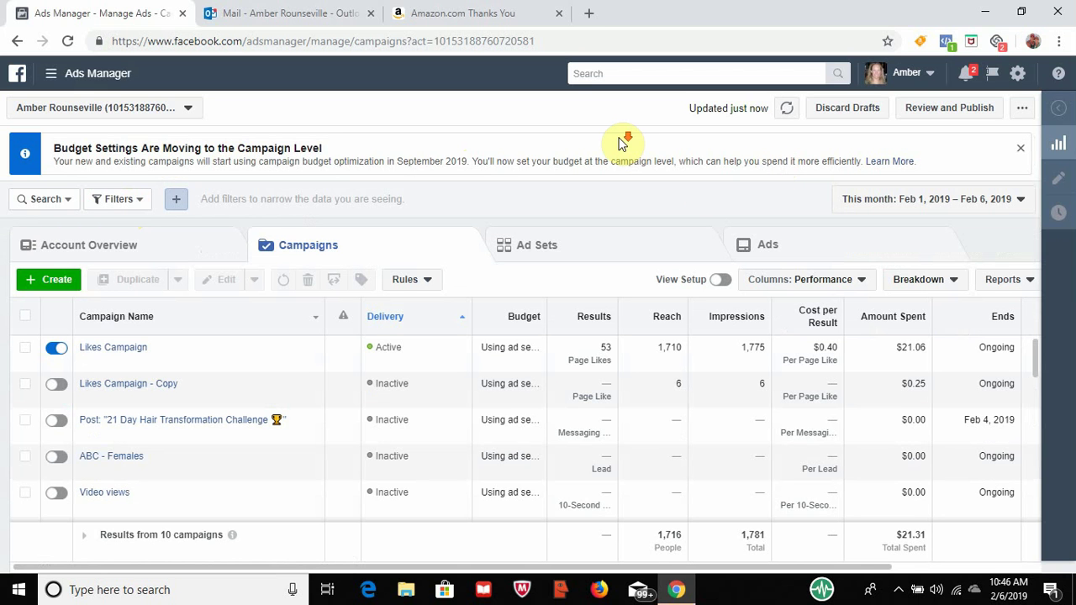
# Start a new campaign and select Engagement as its marketing objective
pyautogui.click(52, 280)
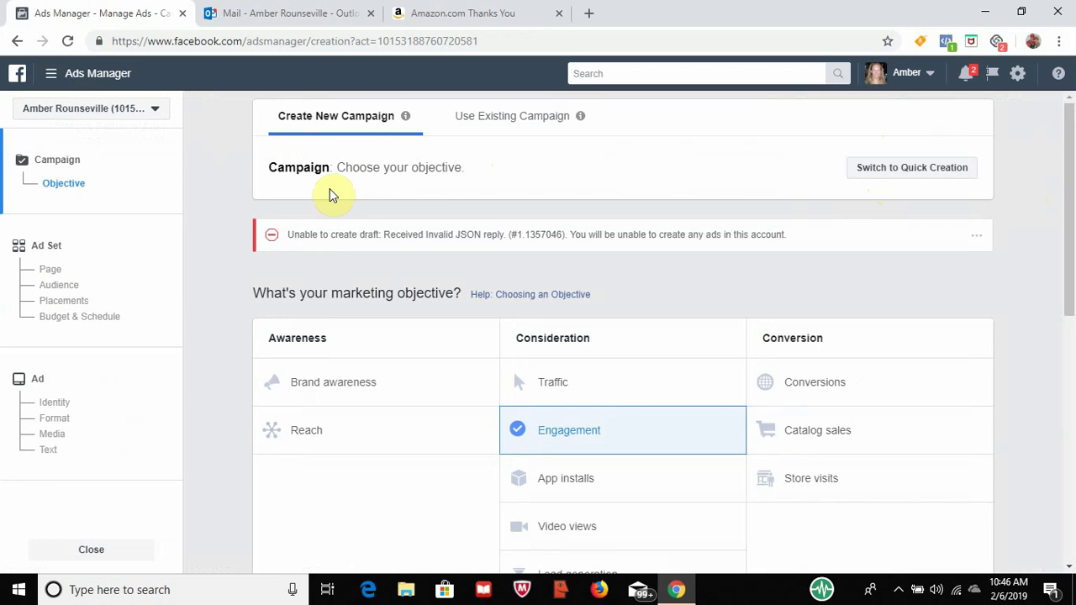
pyautogui.scroll(-1, 329, 188)
pyautogui.scroll(-3, 417, 377)
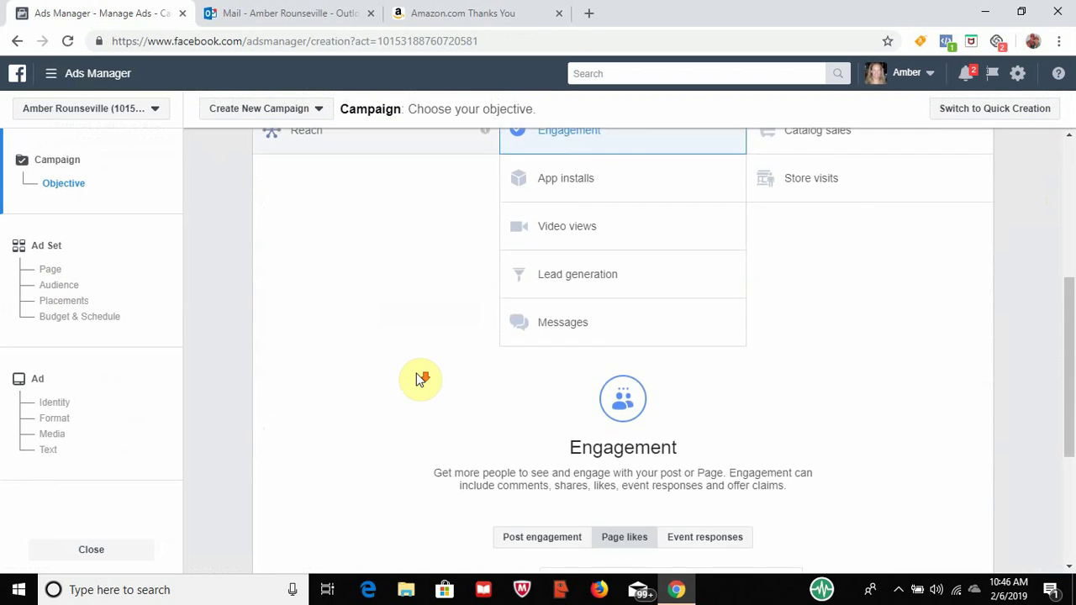
pyautogui.scroll(3, 421, 377)
pyautogui.click(523, 385)
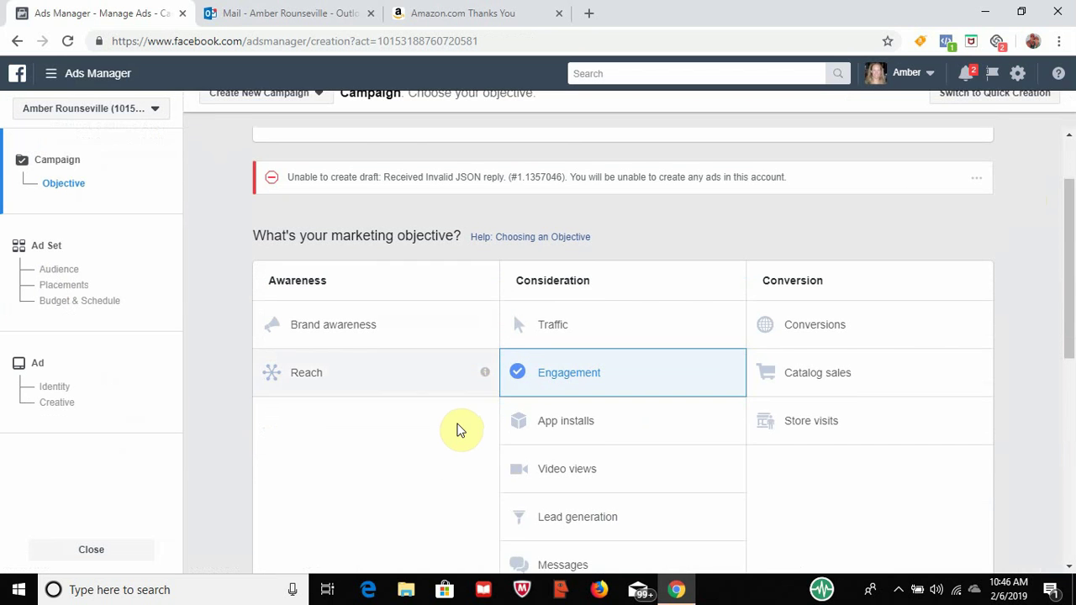
# Choose Page likes as the engagement type and continue to the ad set setup
pyautogui.scroll(-3, 460, 429)
pyautogui.scroll(-2, 461, 440)
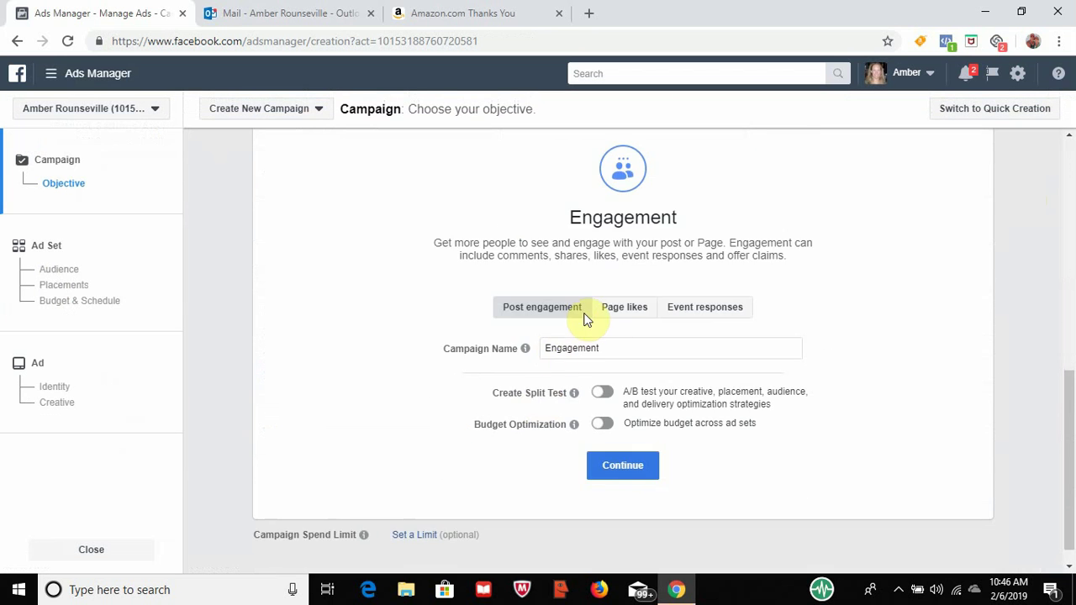
pyautogui.click(633, 312)
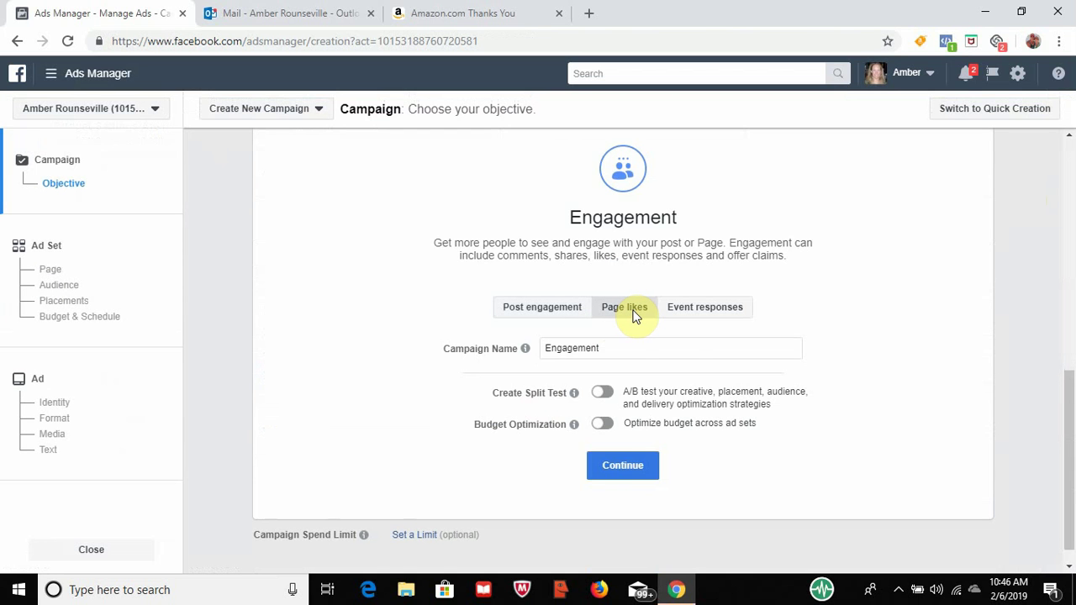
pyautogui.click(620, 347)
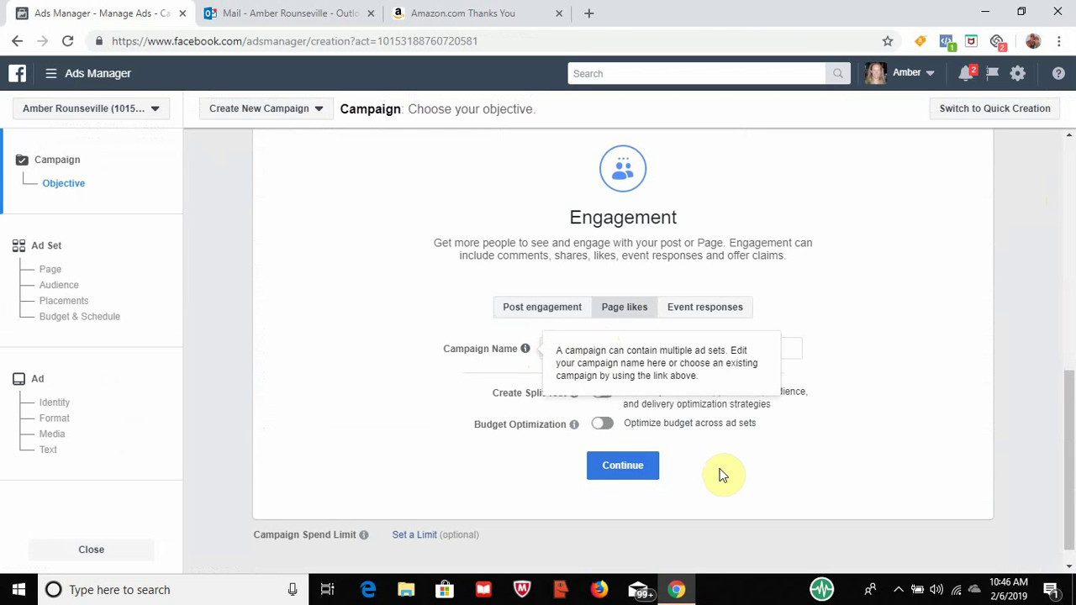
pyautogui.click(637, 469)
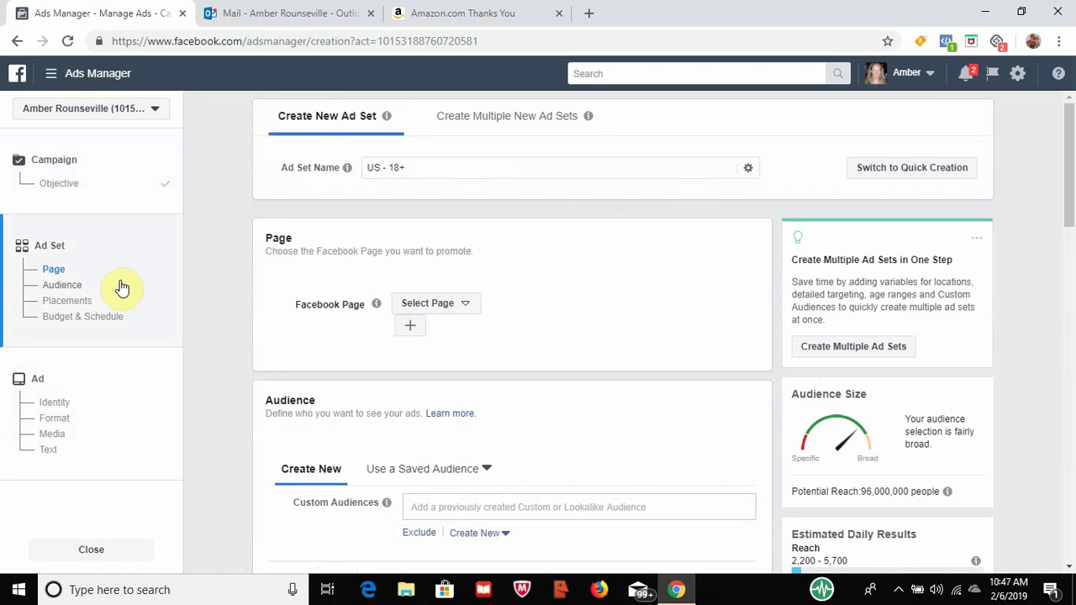
# Select the owner's own page from the business account as the Facebook Page to promote
pyautogui.click(467, 308)
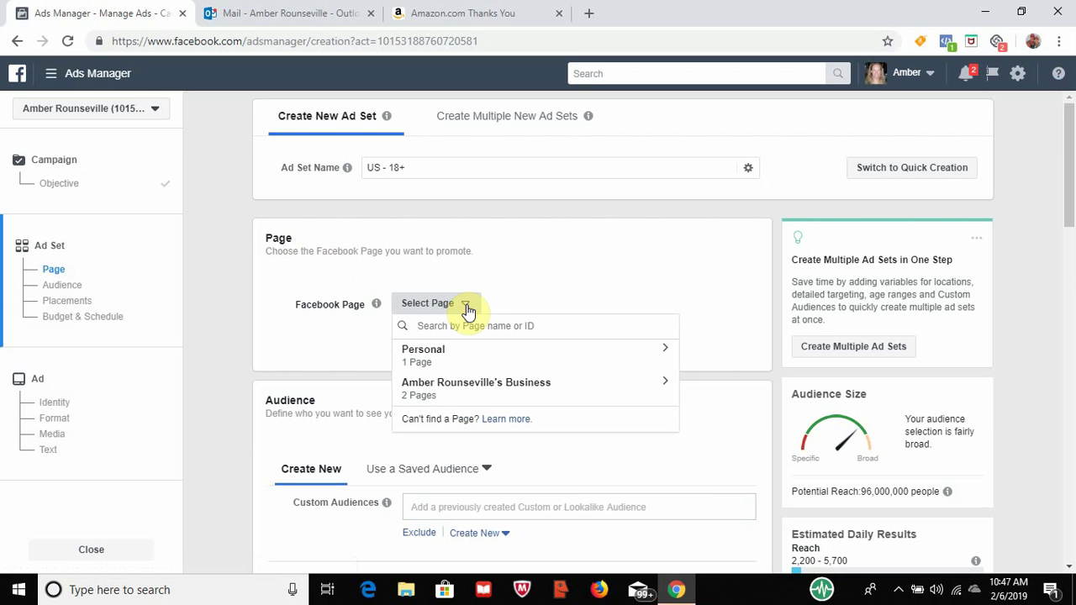
pyautogui.click(458, 386)
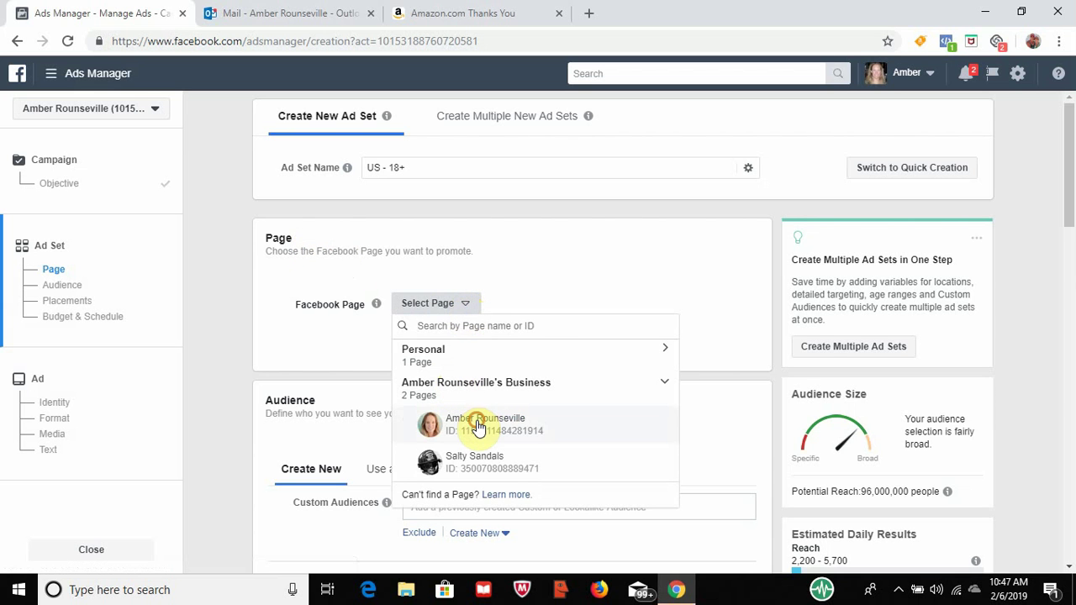
pyautogui.click(478, 427)
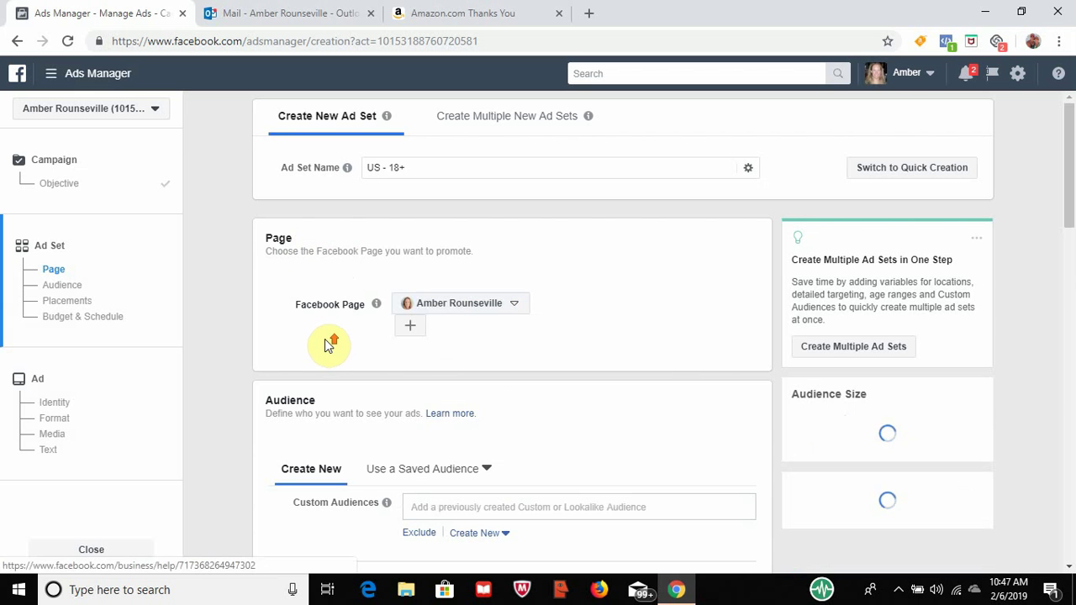
# Replace the default ad set name with "Females Over 35"
pyautogui.click(423, 166)
pyautogui.moveTo(343, 170)
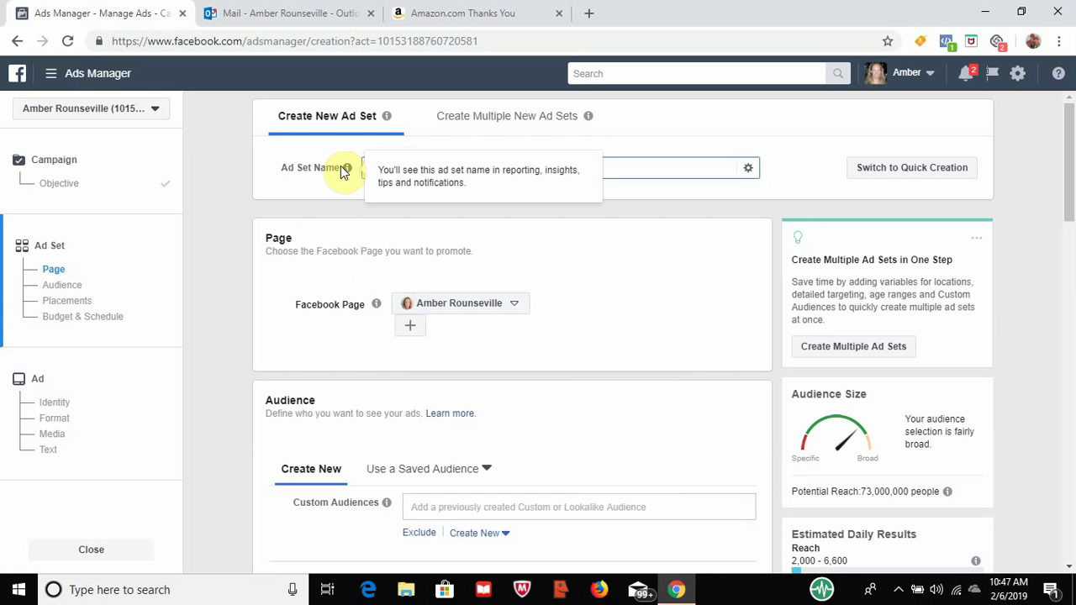
pyautogui.click(353, 161)
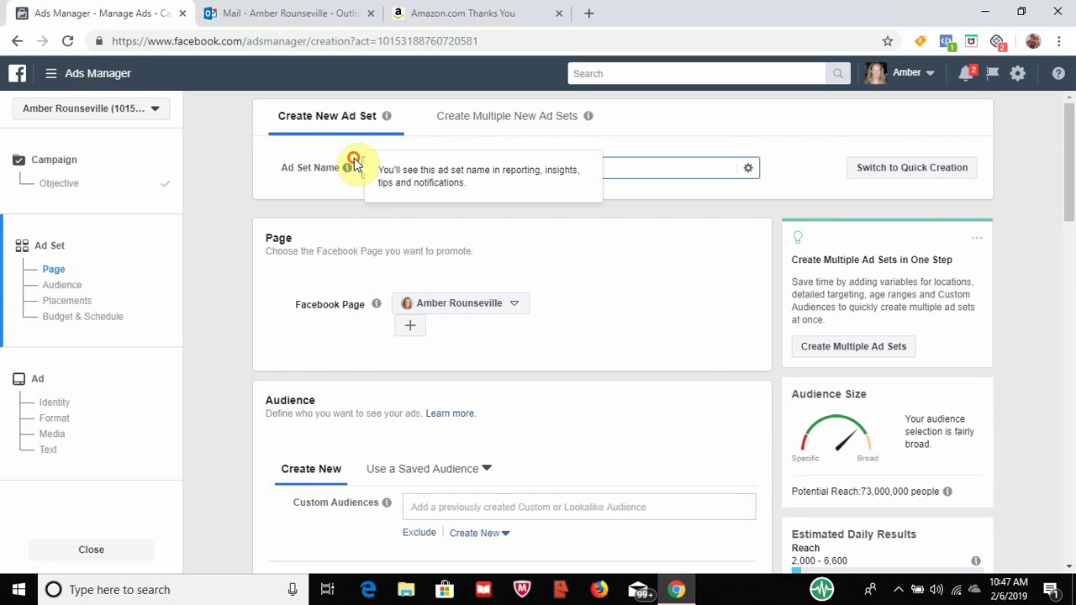
pyautogui.click(646, 164)
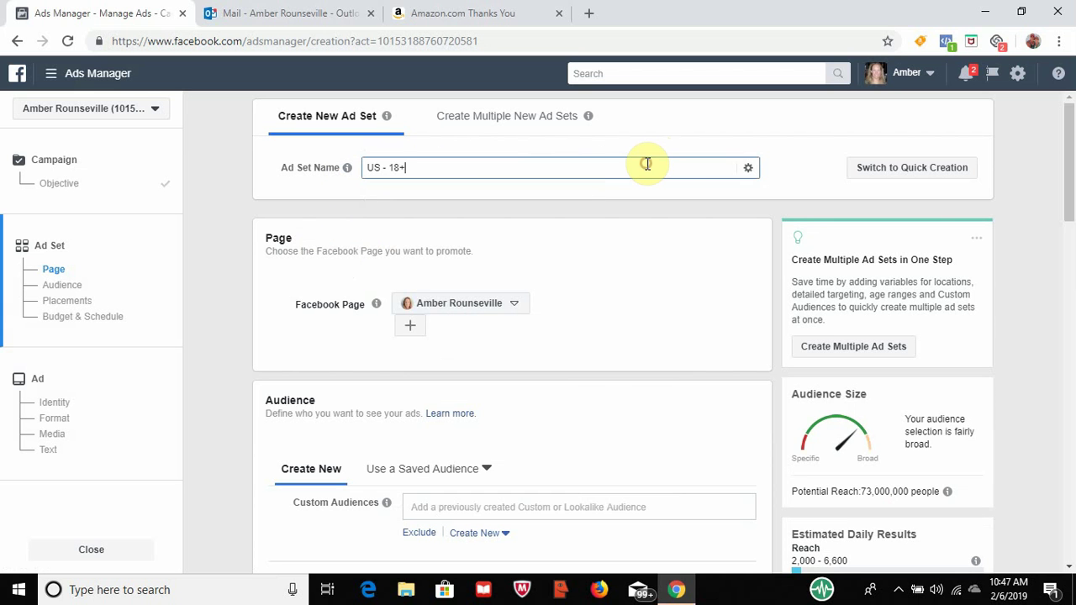
pyautogui.press('BackSpace')
pyautogui.press('BackSpace')
pyautogui.press('BackSpace')
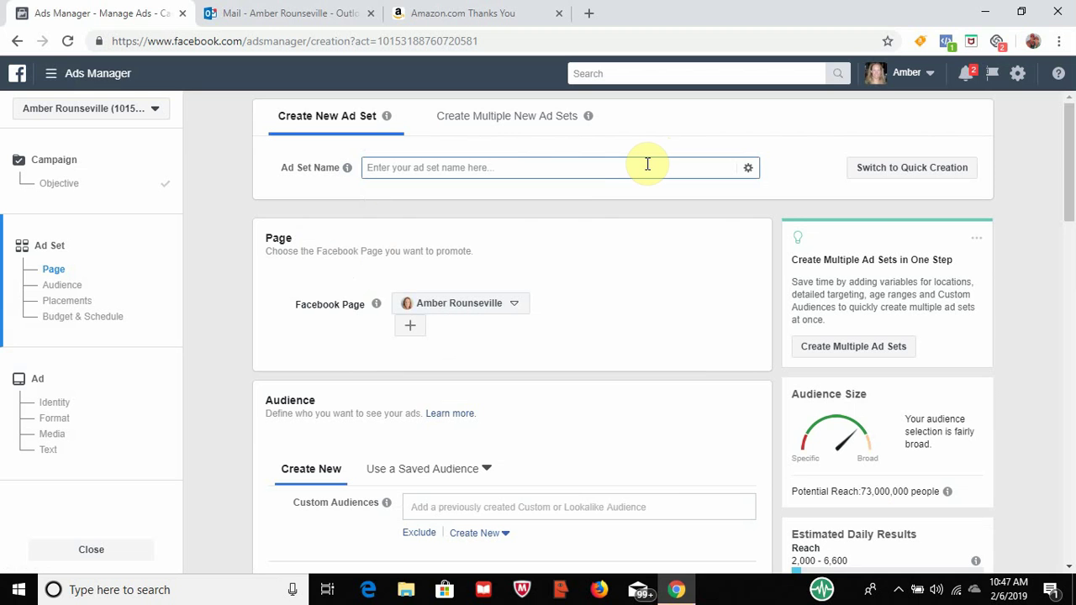
pyautogui.write('Females')
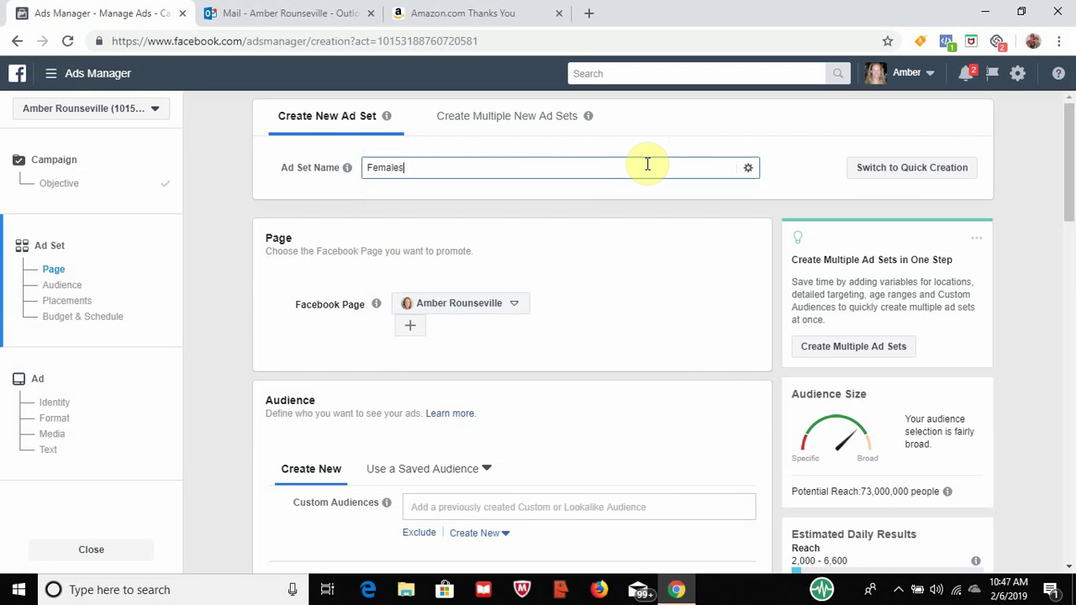
pyautogui.write(' o')
pyautogui.press('BackSpace')
pyautogui.write('Over 35')
# Set the audience's age range to 35–55 and limit the gender to Women
pyautogui.scroll(-2, 618, 252)
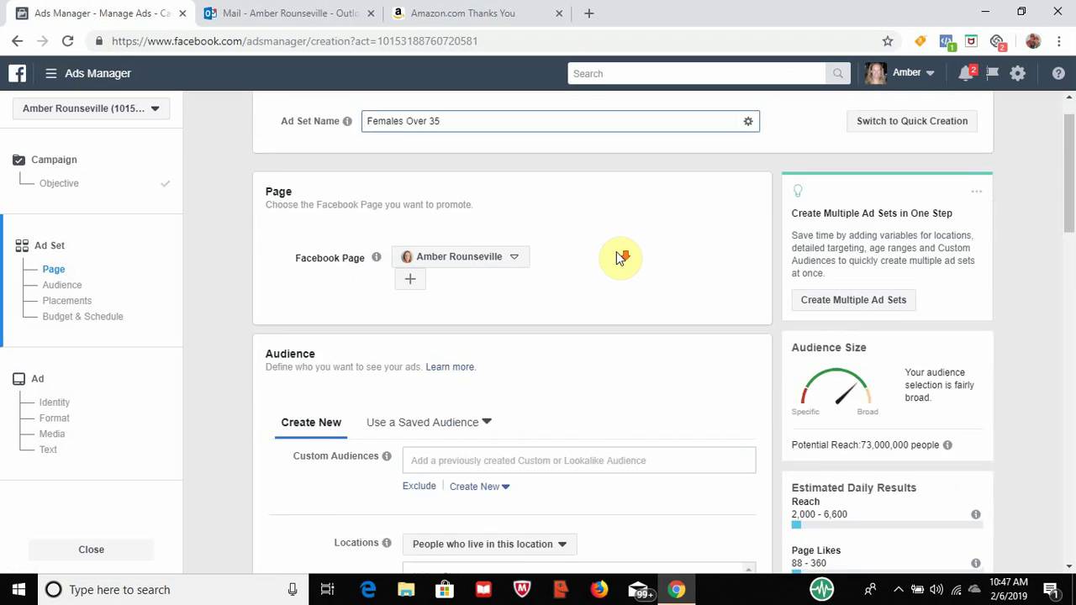
pyautogui.scroll(-2, 618, 252)
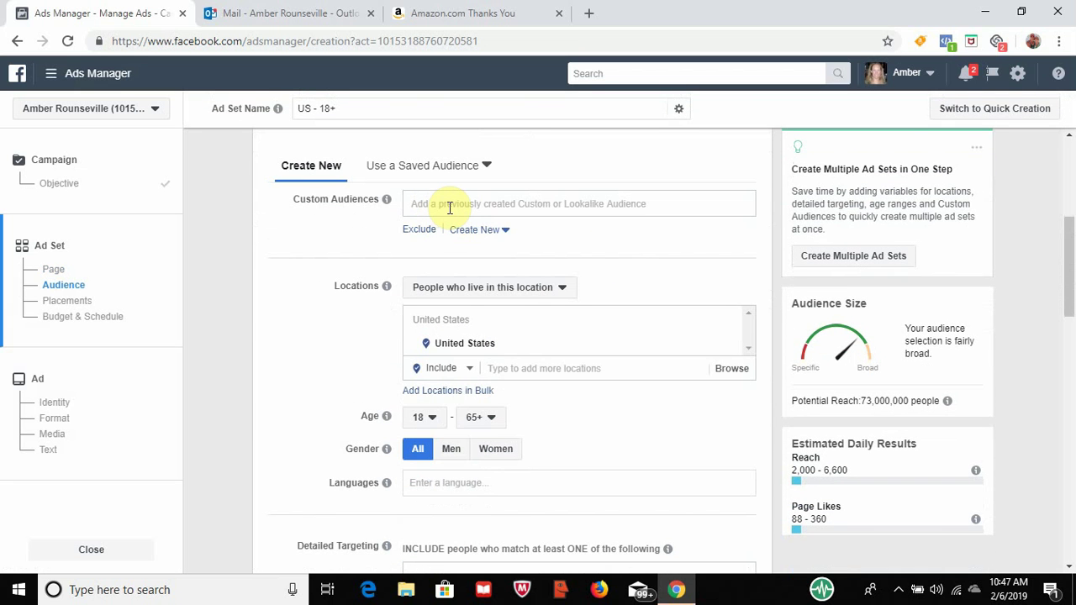
pyautogui.scroll(2, 450, 208)
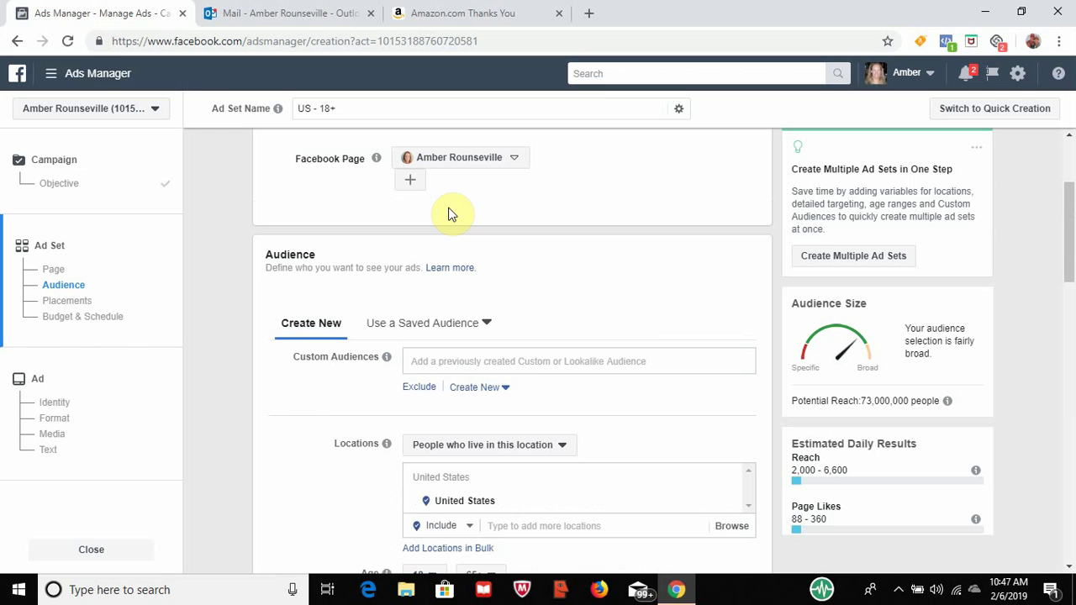
pyautogui.scroll(-3, 450, 214)
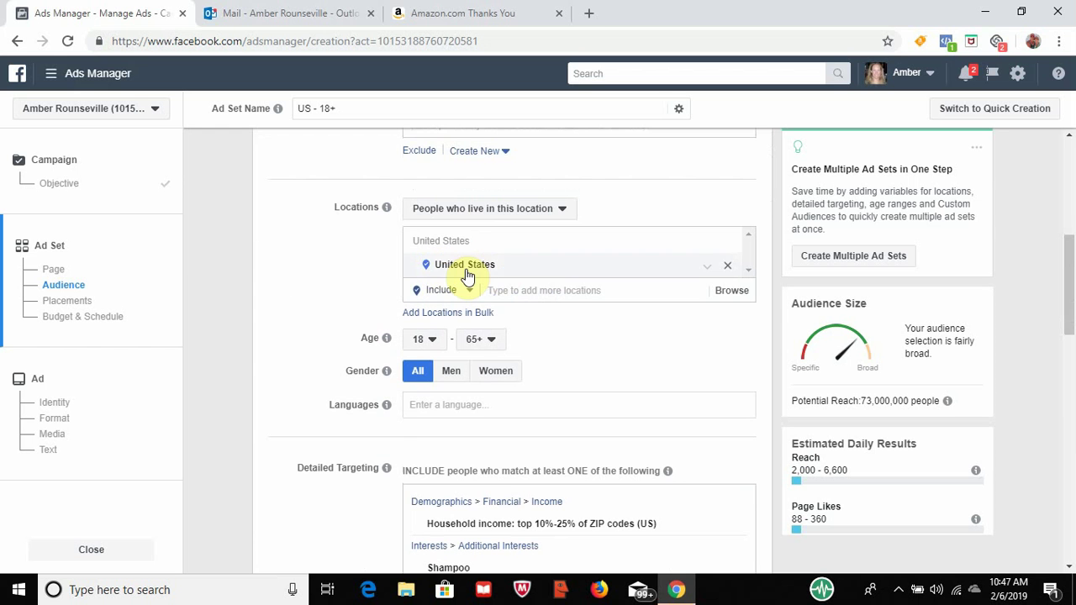
pyautogui.scroll(-2, 273, 269)
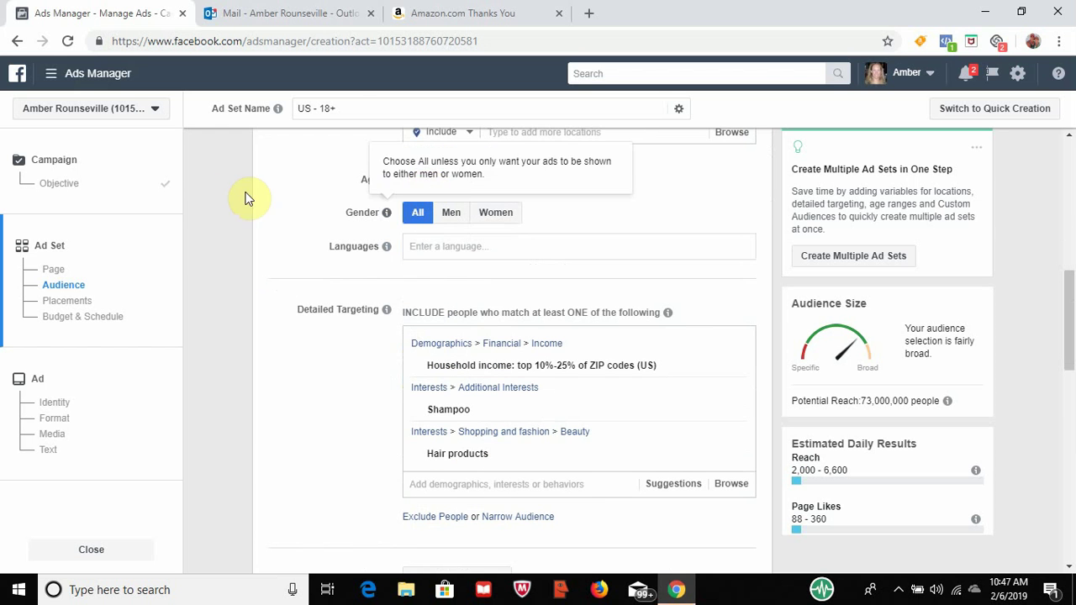
pyautogui.click(423, 181)
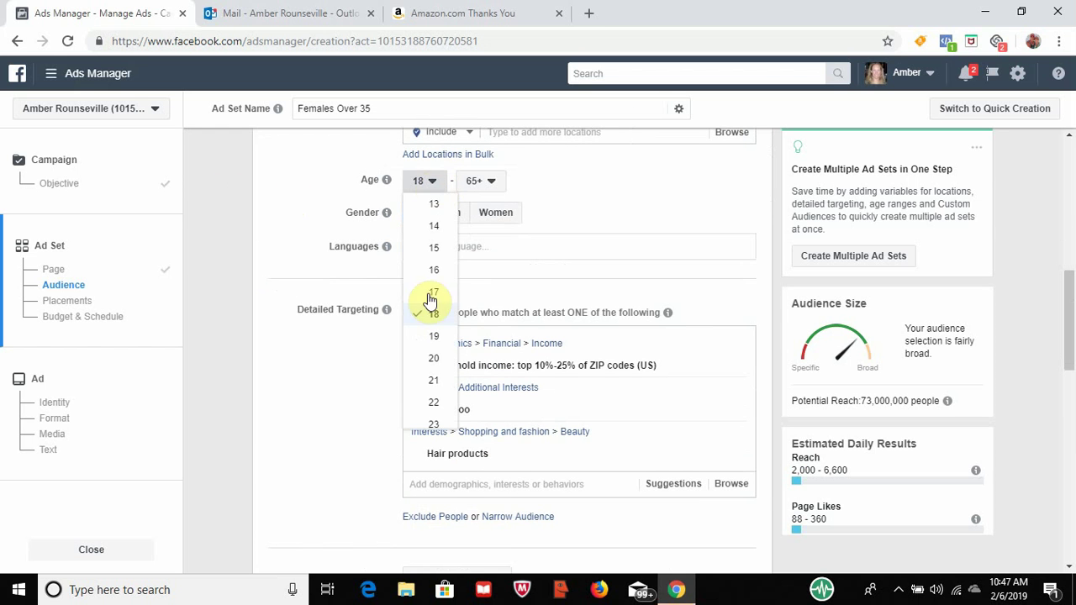
pyautogui.scroll(-5, 432, 294)
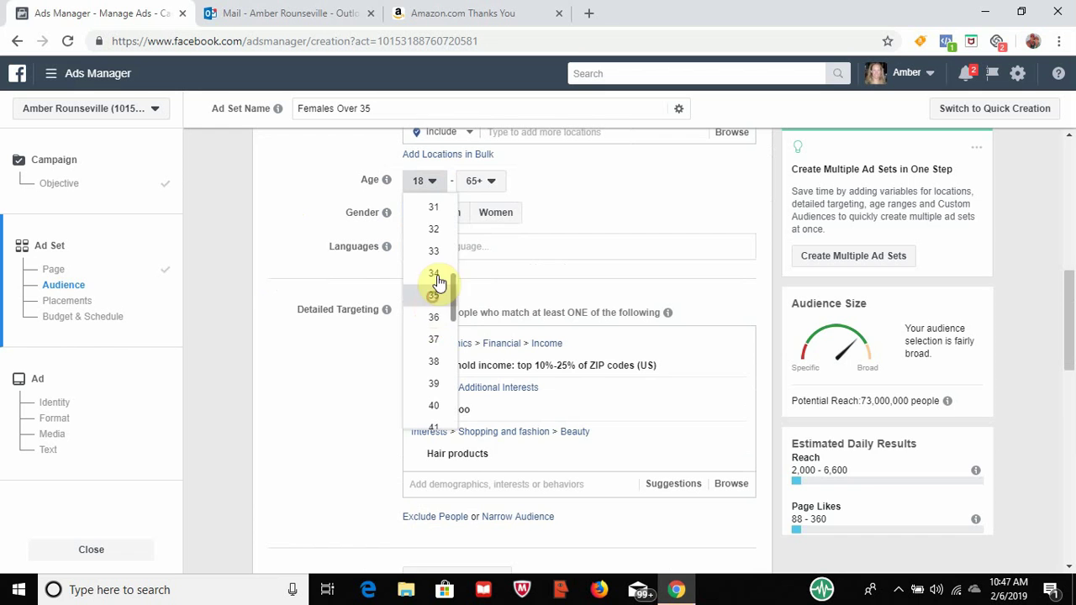
pyautogui.click(435, 294)
pyautogui.click(487, 182)
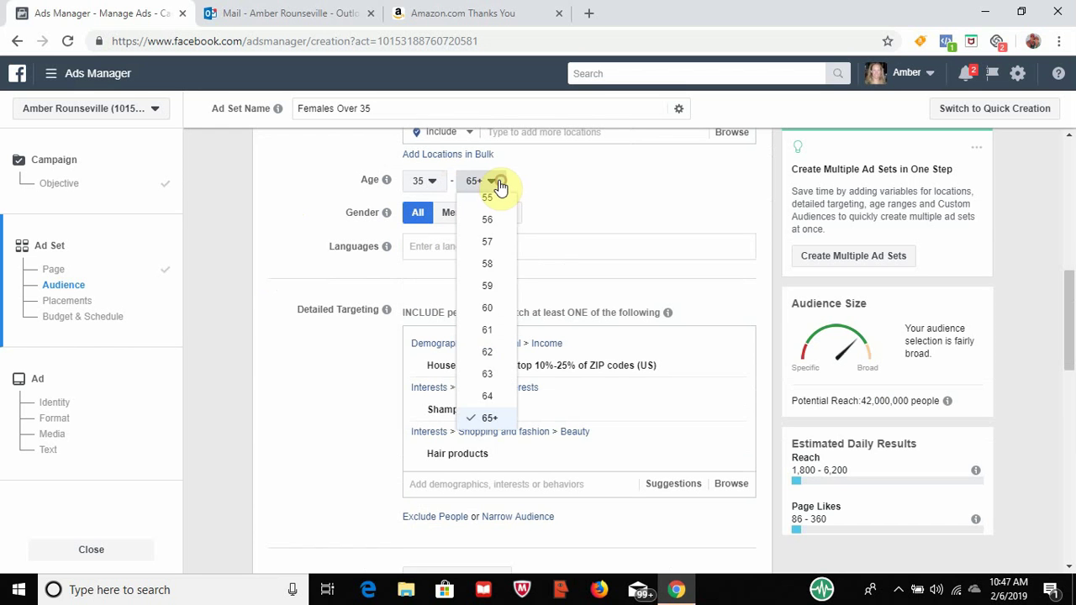
pyautogui.scroll(2, 486, 299)
pyautogui.click(487, 283)
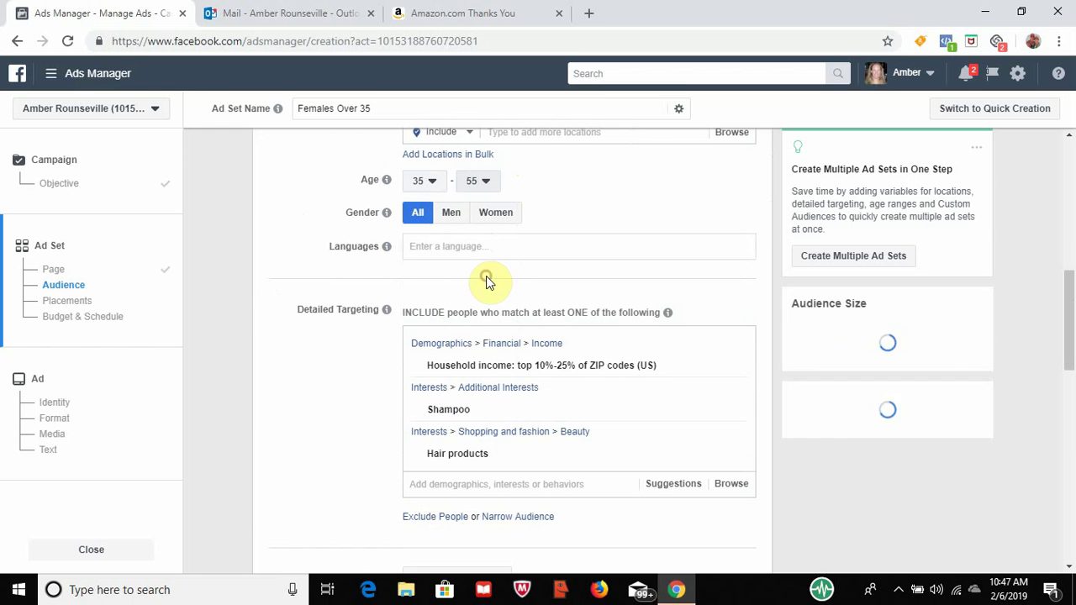
pyautogui.click(496, 217)
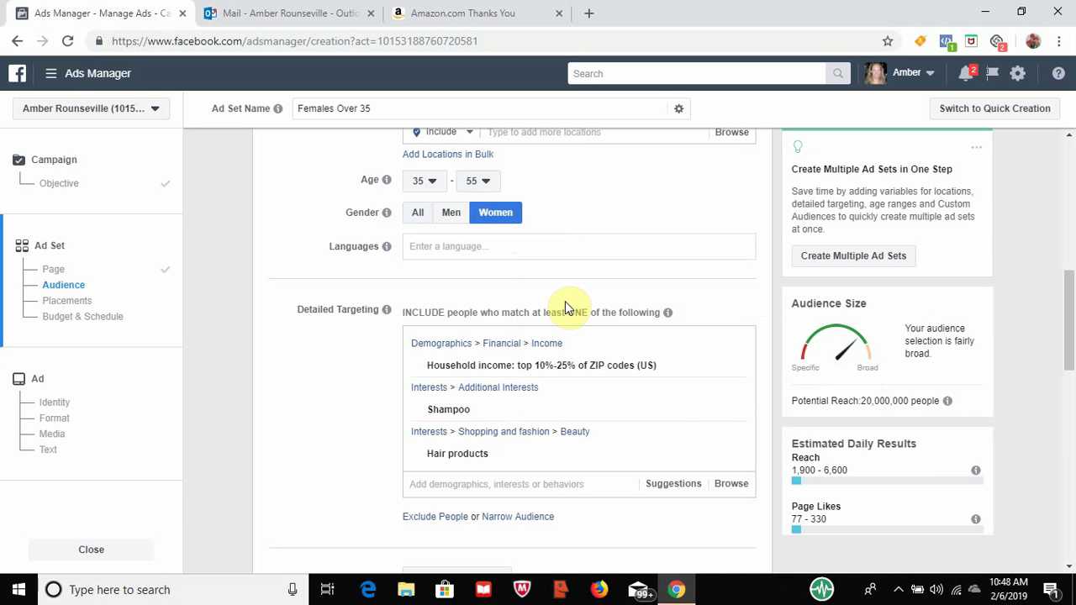
# Remove the household income, Shampoo and Hair products entries from the audience's detailed targeting
pyautogui.moveTo(457, 372)
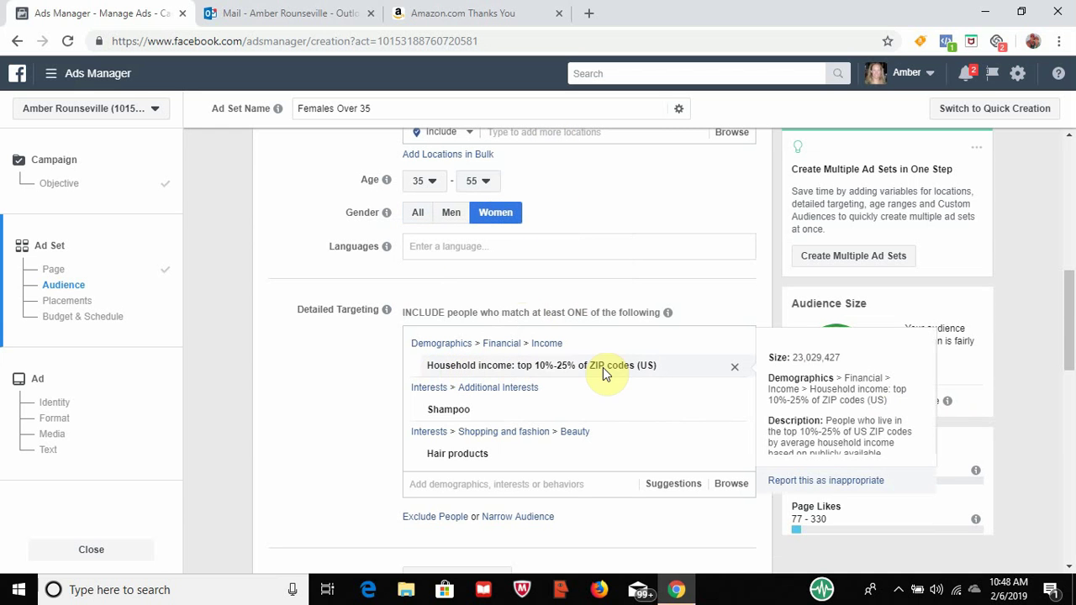
pyautogui.click(734, 370)
pyautogui.click(736, 369)
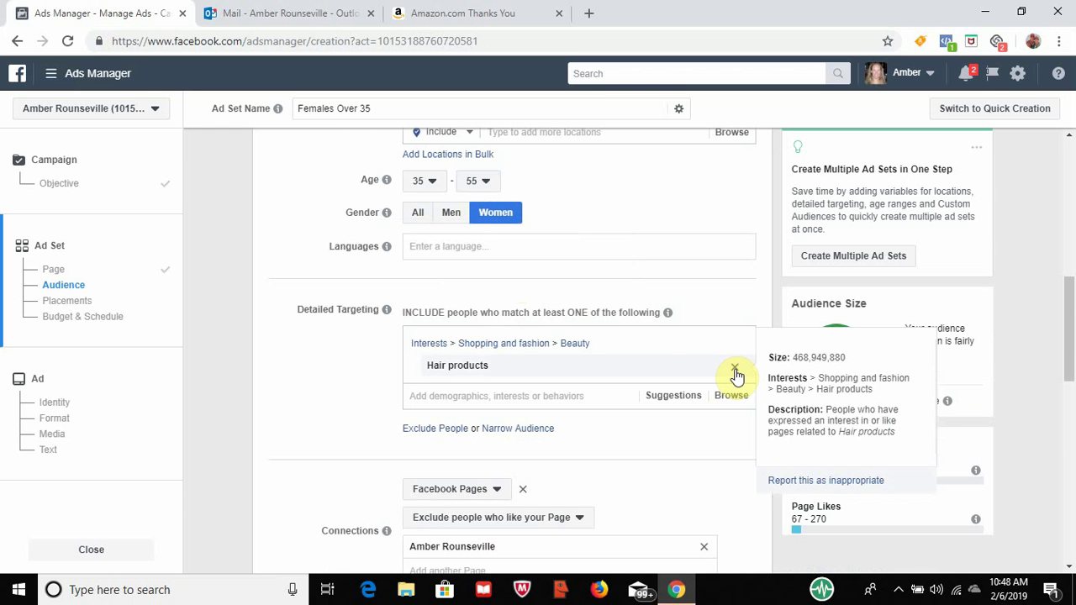
pyautogui.click(735, 371)
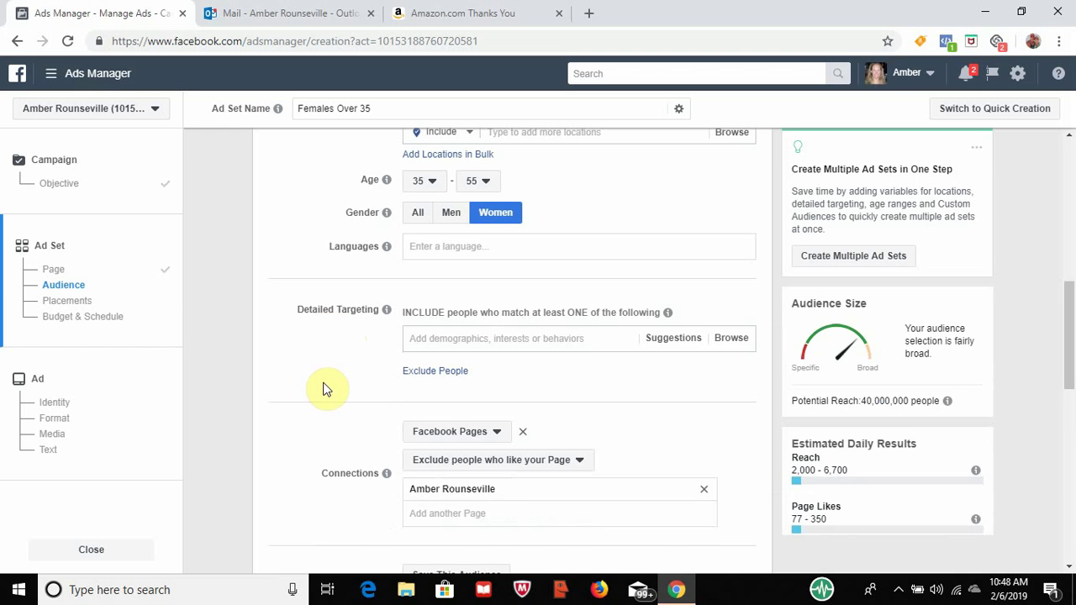
# Restrict the audience's language to English (US)
pyautogui.click(435, 244)
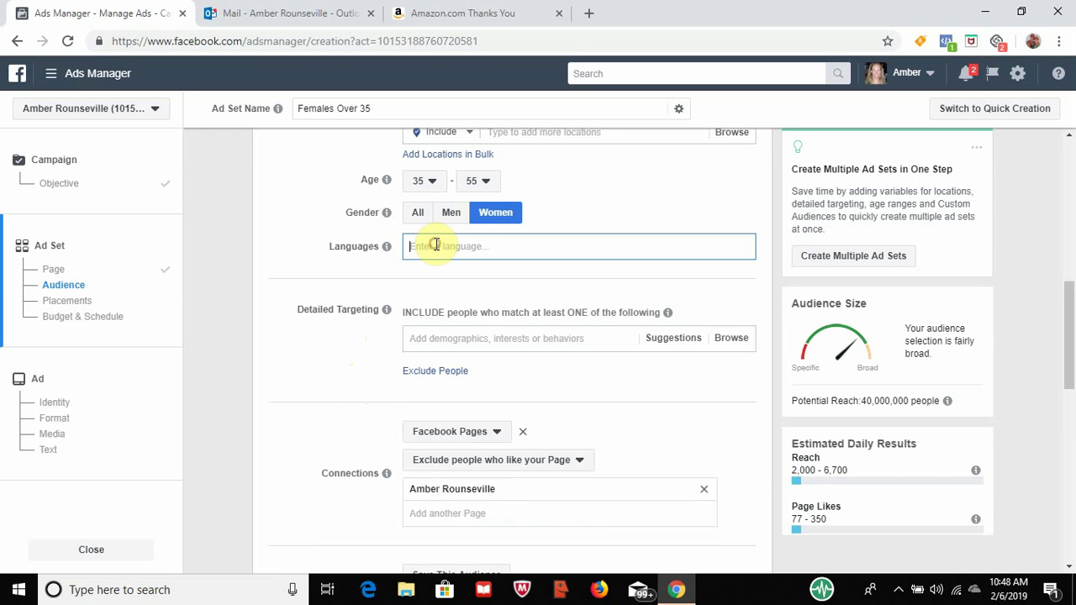
pyautogui.write('Engl')
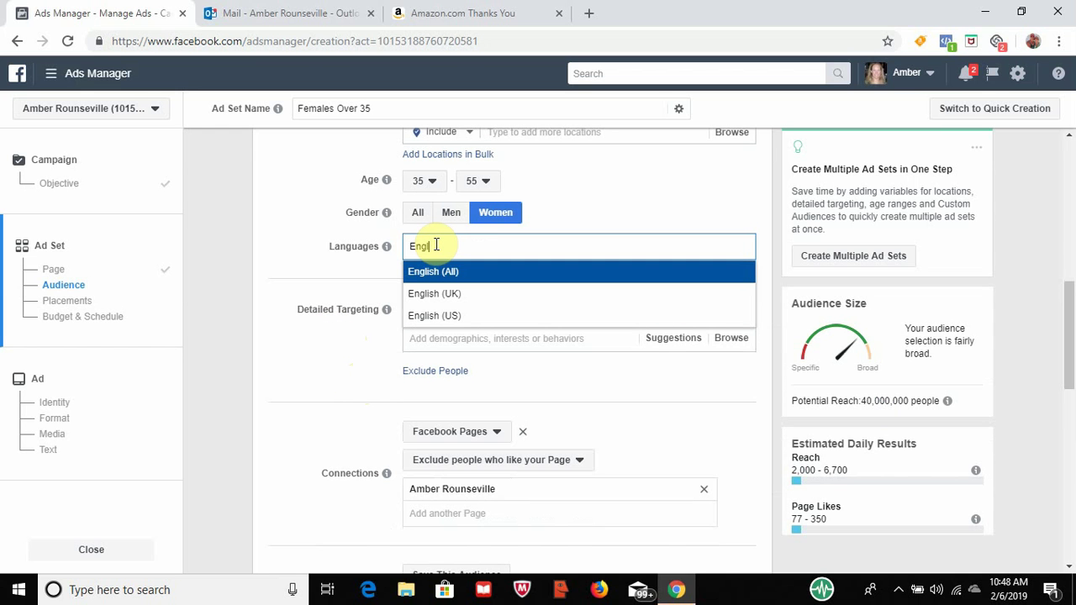
pyautogui.click(454, 317)
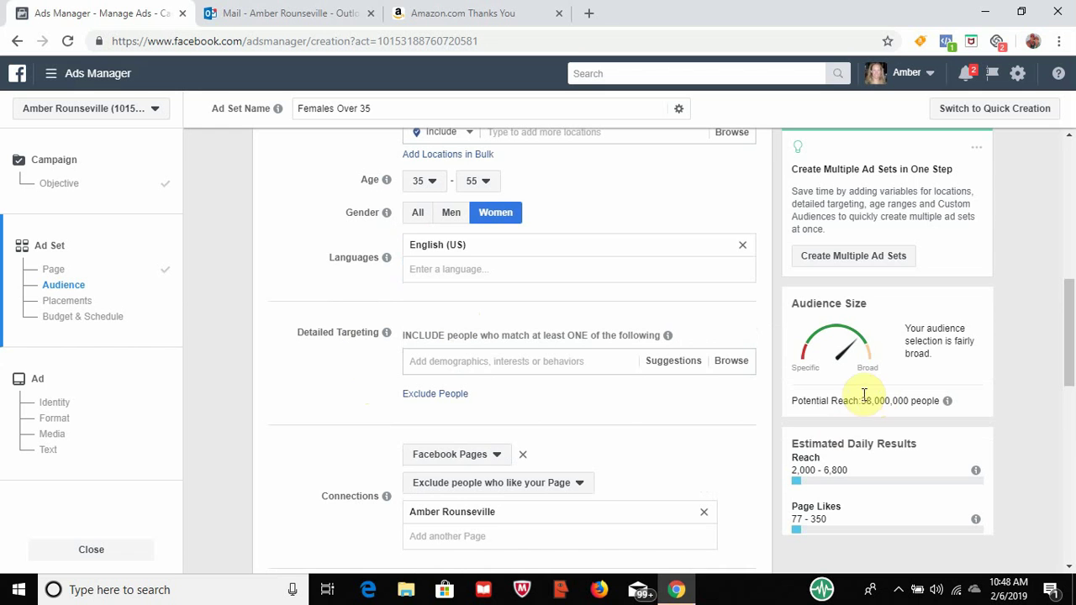
pyautogui.moveTo(668, 335)
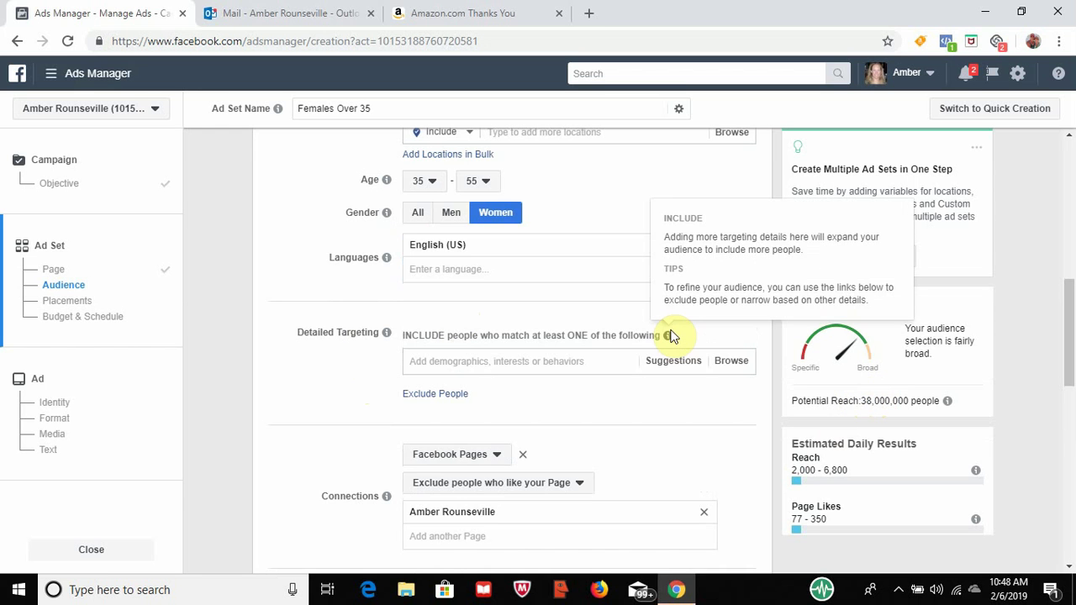
pyautogui.scroll(2, 670, 335)
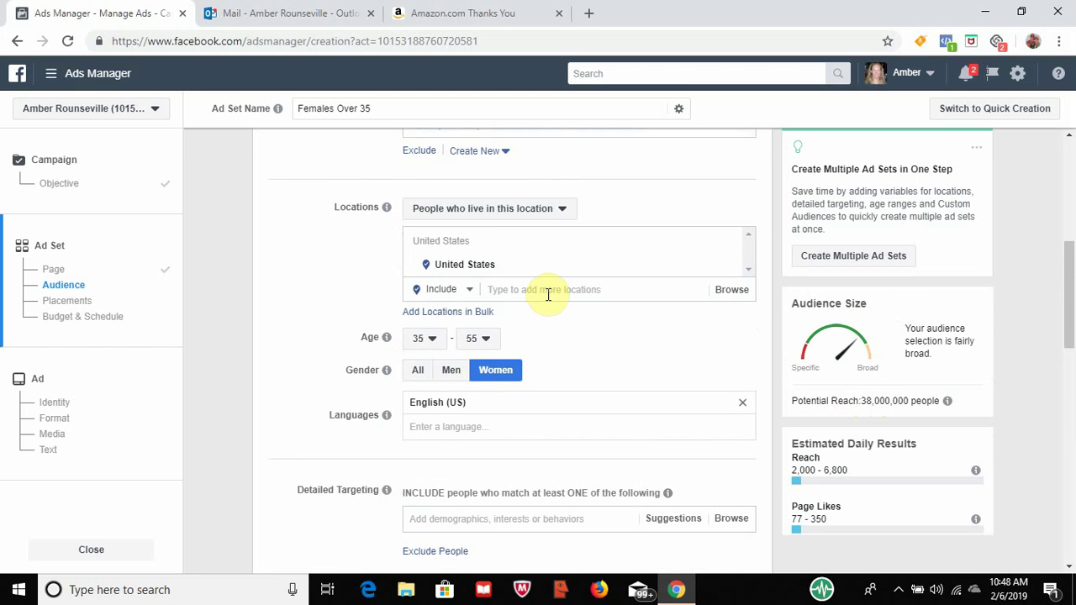
pyautogui.scroll(-1, 548, 294)
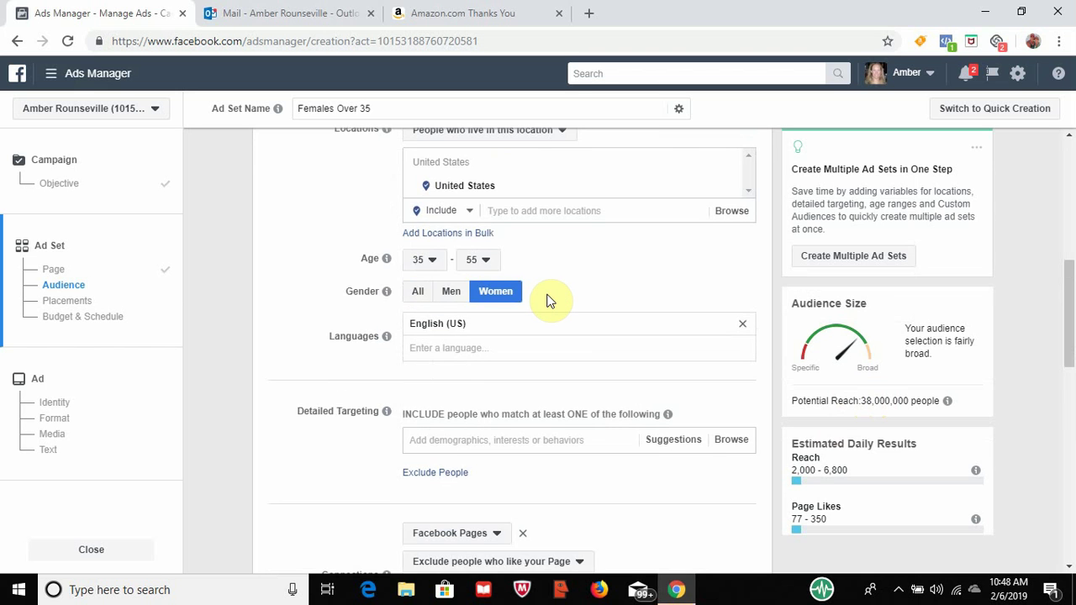
pyautogui.scroll(-1, 547, 301)
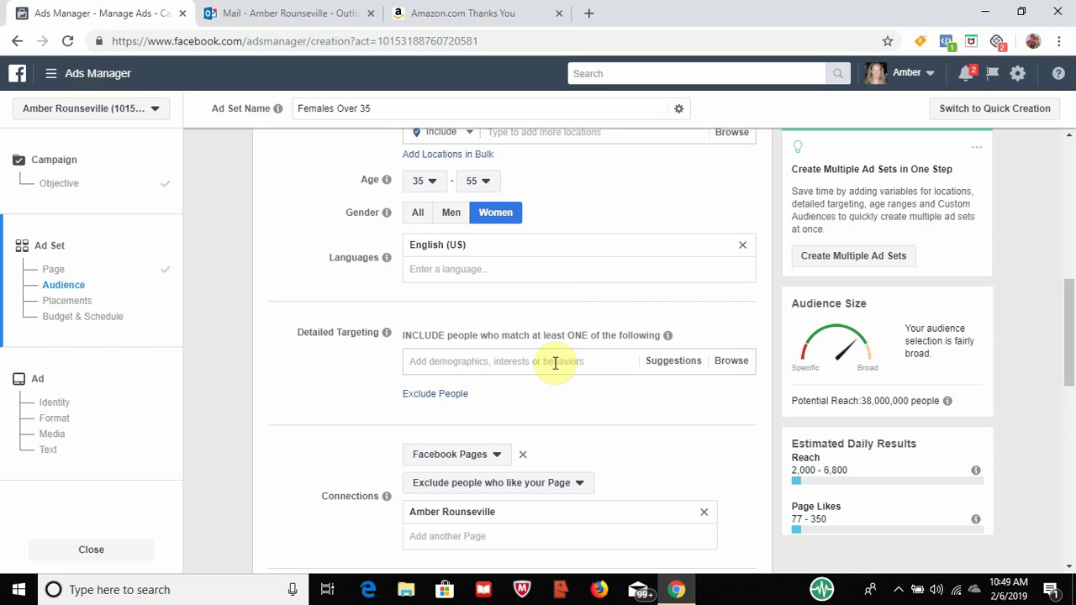
# Browse the education level demographics and include College grad in the detailed targeting
pyautogui.click(738, 367)
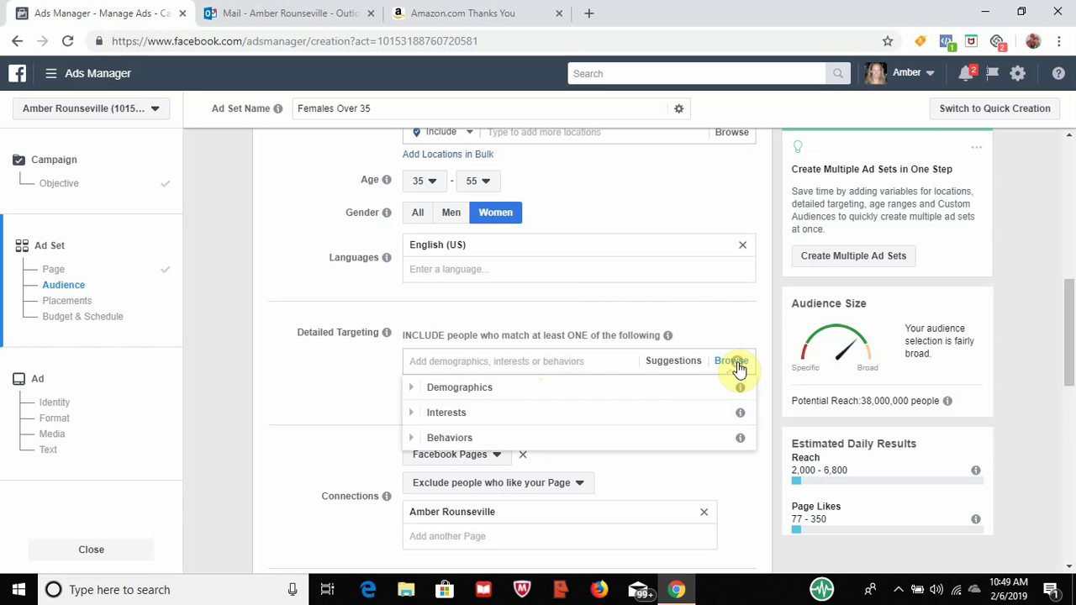
pyautogui.click(493, 396)
pyautogui.scroll(-2, 375, 401)
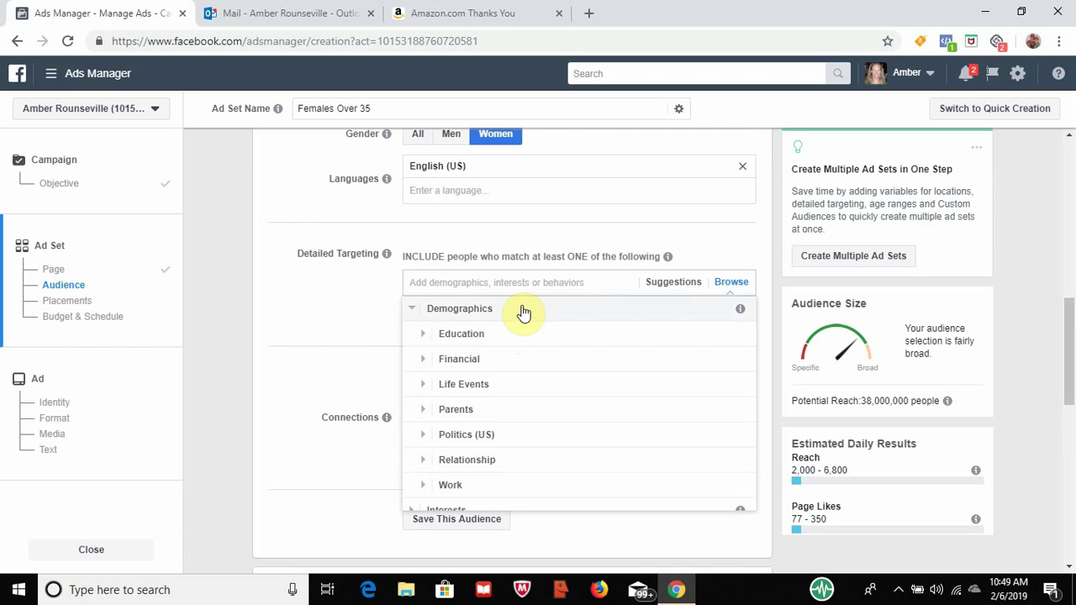
pyautogui.click(463, 335)
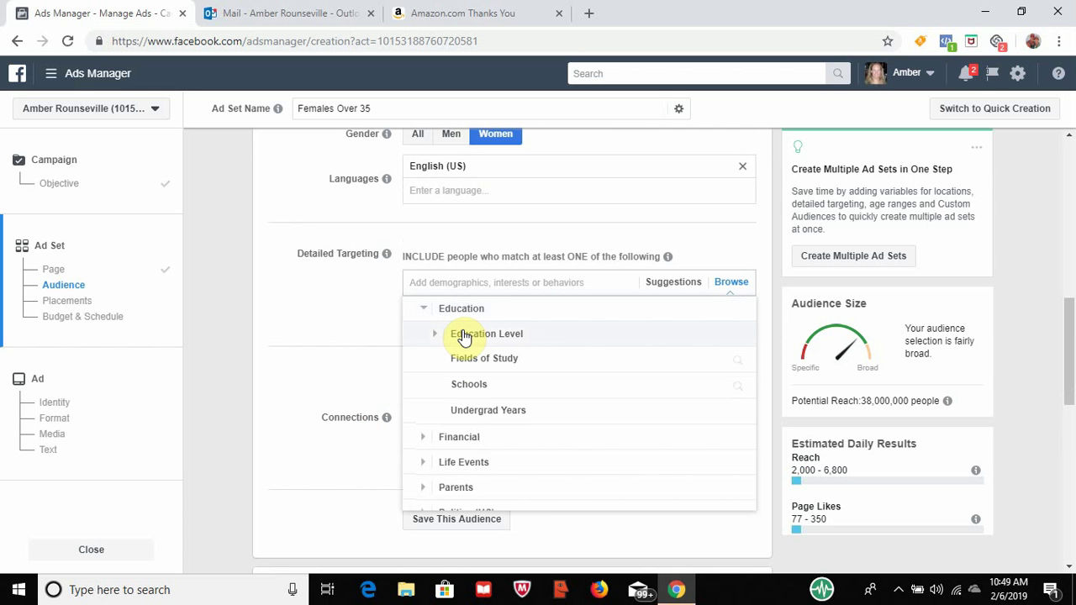
pyautogui.click(465, 335)
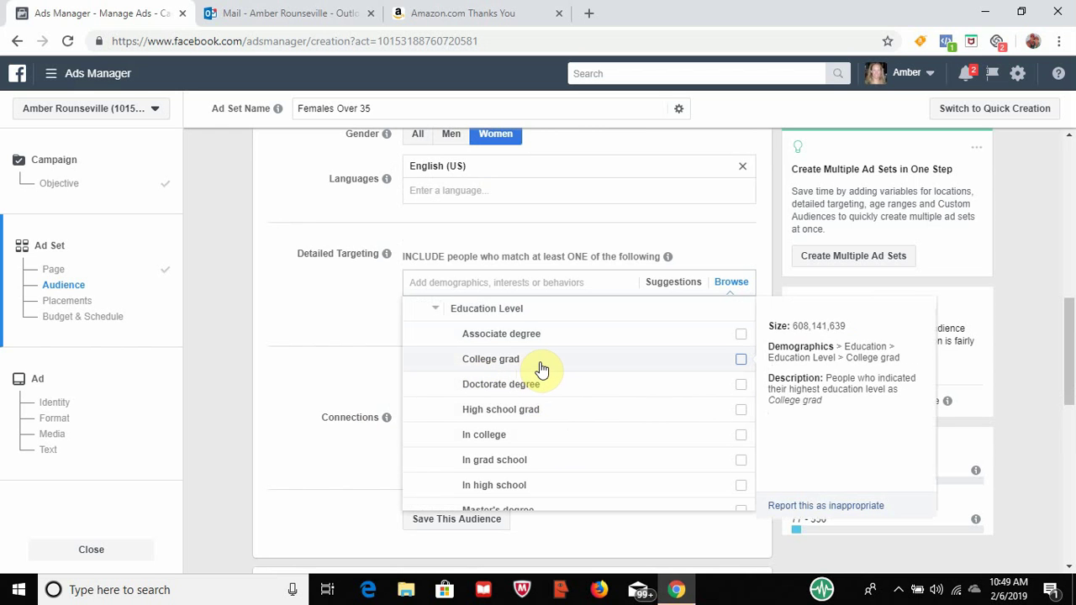
pyautogui.scroll(-1, 541, 370)
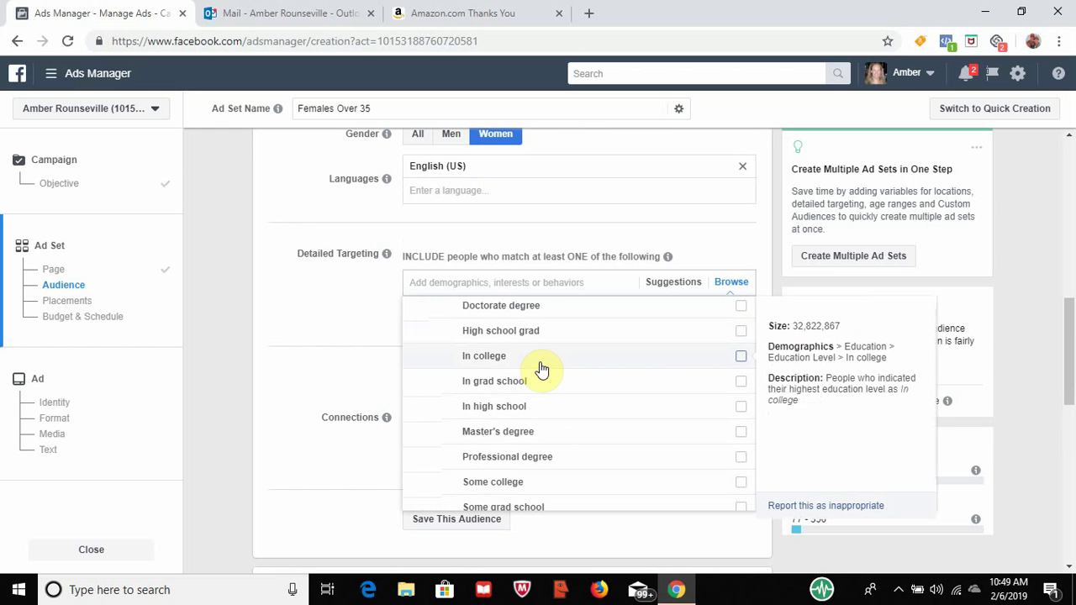
pyautogui.scroll(-1, 530, 404)
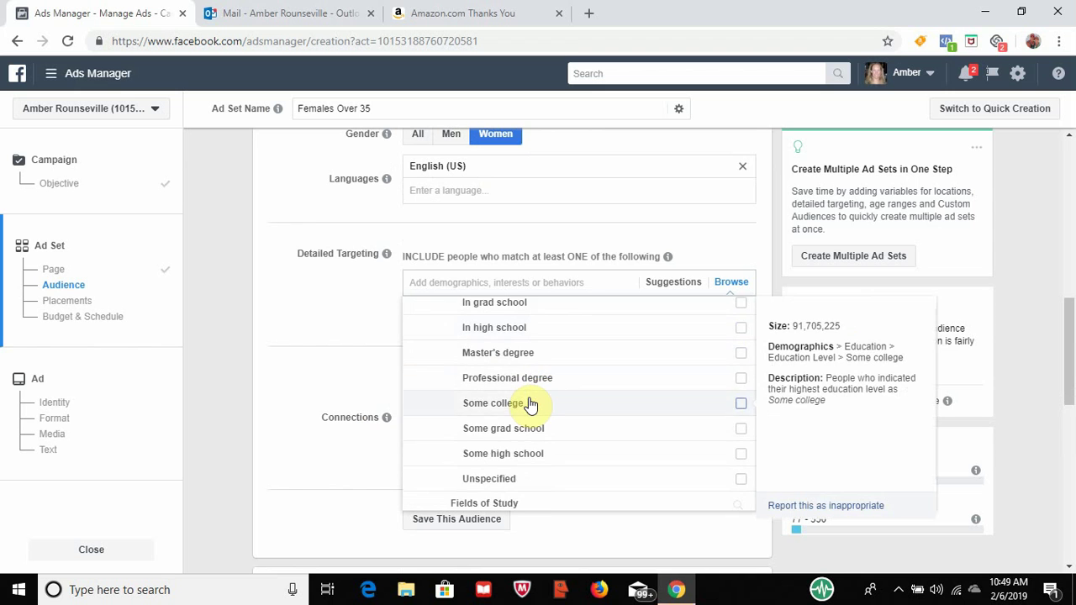
pyautogui.scroll(3, 530, 402)
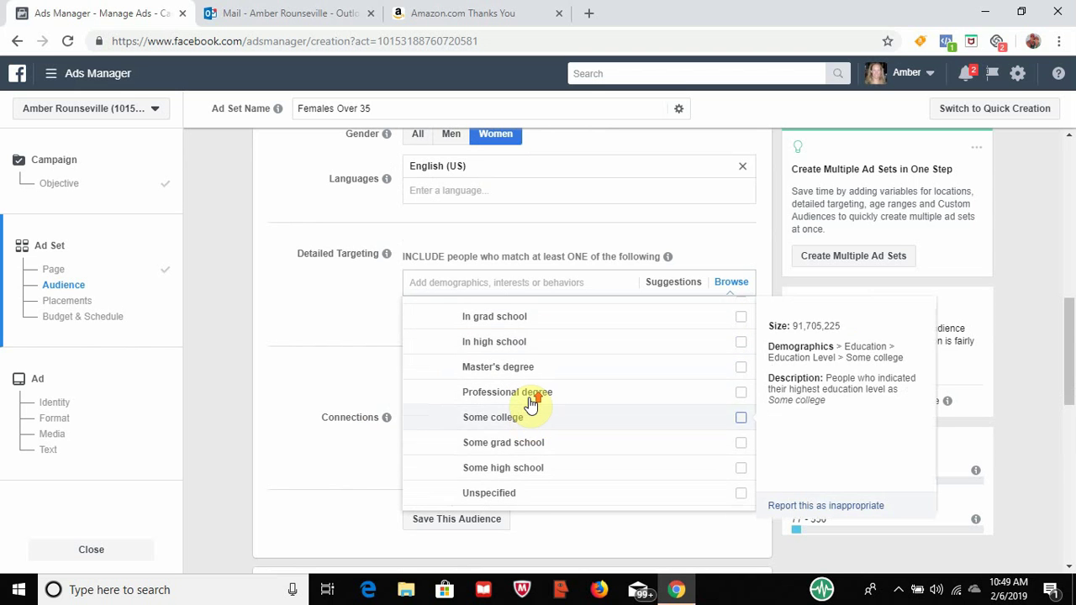
pyautogui.click(741, 411)
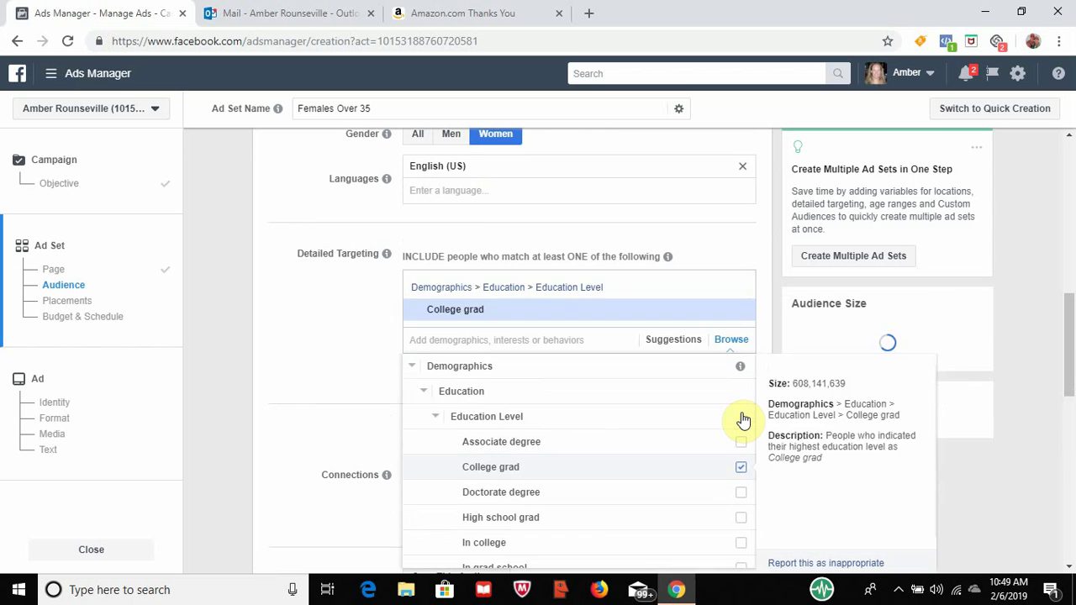
pyautogui.click(334, 337)
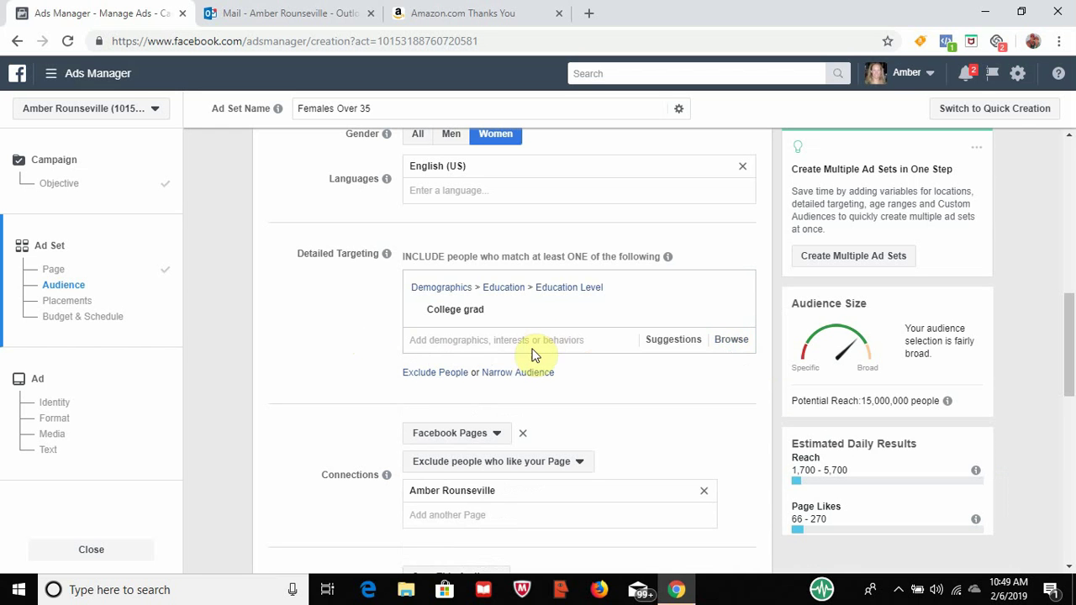
# Narrow the audience with a must-also-match condition and browse its Shopping and fashion interests
pyautogui.click(507, 372)
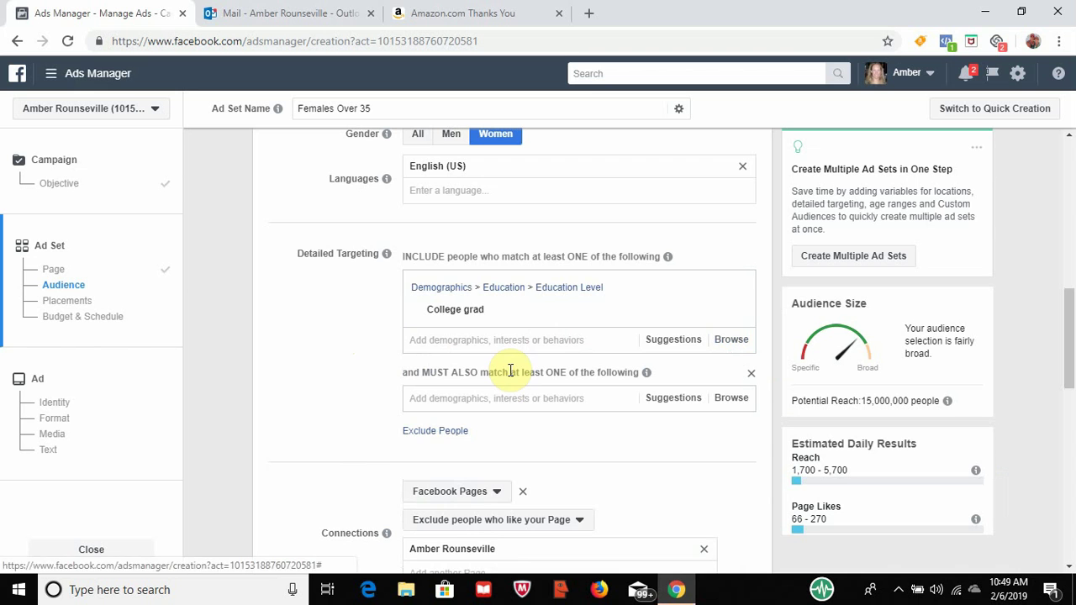
pyautogui.click(731, 399)
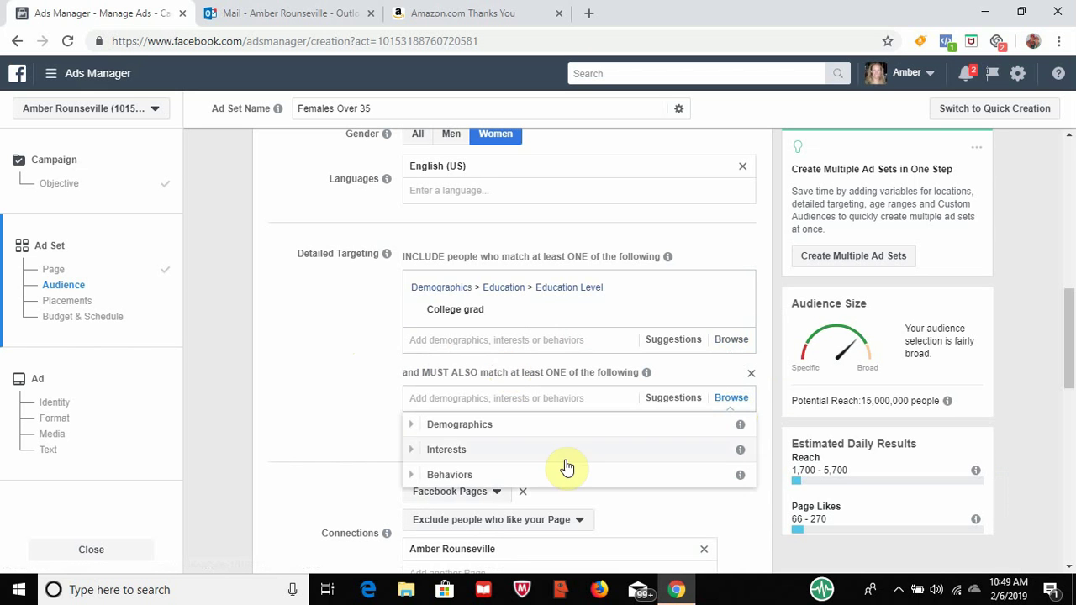
pyautogui.click(480, 452)
pyautogui.scroll(-2, 481, 456)
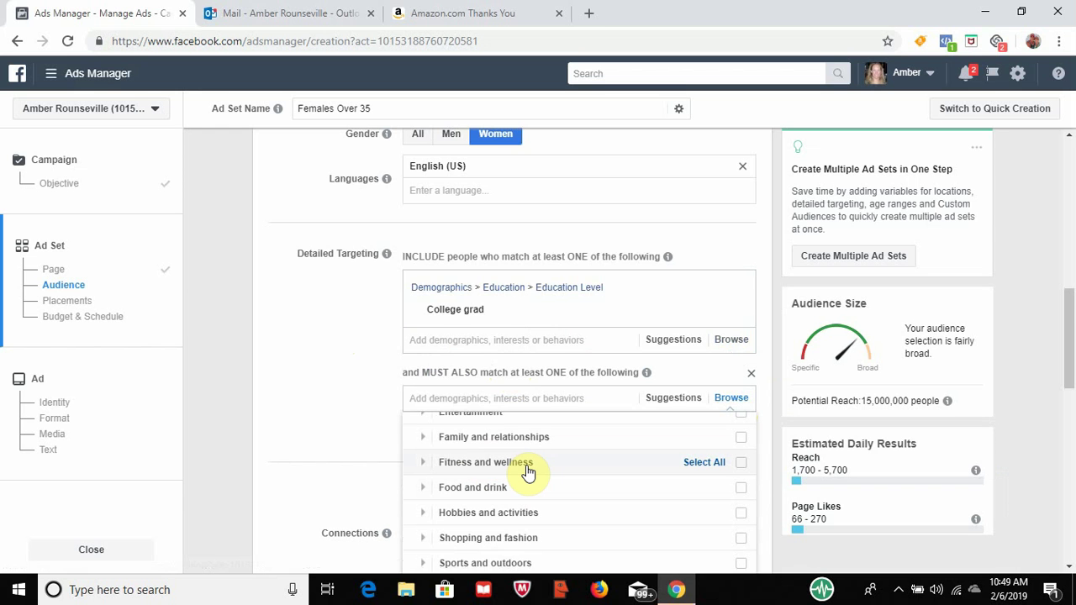
pyautogui.scroll(-1, 527, 473)
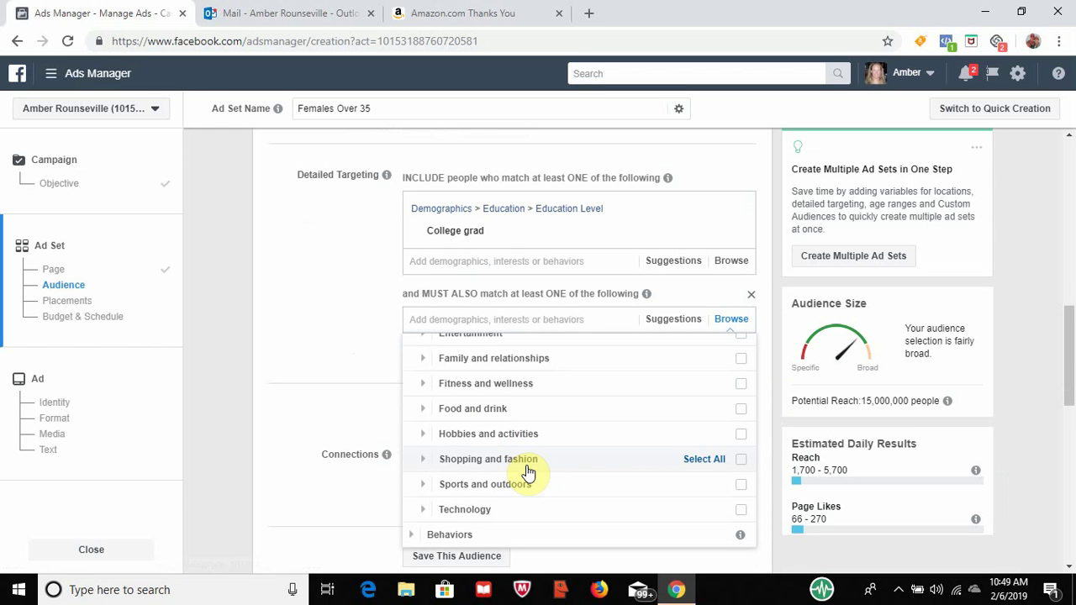
pyautogui.click(496, 458)
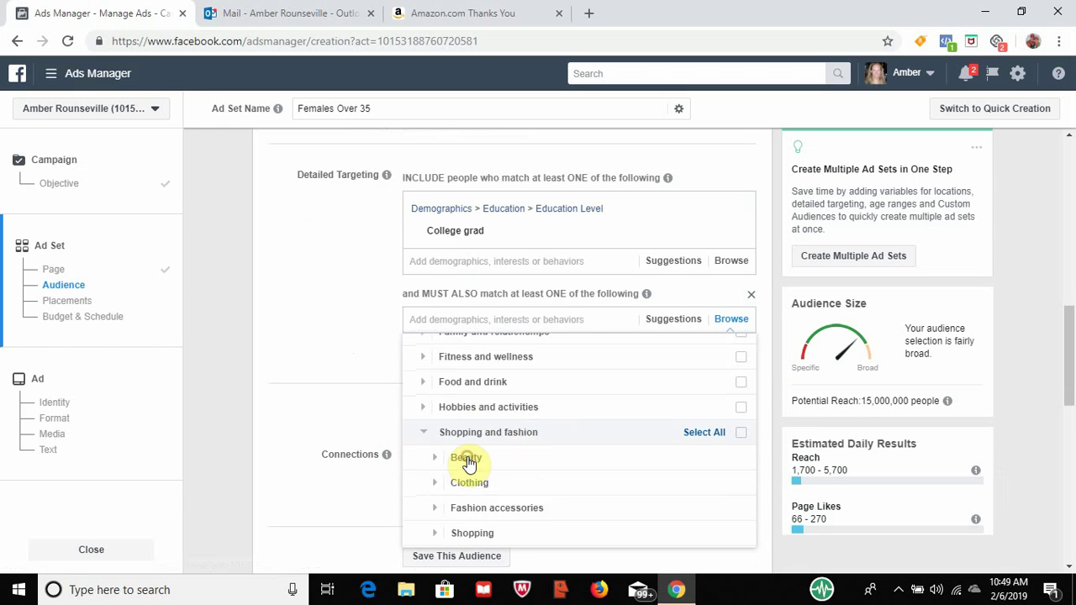
pyautogui.scroll(-1, 473, 459)
pyautogui.click(480, 350)
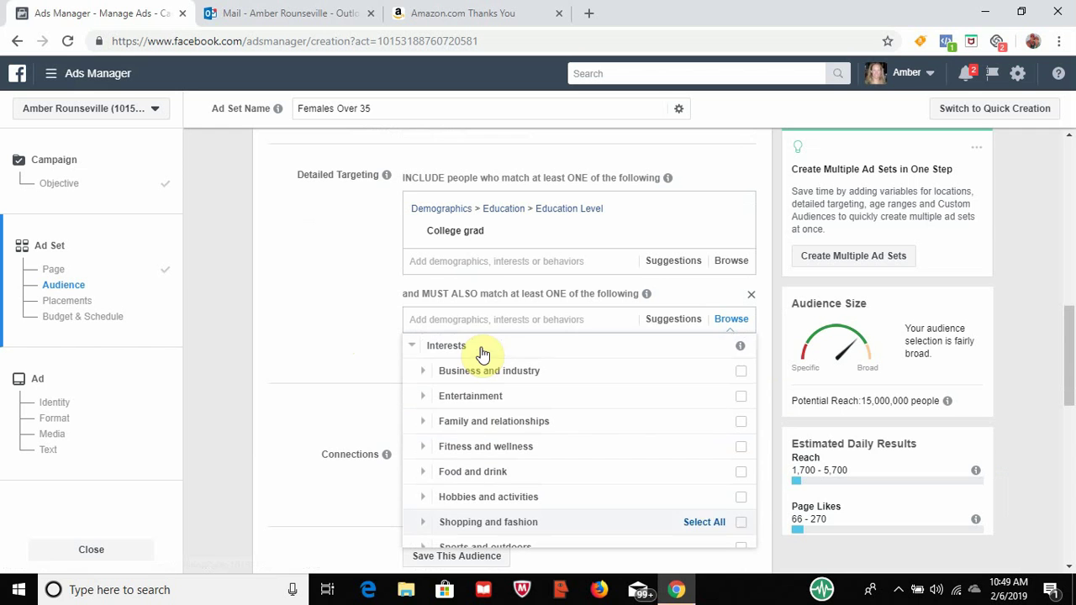
# Examine the interests offered under Family and relationships and Business and industry for the narrowing condition
pyautogui.click(475, 429)
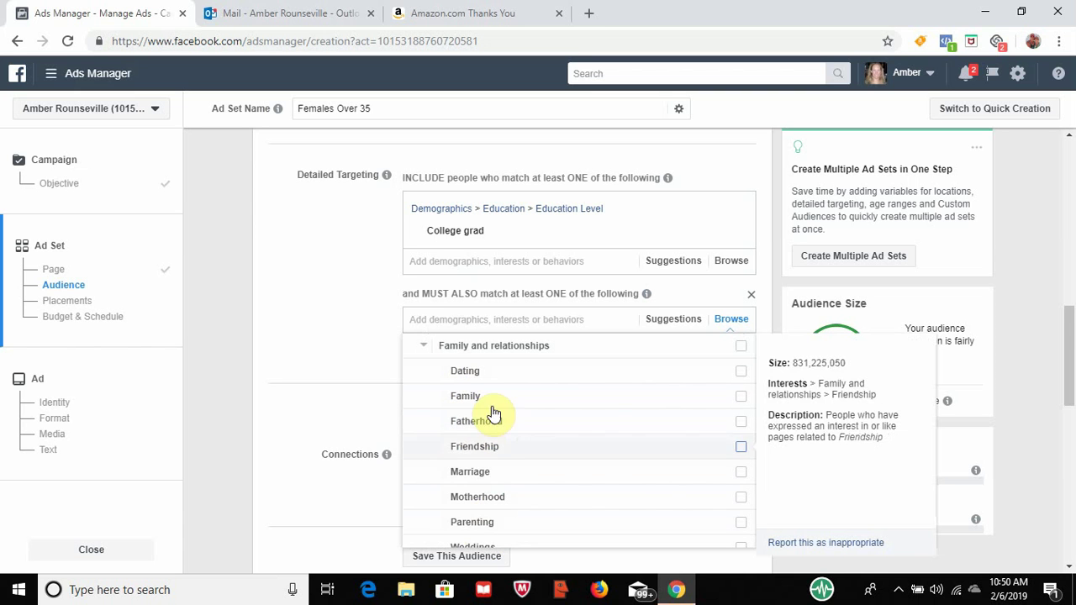
pyautogui.click(486, 357)
pyautogui.click(487, 375)
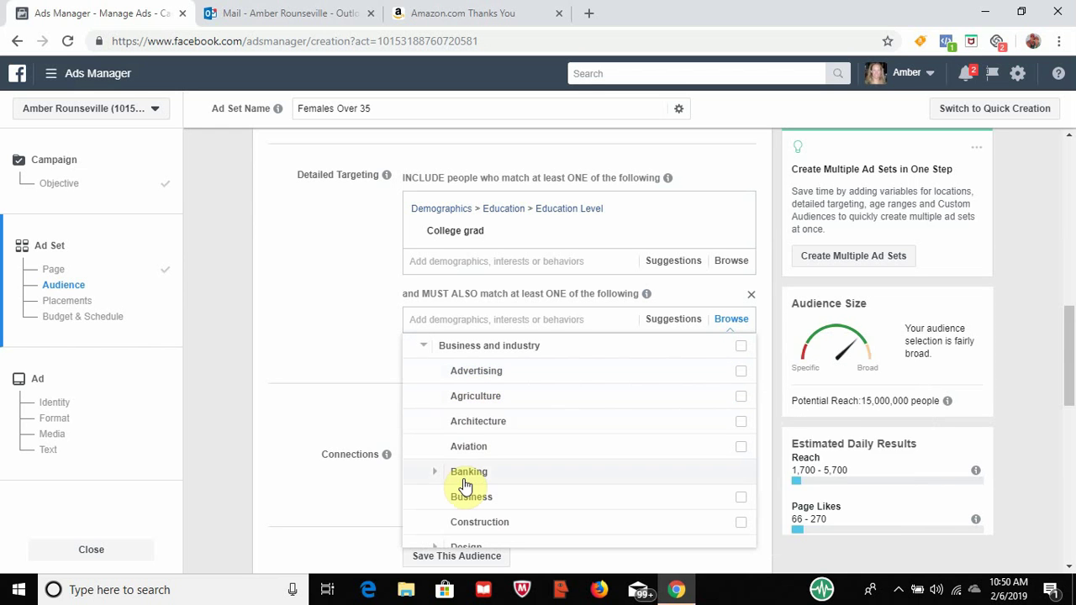
pyautogui.scroll(-1, 493, 487)
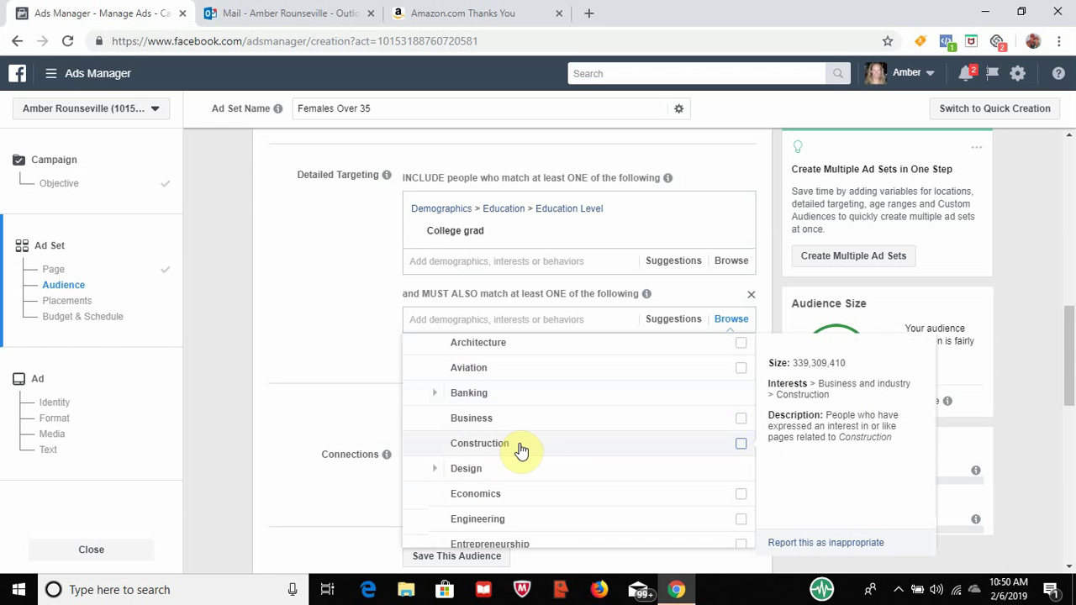
pyautogui.scroll(-1, 522, 450)
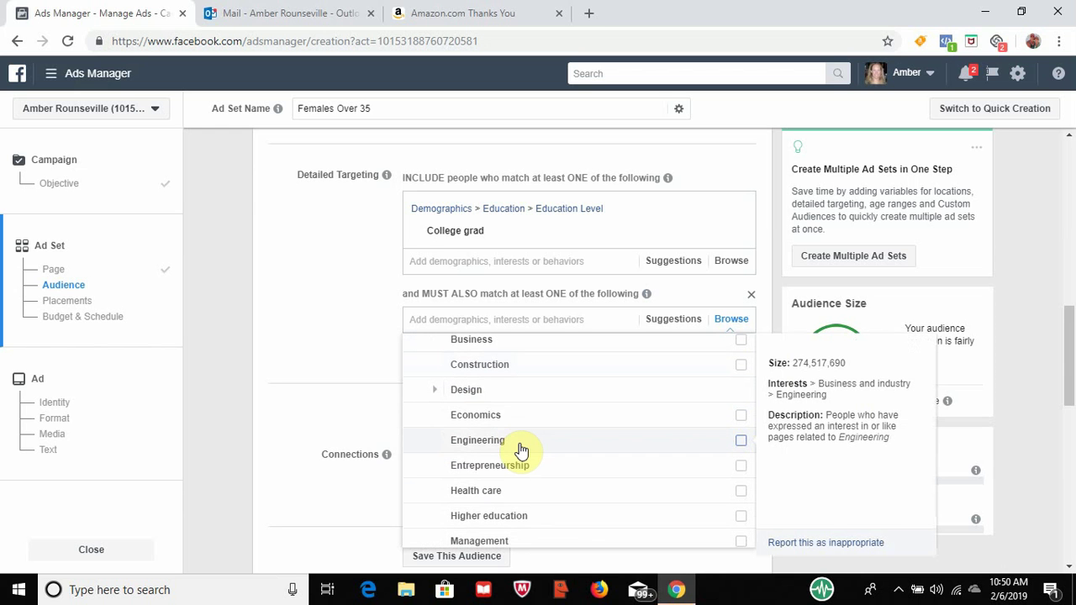
pyautogui.scroll(-1, 521, 450)
pyautogui.scroll(-1, 521, 450)
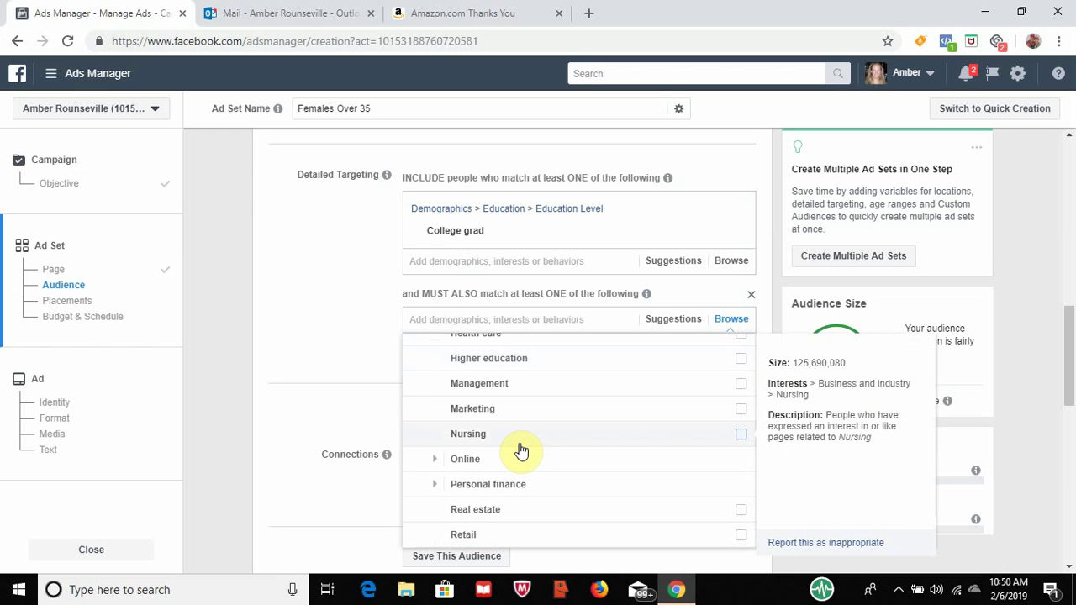
pyautogui.scroll(1, 521, 451)
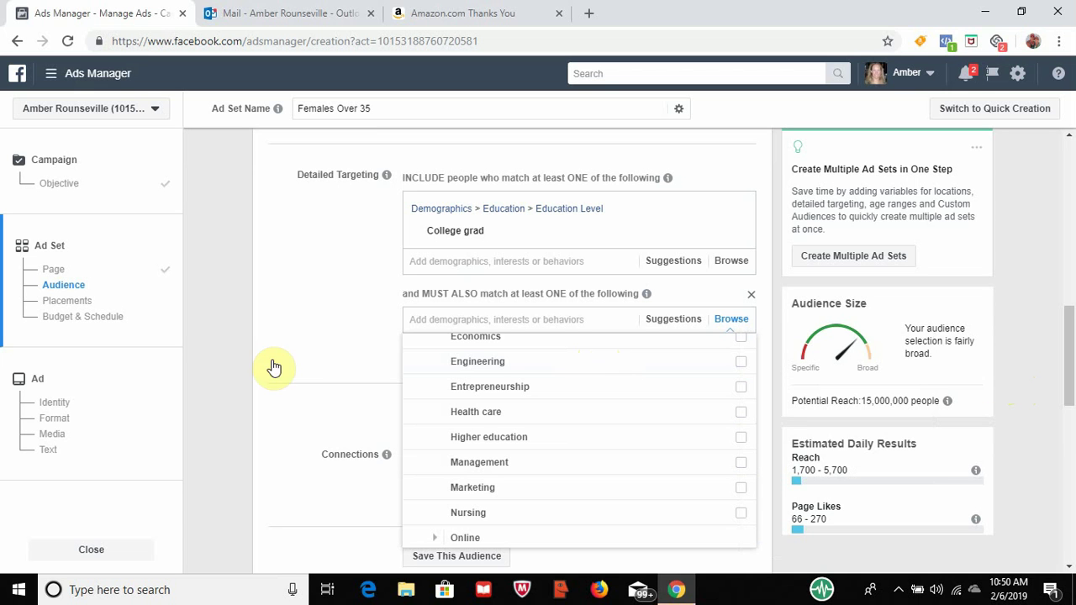
pyautogui.click(329, 341)
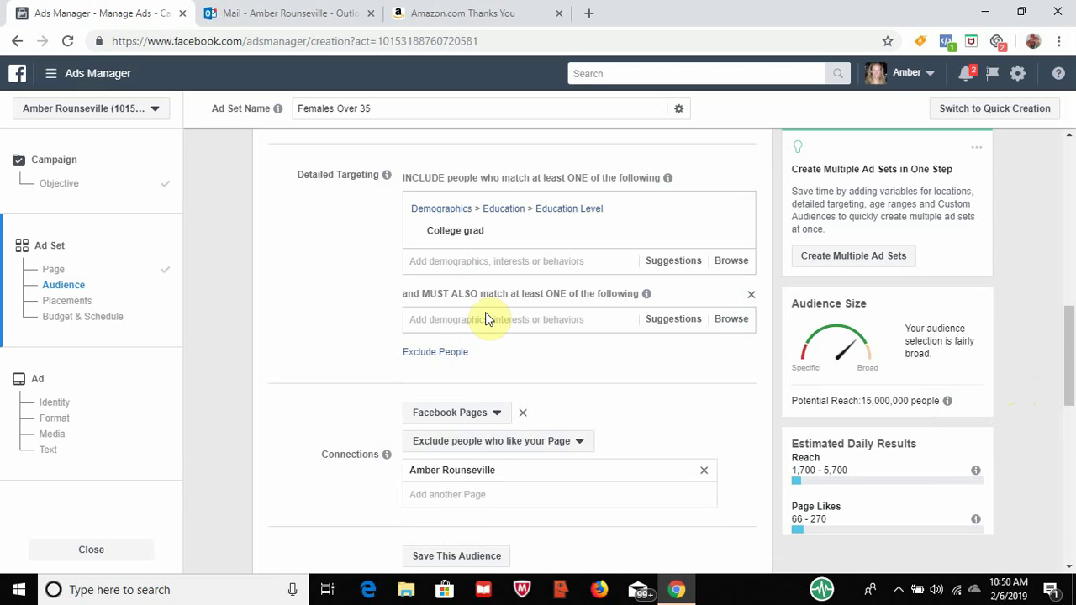
# Add the entire Fitness and wellness interest category to the must-also-match condition
pyautogui.click(514, 320)
pyautogui.click(725, 320)
pyautogui.click(447, 368)
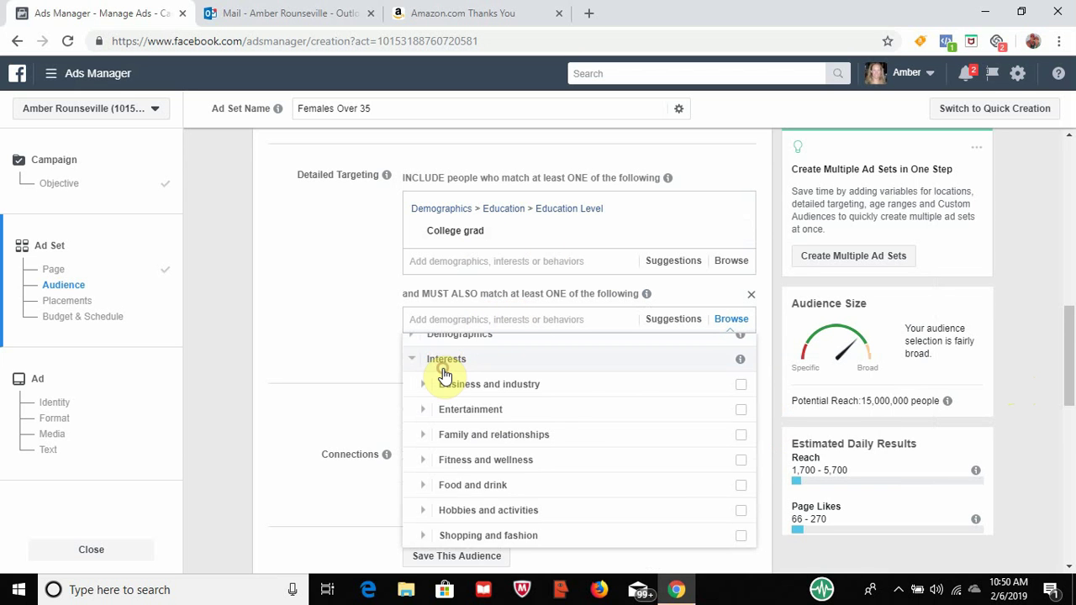
pyautogui.click(428, 449)
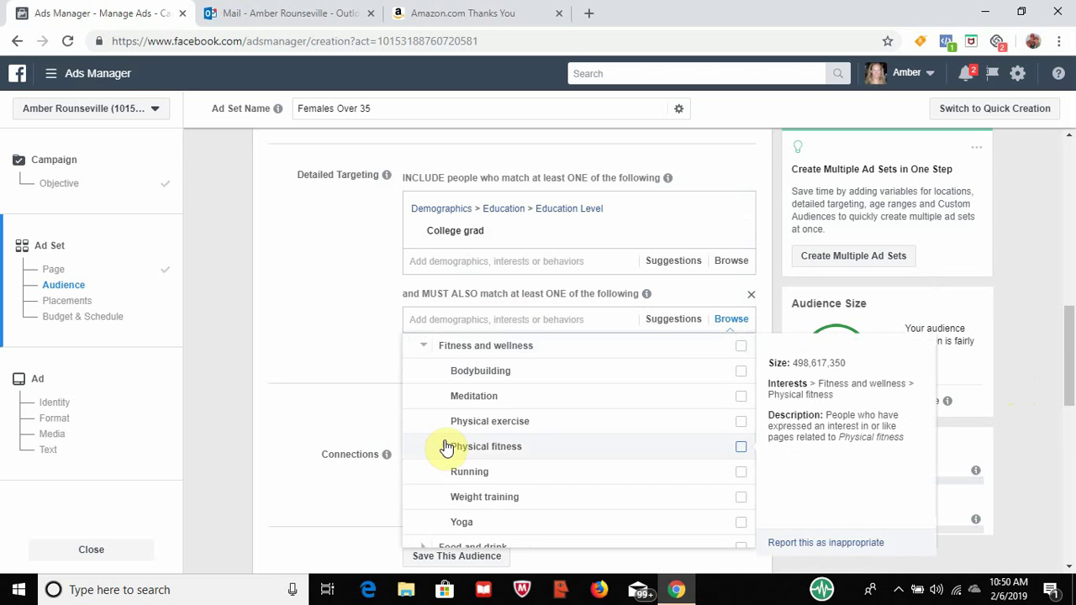
pyautogui.click(740, 348)
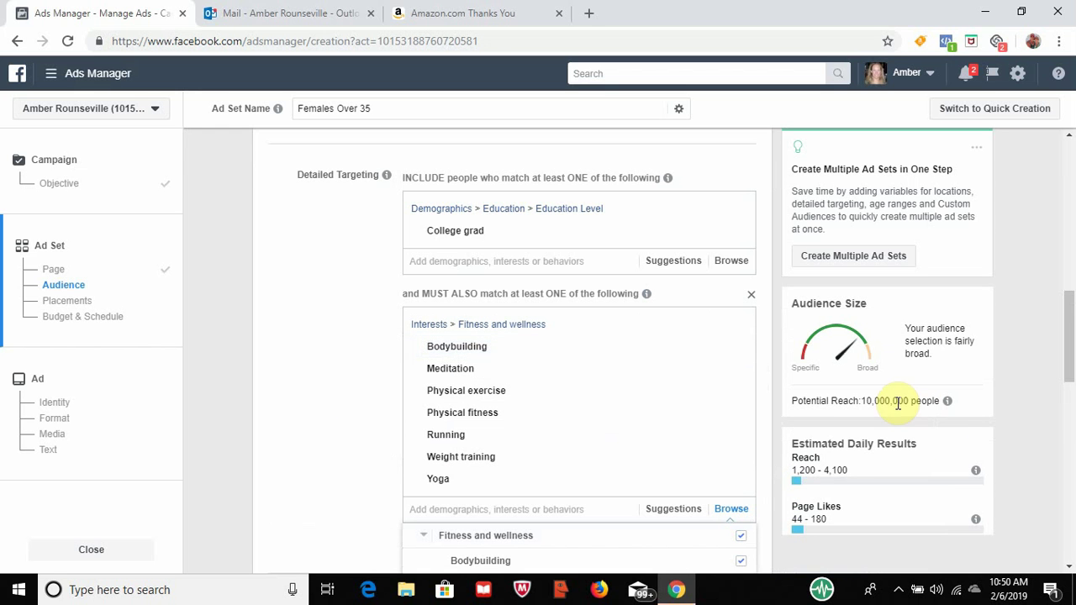
# Close the interest browser and review the ad set's location, age, gender, language and detailed targeting against the audience size
pyautogui.click(355, 345)
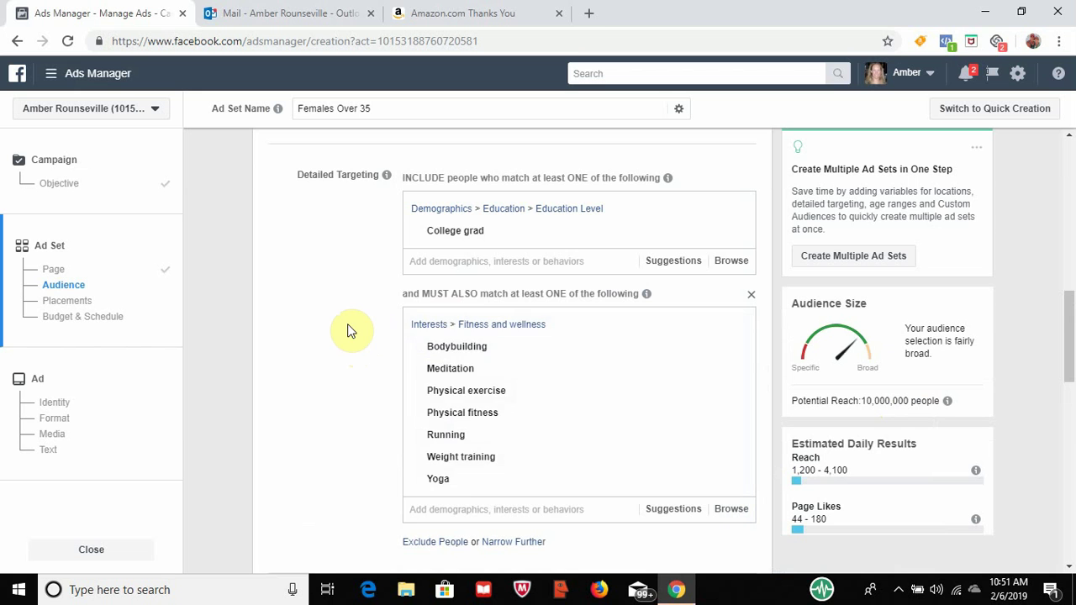
pyautogui.scroll(-2, 351, 331)
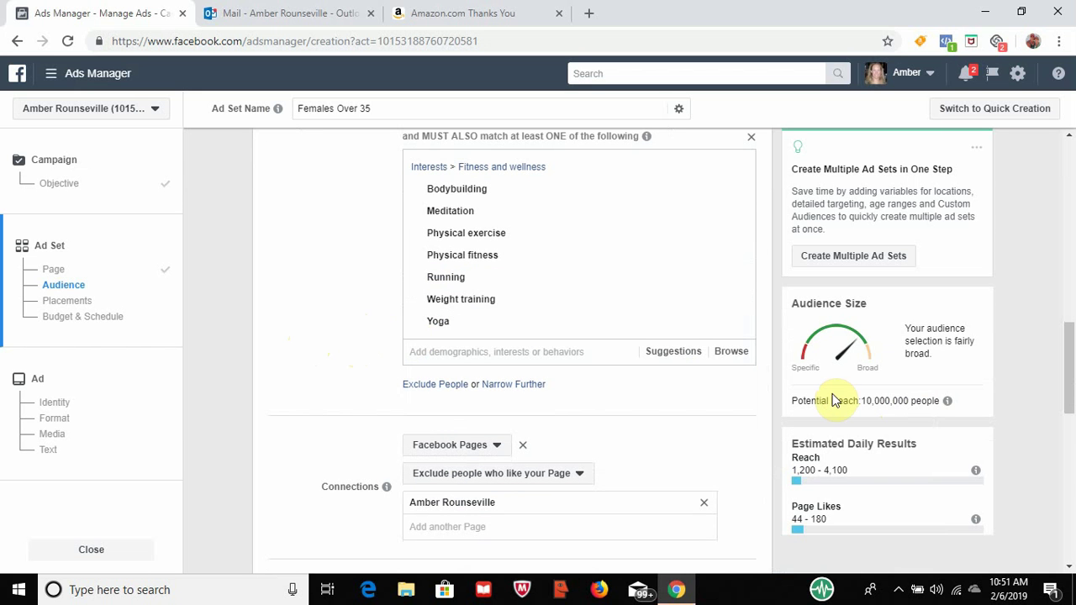
pyautogui.click(350, 301)
pyautogui.scroll(5, 350, 301)
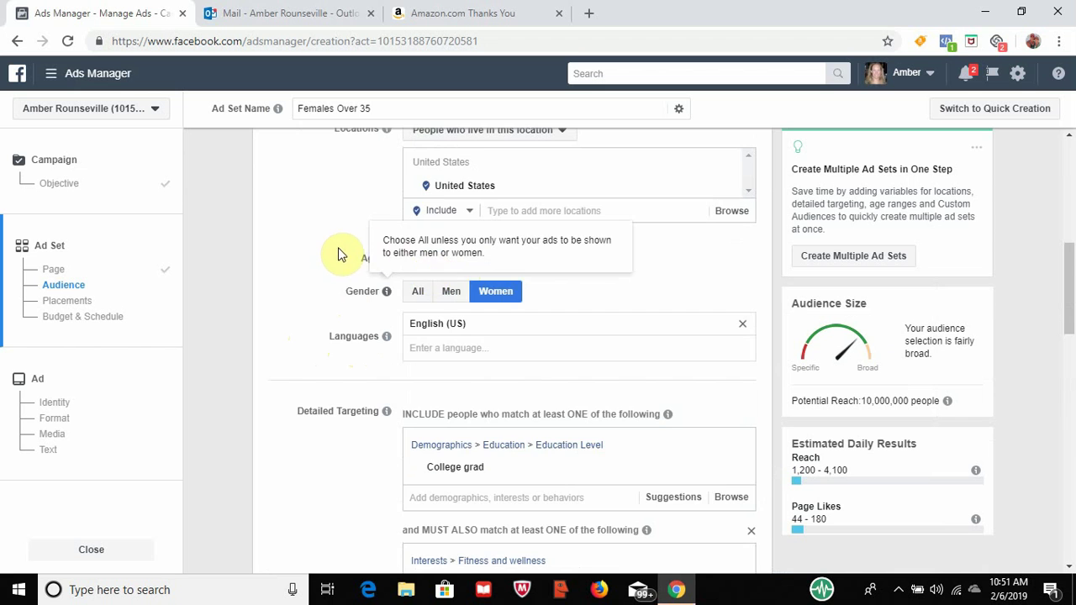
pyautogui.scroll(2, 338, 252)
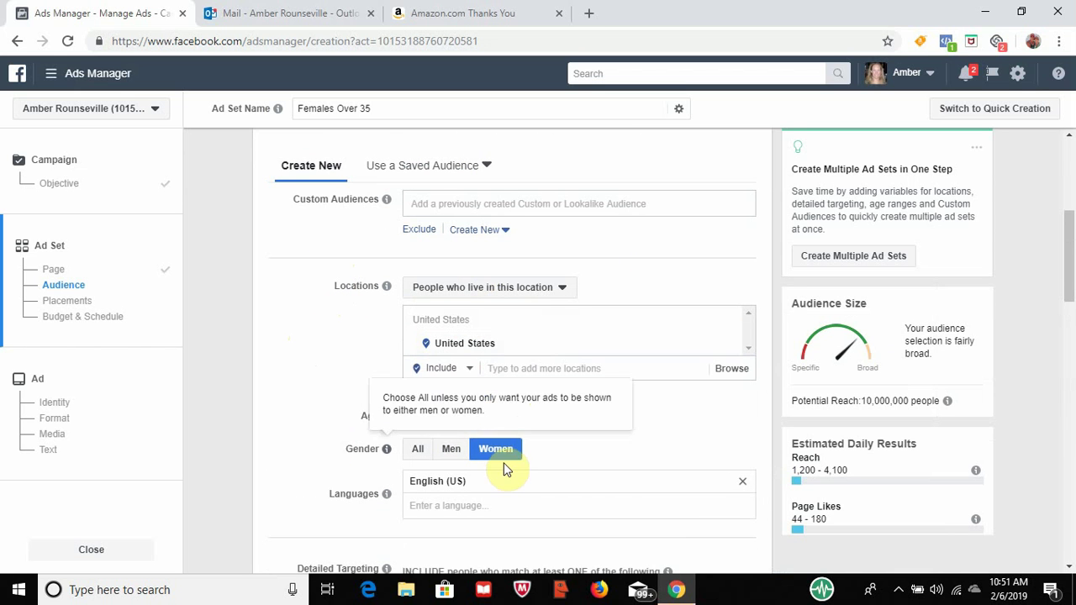
pyautogui.scroll(-2, 299, 420)
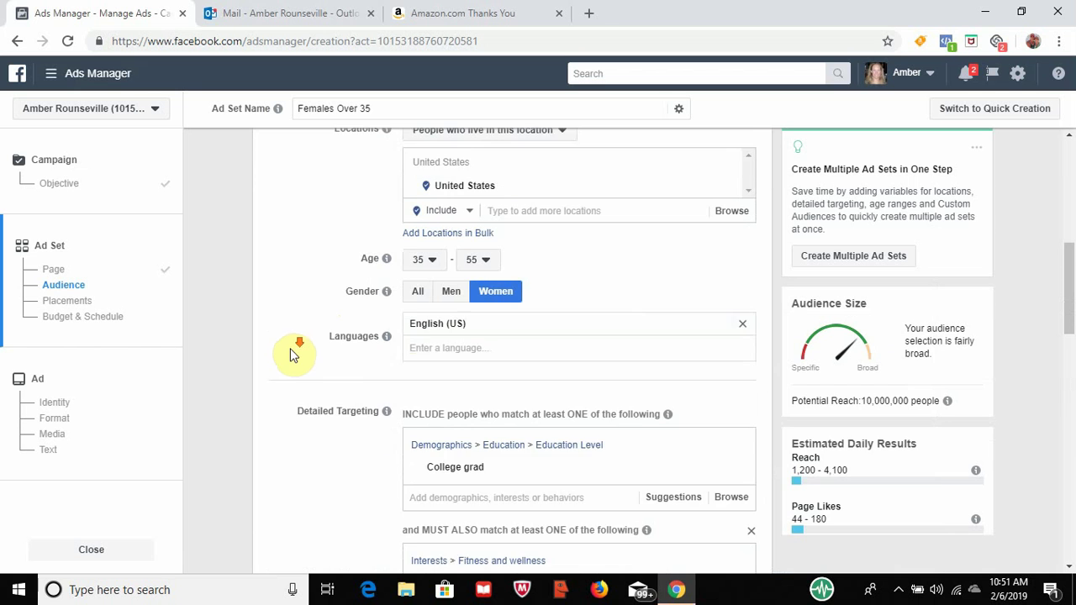
pyautogui.scroll(-1, 290, 354)
pyautogui.scroll(-2, 348, 384)
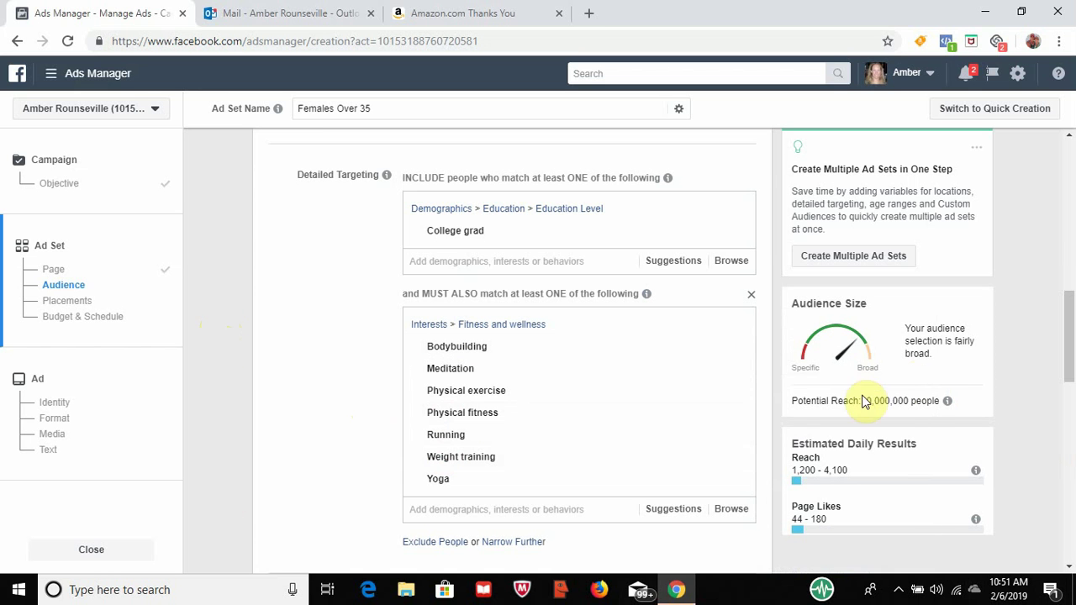
# Review the ad set's connections, placements, and budget and schedule settings, and continue to the ad setup
pyautogui.scroll(-3, 320, 348)
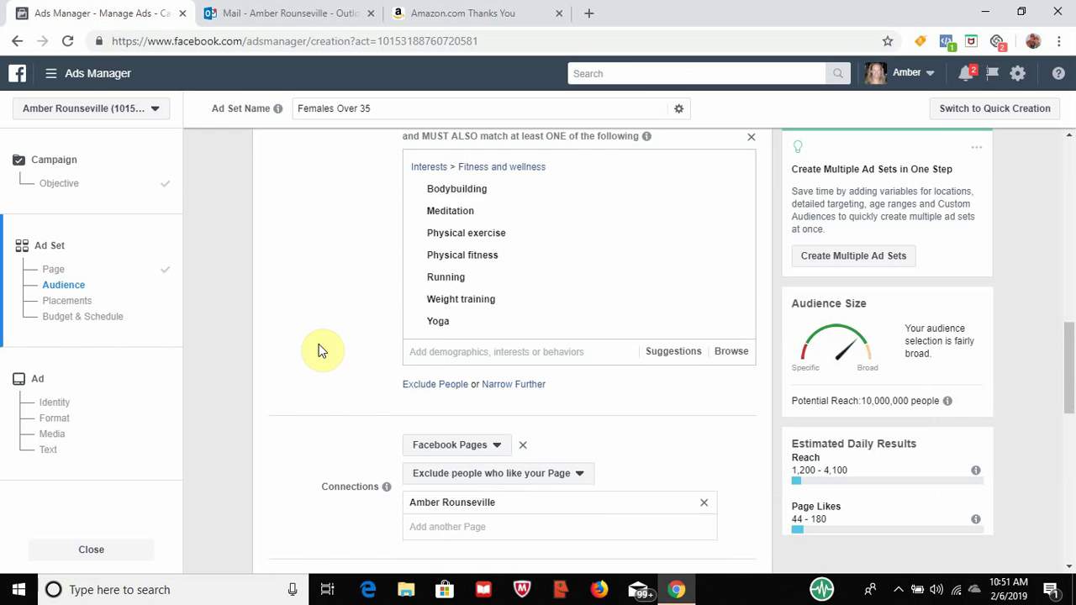
pyautogui.scroll(-2, 320, 348)
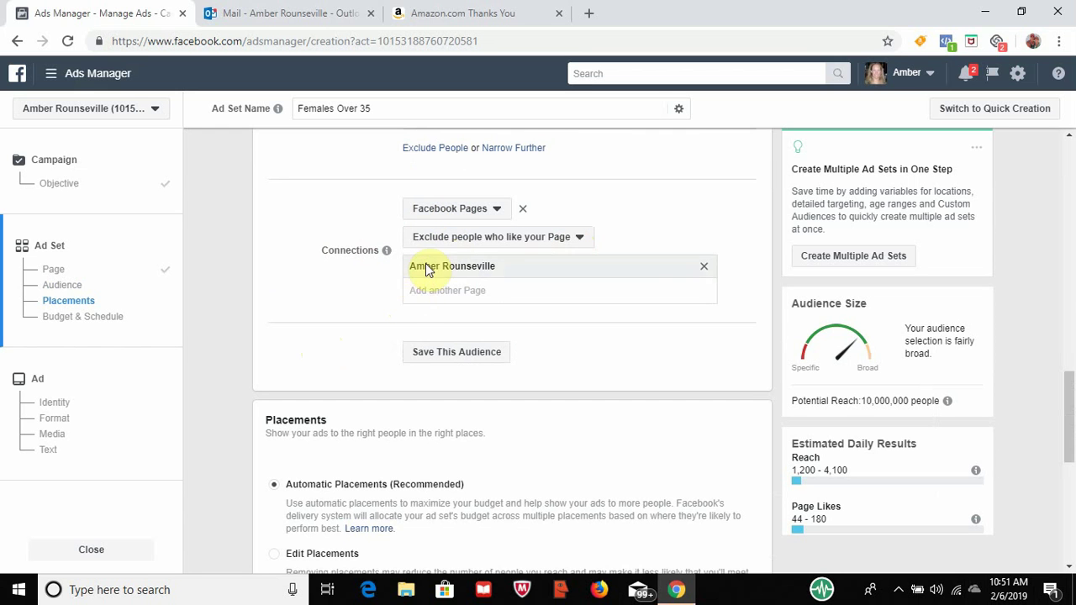
pyautogui.scroll(-1, 367, 286)
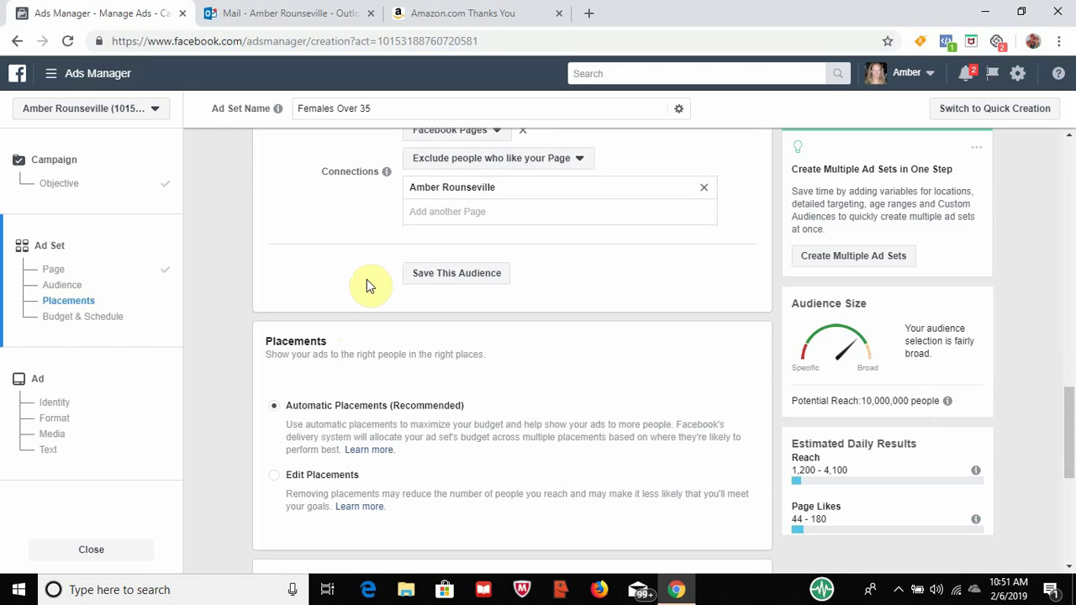
pyautogui.scroll(-2, 367, 279)
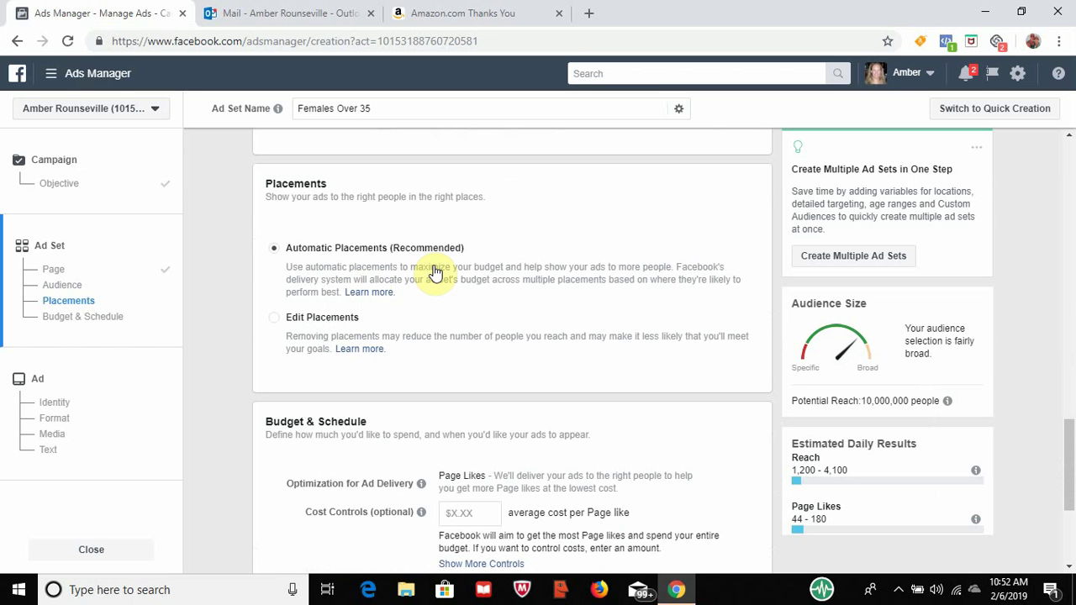
pyautogui.scroll(-2, 418, 290)
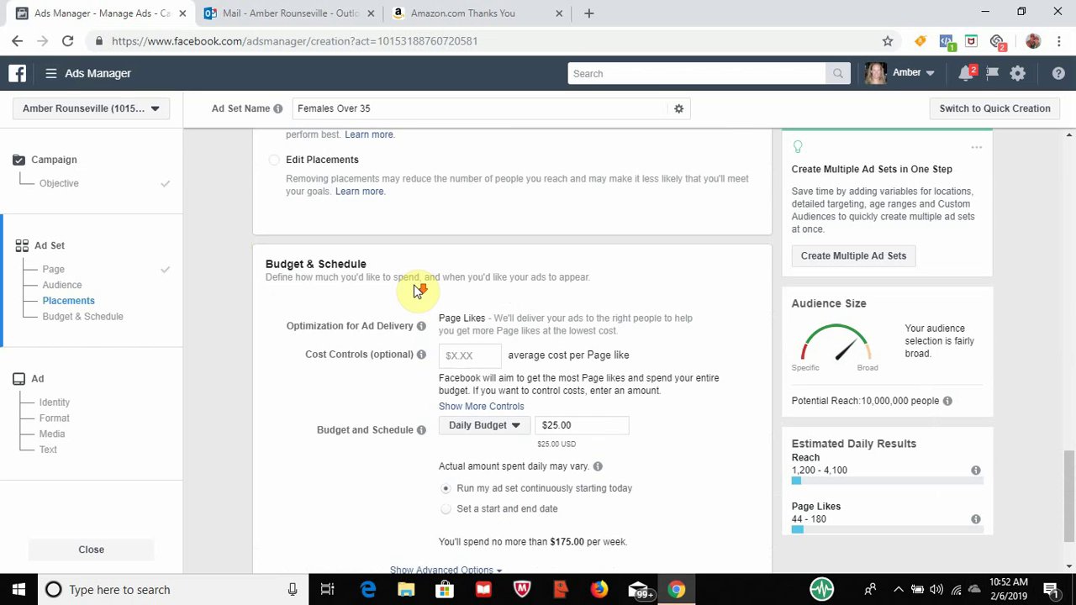
pyautogui.scroll(-1, 418, 290)
pyautogui.moveTo(422, 275)
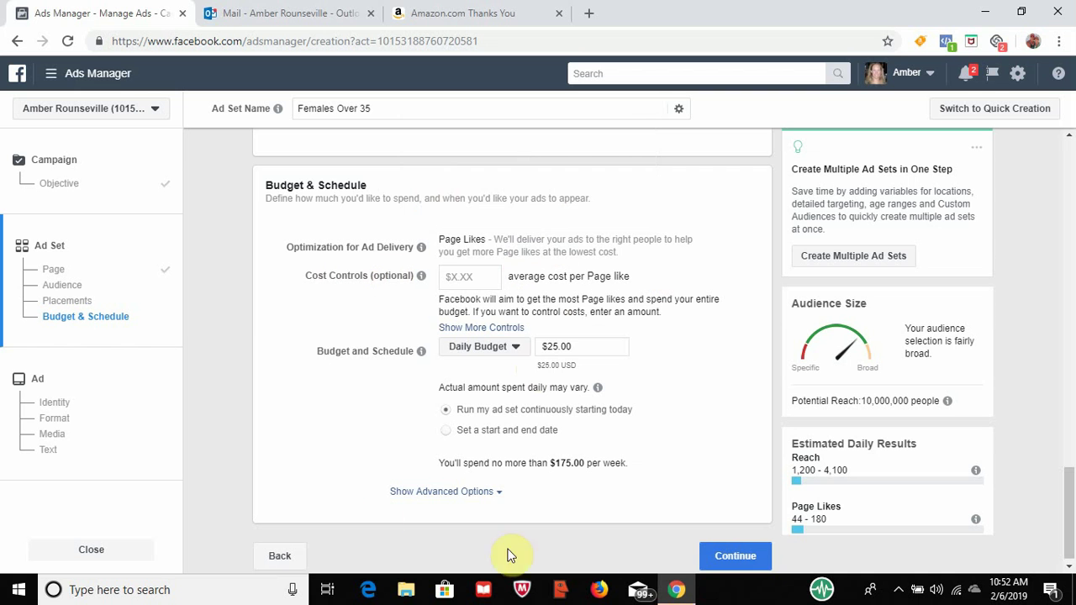
pyautogui.scroll(-1, 654, 478)
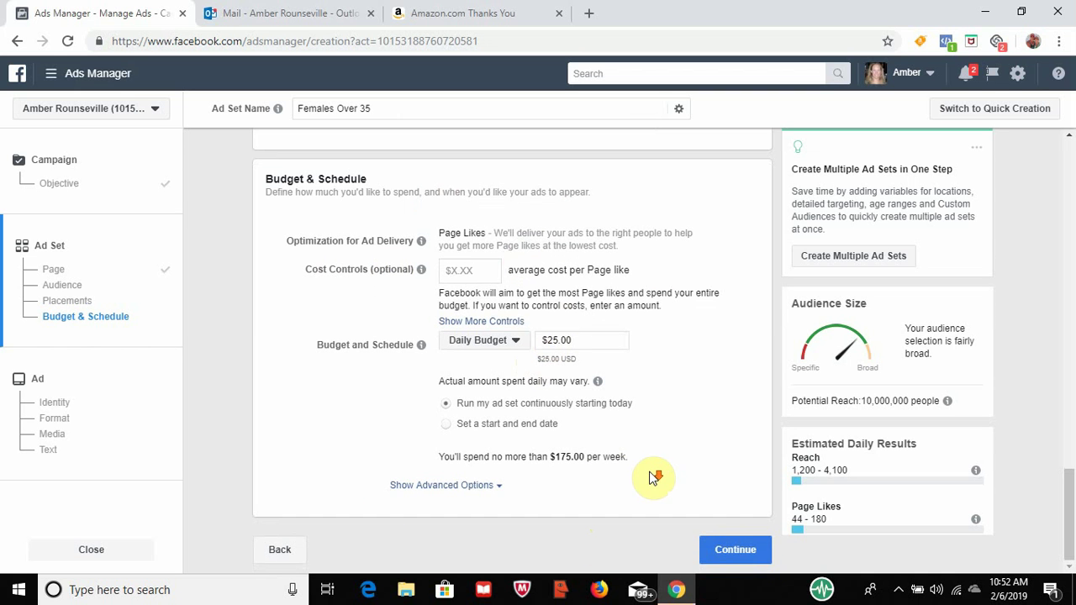
pyautogui.click(728, 557)
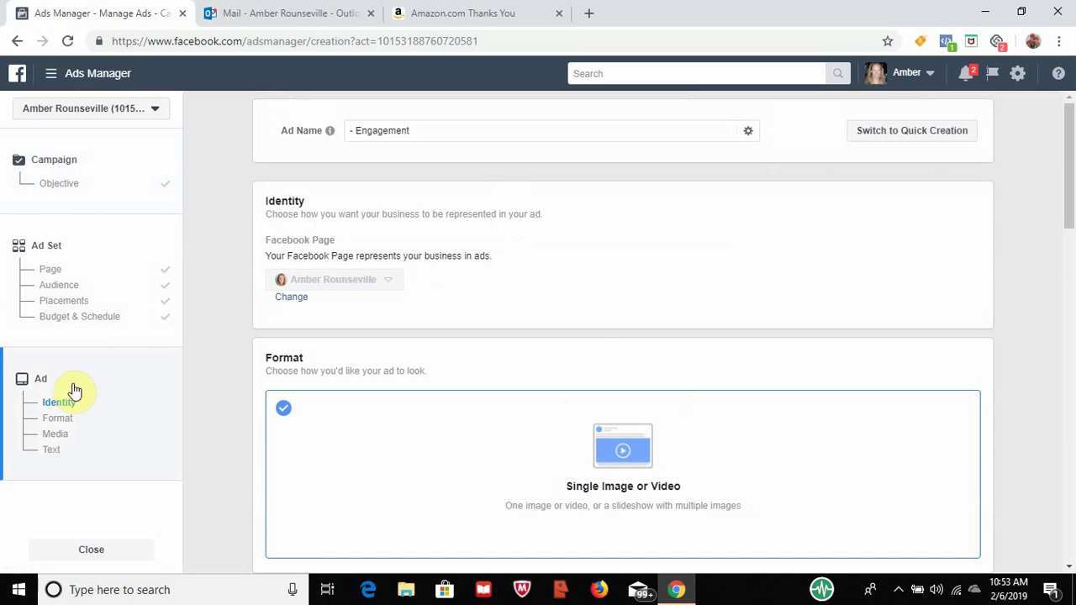
# Browse the Emergency Health Tech folder for an image to upload to the ad, and close the file picker without choosing one
pyautogui.scroll(-1, 357, 425)
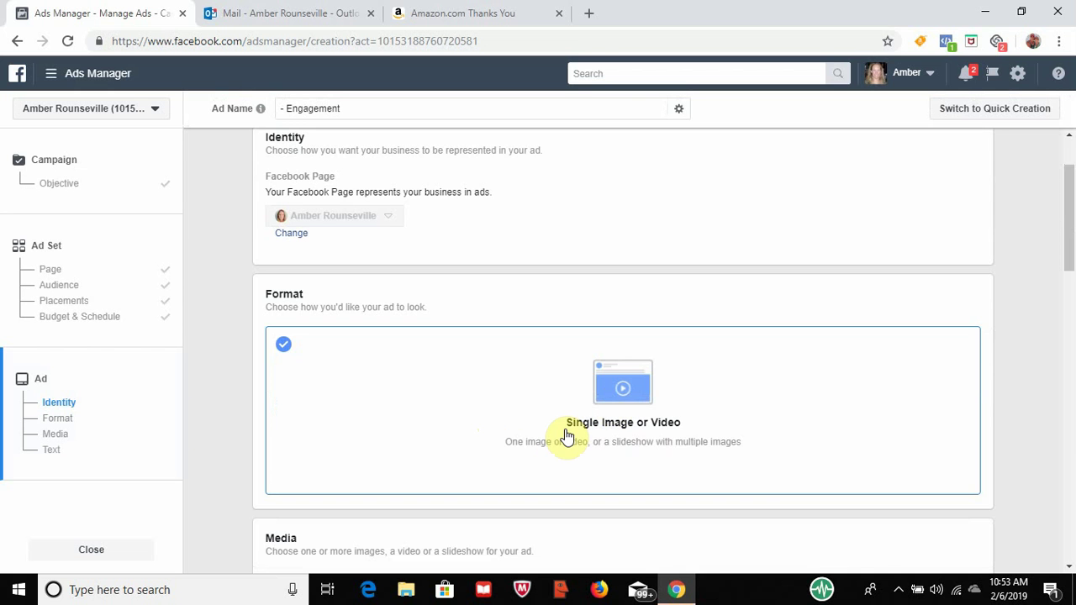
pyautogui.scroll(-3, 559, 429)
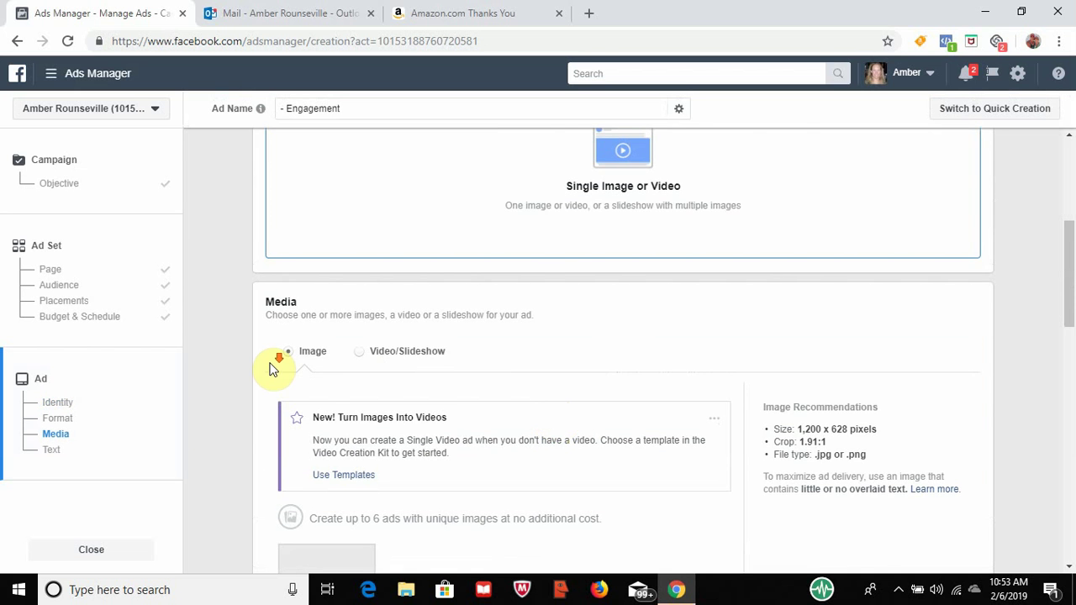
pyautogui.scroll(-3, 252, 358)
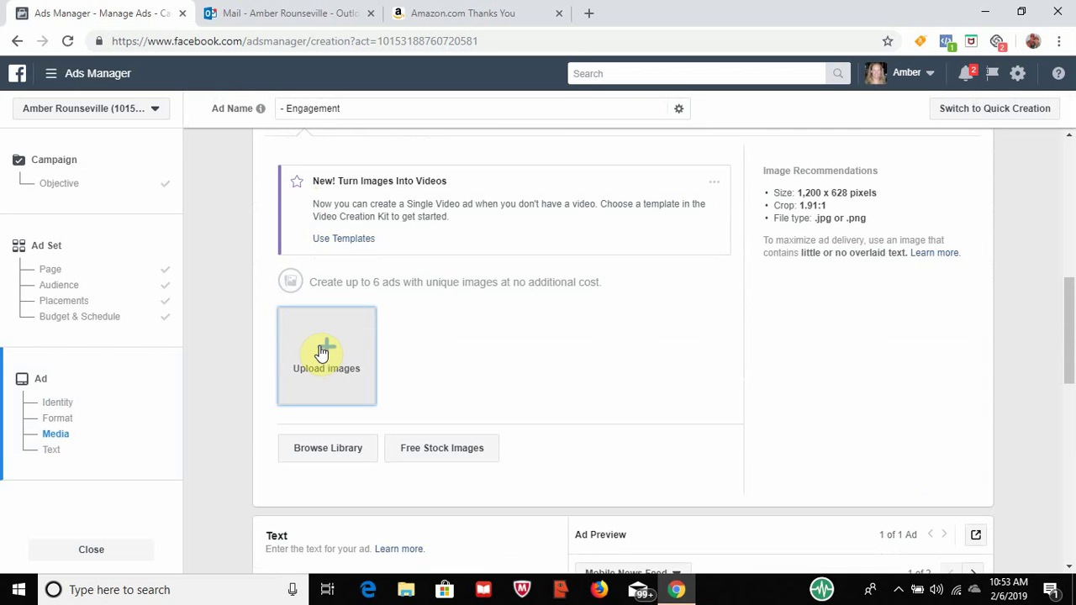
pyautogui.click(324, 351)
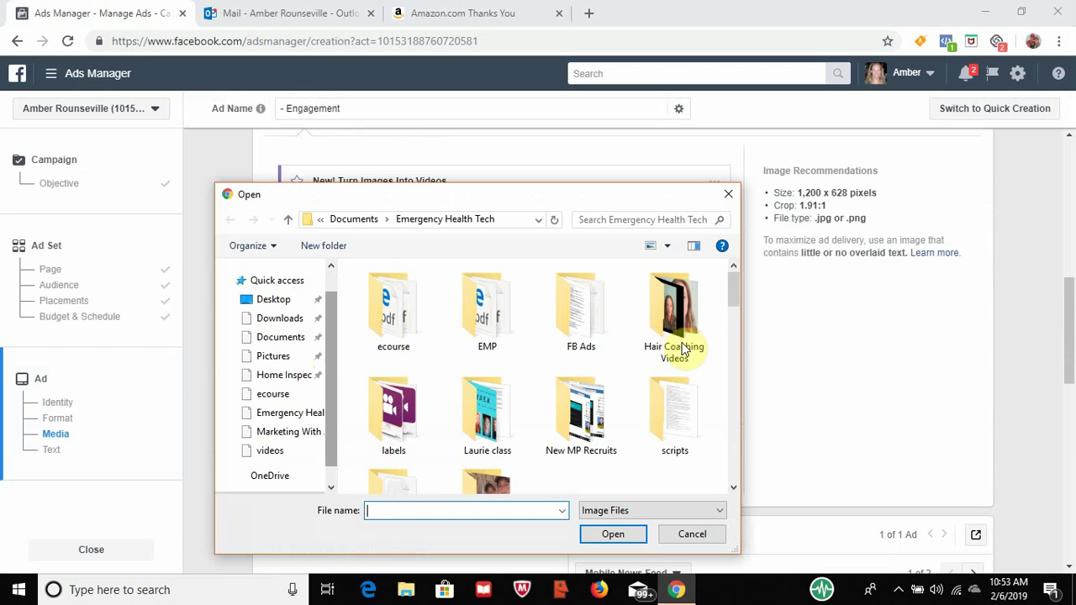
pyautogui.scroll(-2, 729, 302)
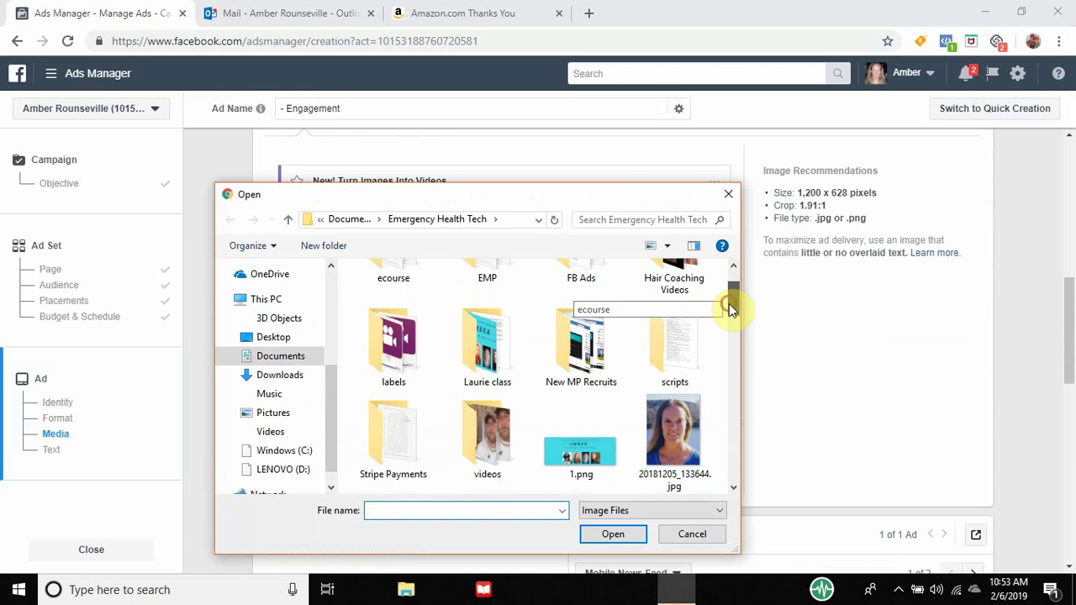
pyautogui.moveTo(732, 307); pyautogui.dragTo(733, 338)
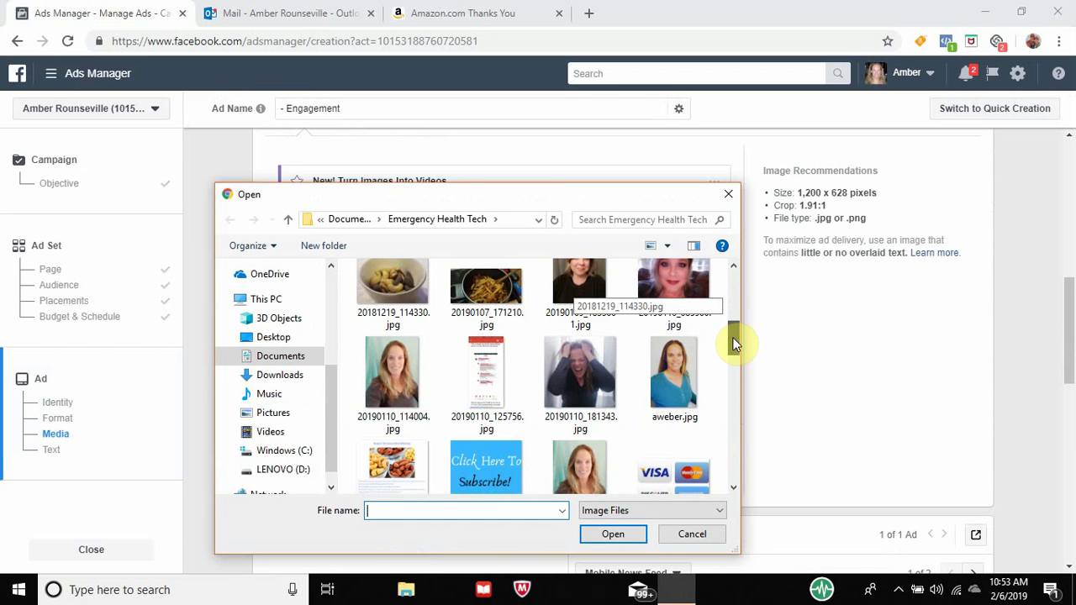
pyautogui.click(728, 195)
# Switch the ad preview to Desktop News Feed
pyautogui.scroll(-2, 336, 294)
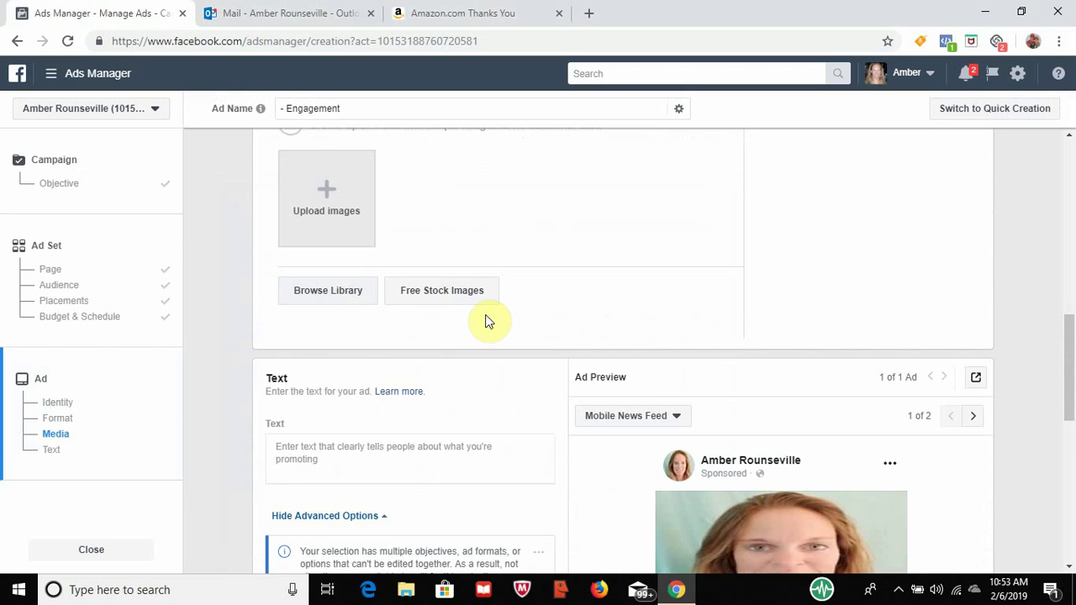
pyautogui.scroll(-3, 329, 312)
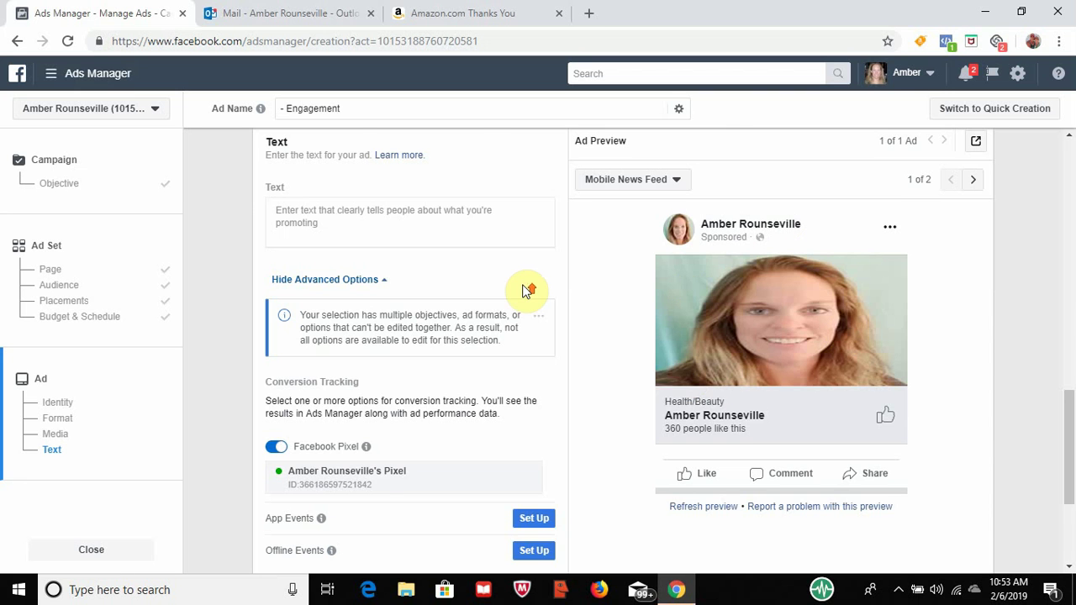
pyautogui.scroll(1, 524, 286)
pyautogui.click(677, 260)
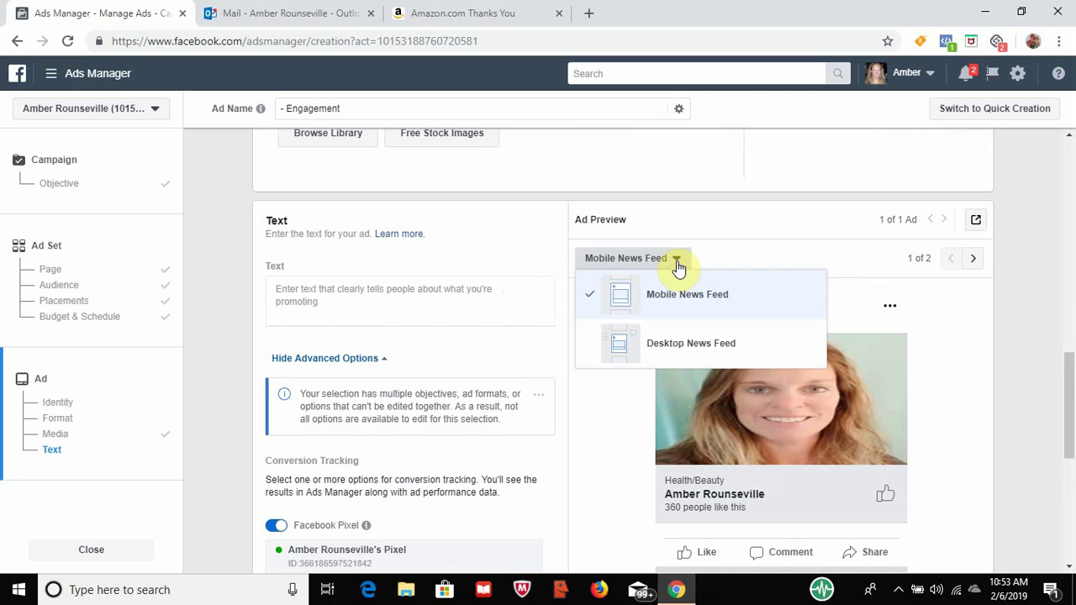
pyautogui.click(662, 344)
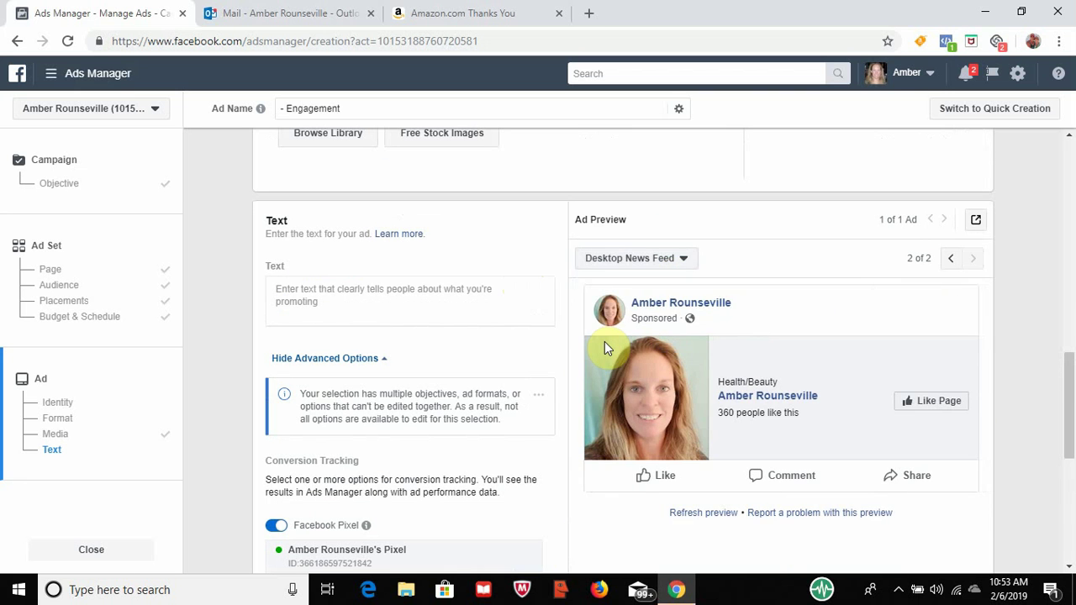
# Examine the ad's text, preview and conversion tracking sections down to the review and confirm options
pyautogui.scroll(-1, 554, 366)
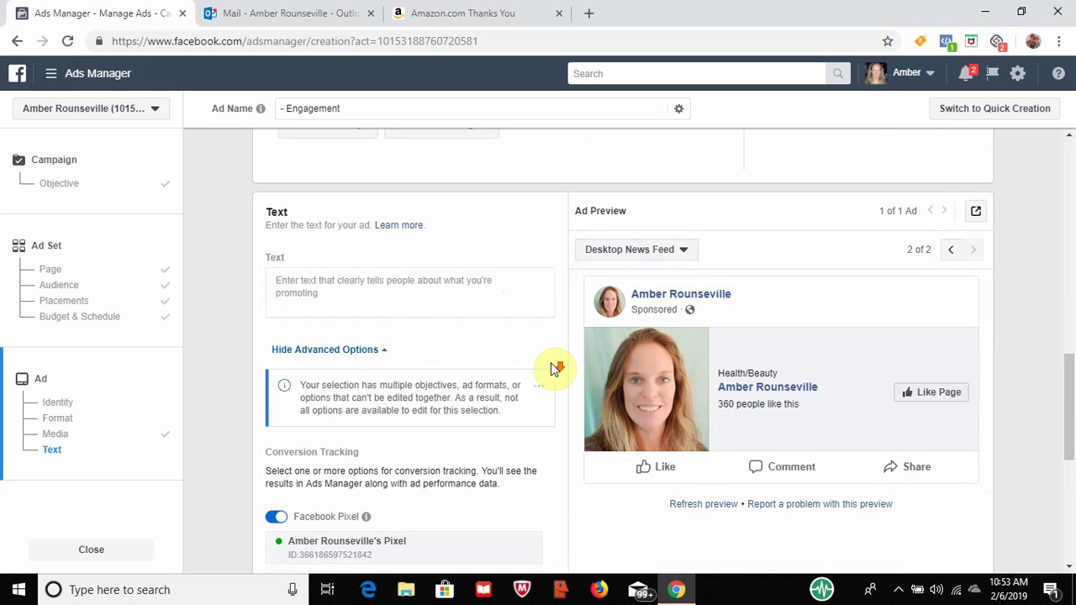
pyautogui.scroll(-1, 553, 367)
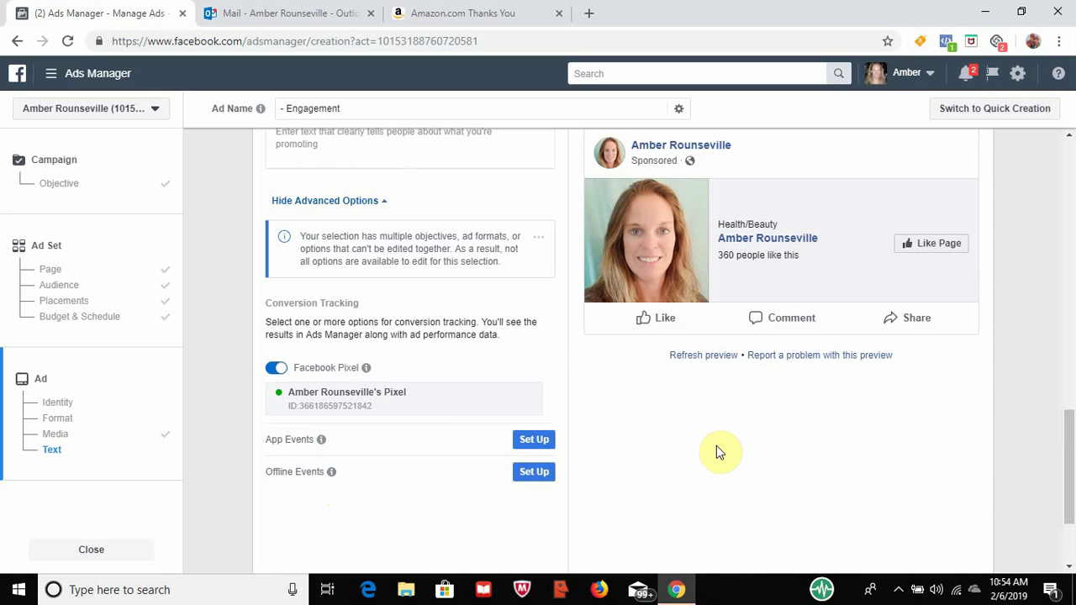
pyautogui.scroll(-1, 409, 277)
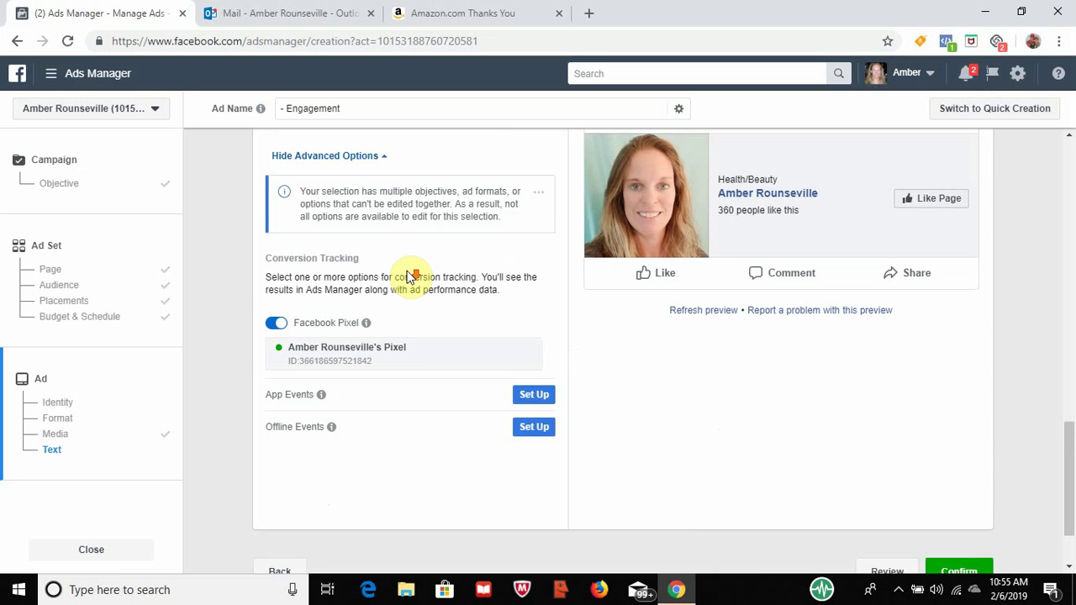
pyautogui.scroll(-1, 409, 277)
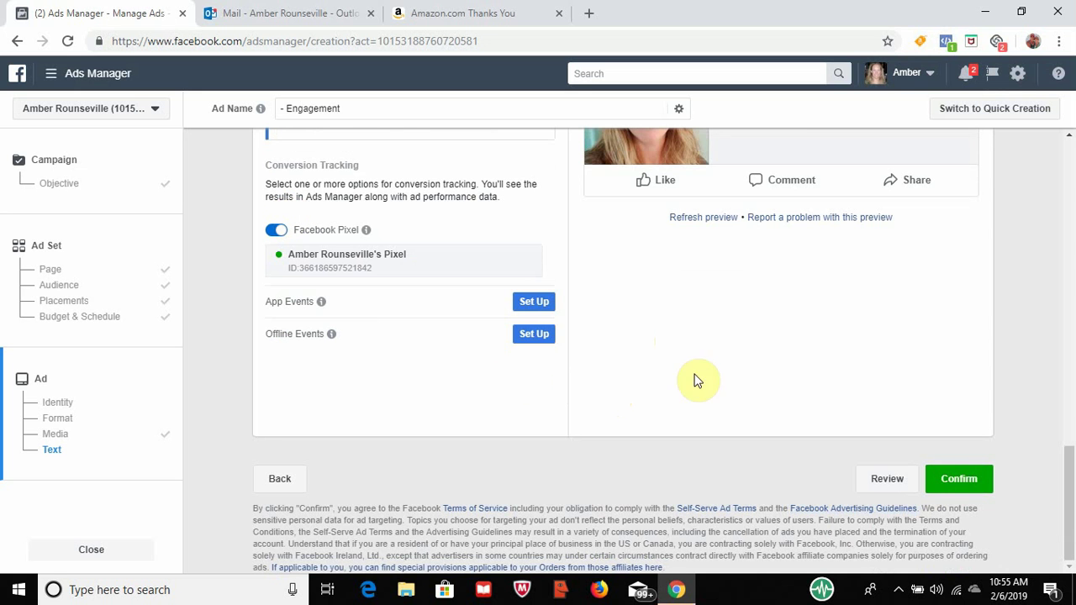
pyautogui.click(881, 303)
pyautogui.scroll(3, 881, 303)
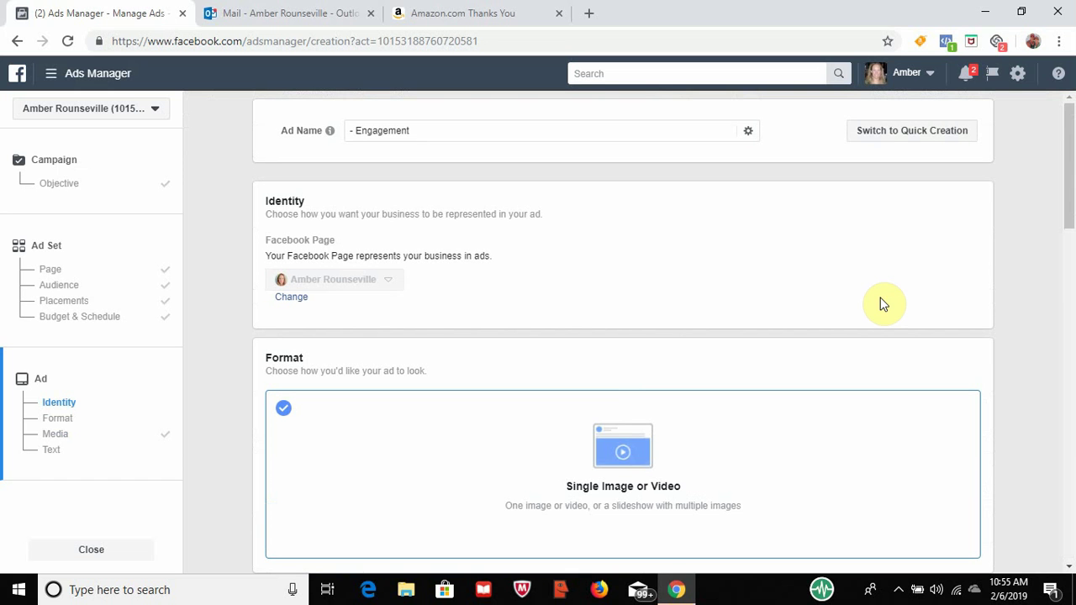
# Leave the ad setup for the campaigns overview in Ads Manager and dismiss the error notice
pyautogui.click(53, 77)
pyautogui.click(240, 158)
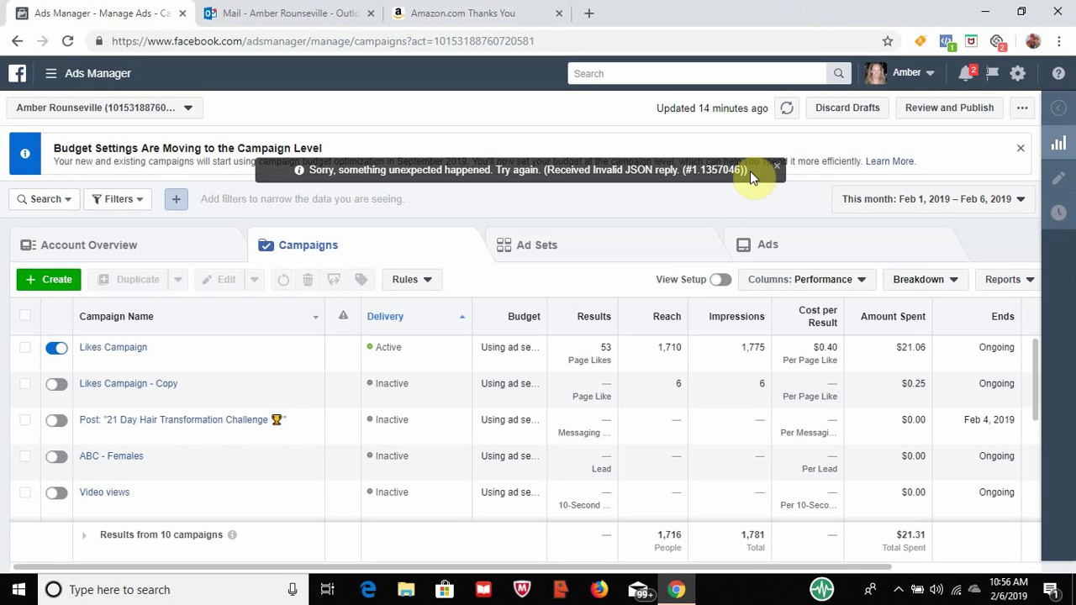
pyautogui.click(775, 169)
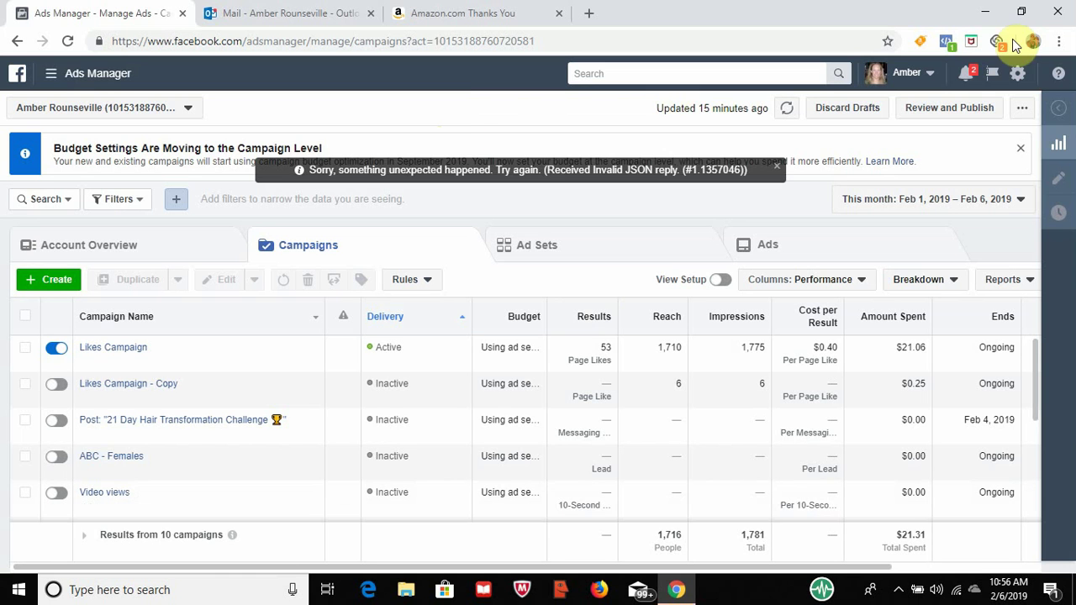
# Minimize the browser and open FlashBack Express Recorder from the desktop
pyautogui.click(976, 12)
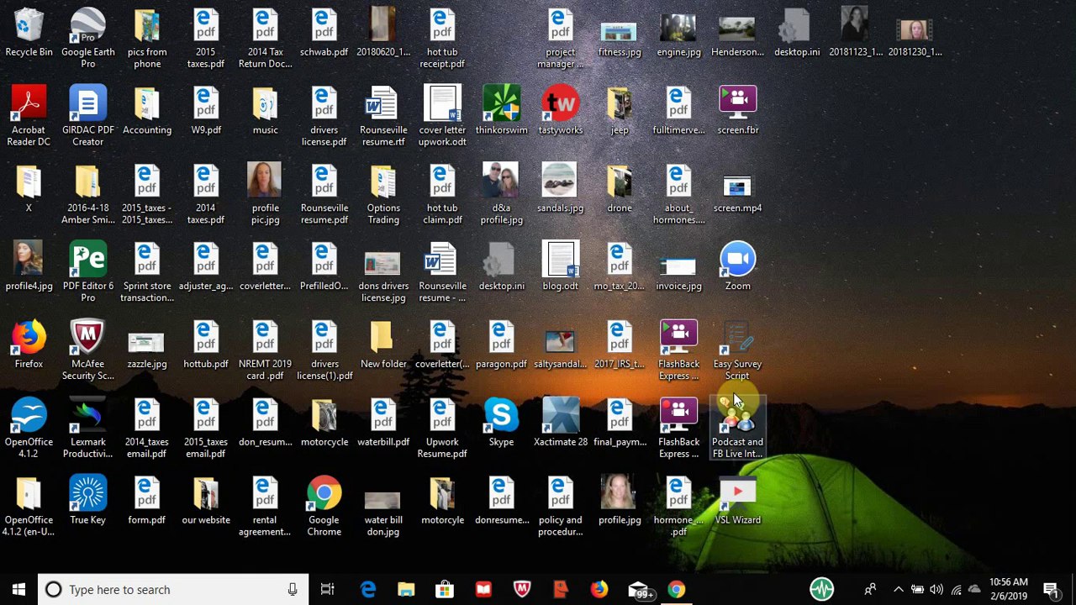
pyautogui.click(673, 431)
pyautogui.doubleClick(672, 431)
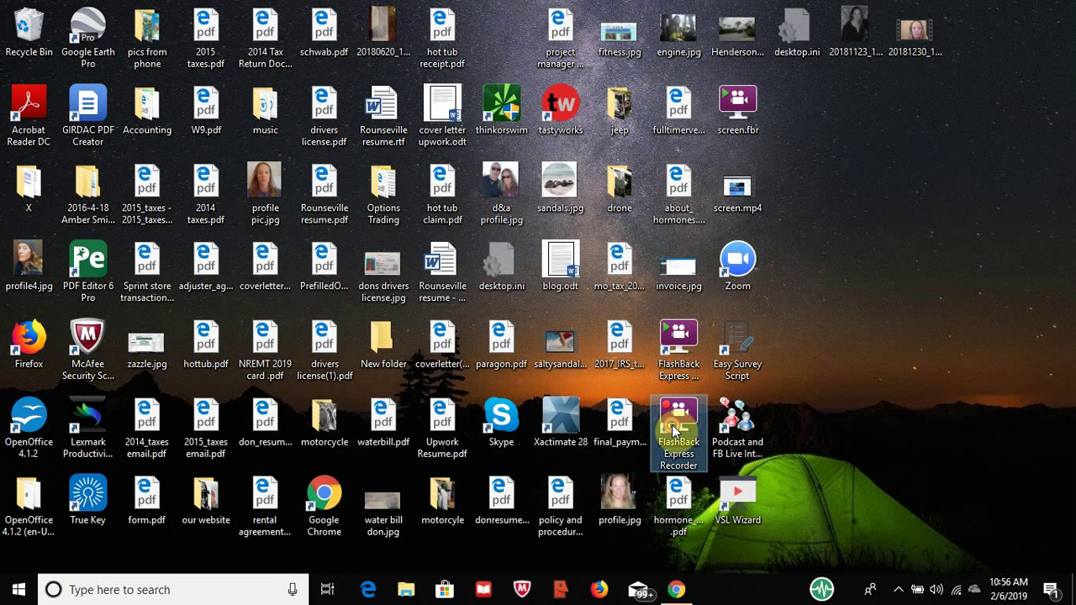